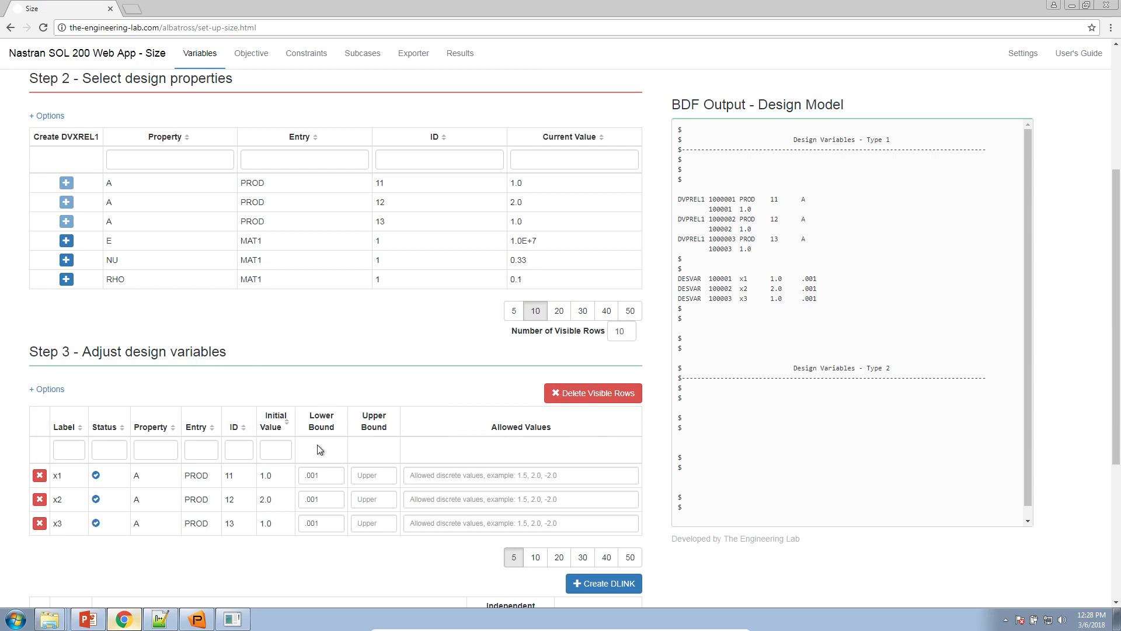
# Set the bounds of design variable x1 to a lower bound of .01 and an upper bound of 100.
pyautogui.click(321, 475)
pyautogui.write('.01')
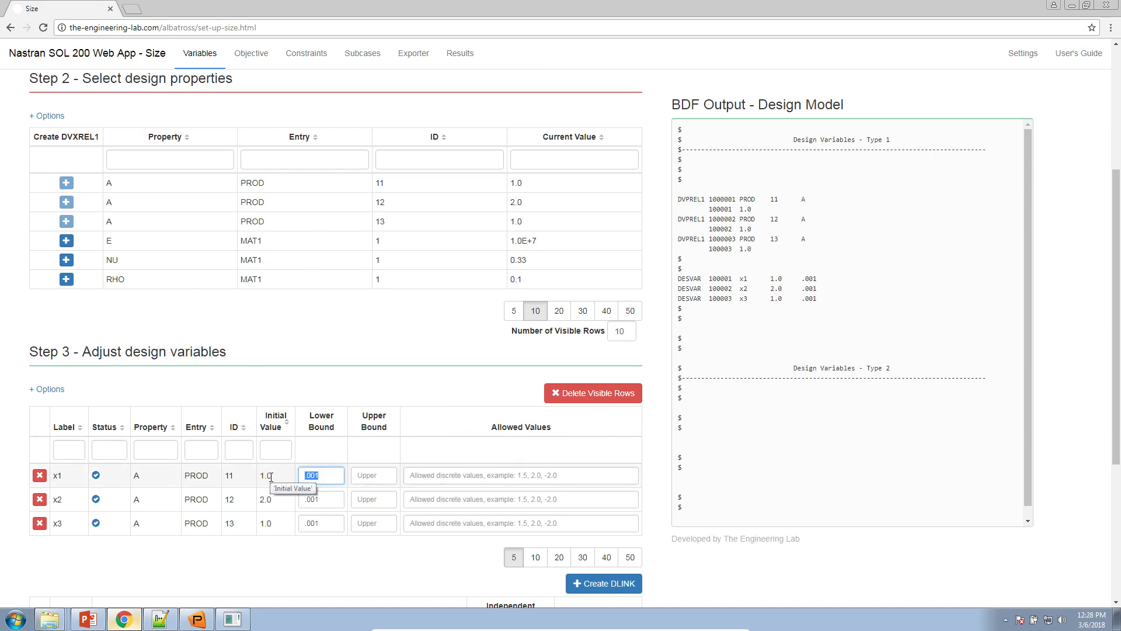
pyautogui.press('Tab')
pyautogui.write('100.')
pyautogui.press('Tab')
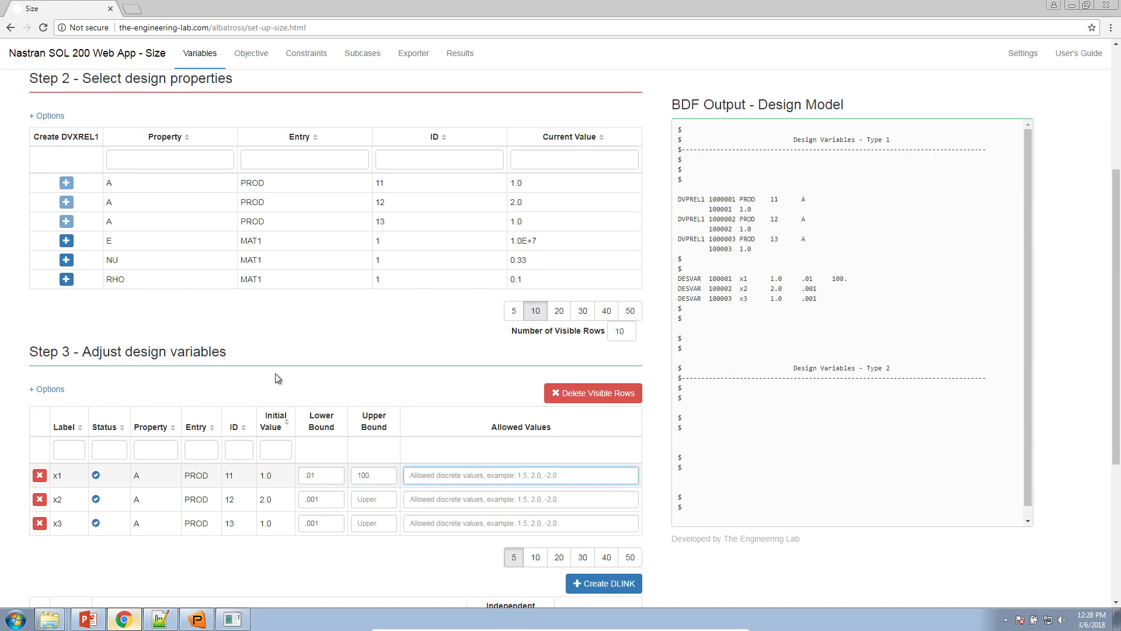
# Give design variables x2 and x3 the same lower bound of .01 and upper bound of 100.
pyautogui.click(336, 475)
pyautogui.click(336, 499)
pyautogui.write('.01')
pyautogui.write('.01')
pyautogui.click(373, 478)
pyautogui.hotkey('ctrl', 'c')
pyautogui.click(373, 502)
pyautogui.hotkey('ctrl', 'v')
pyautogui.click(375, 526)
pyautogui.hotkey('ctrl', 'v')
pyautogui.click(385, 564)
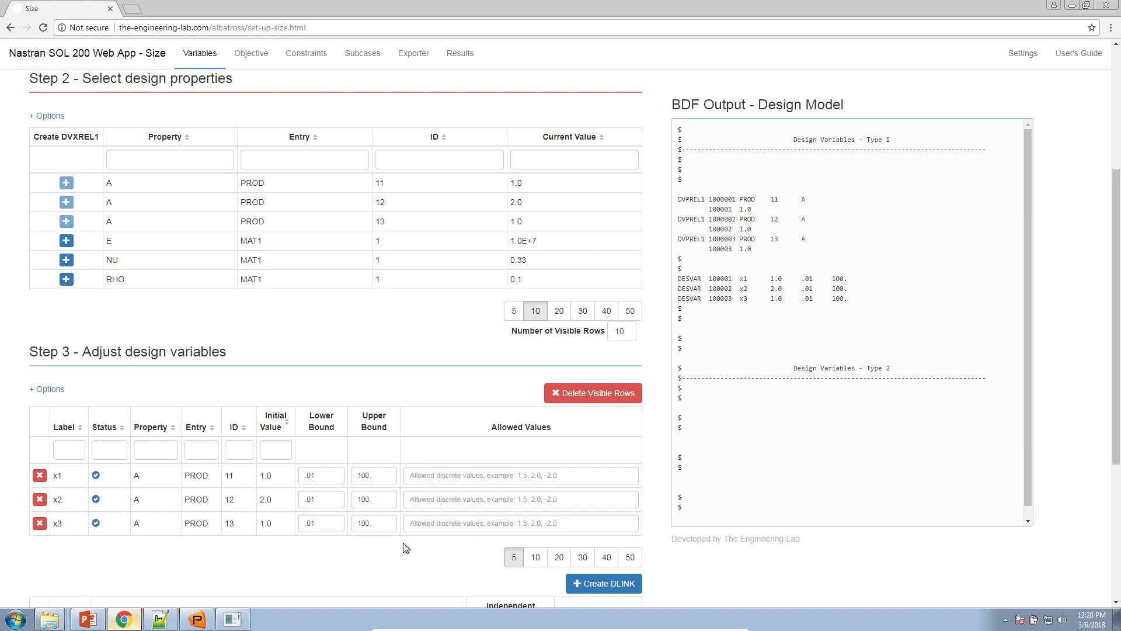
# Create a DLINK with x3 as the dependent design variable and x1 as the independent variable.
pyautogui.scroll(-2, 375, 559)
pyautogui.scroll(-3, 375, 563)
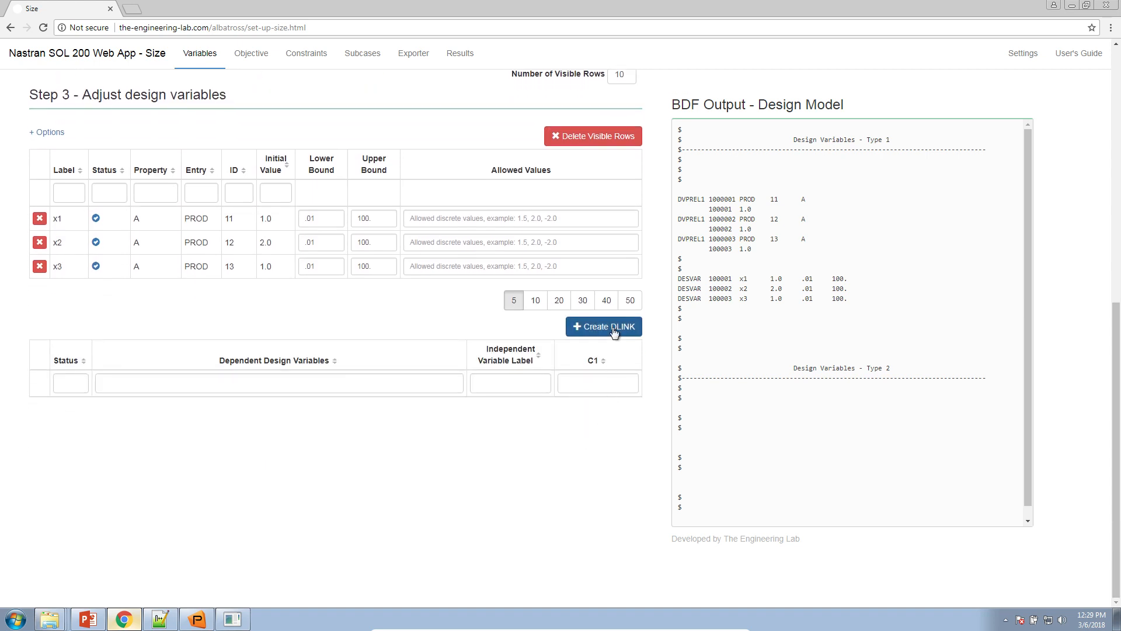
pyautogui.click(613, 330)
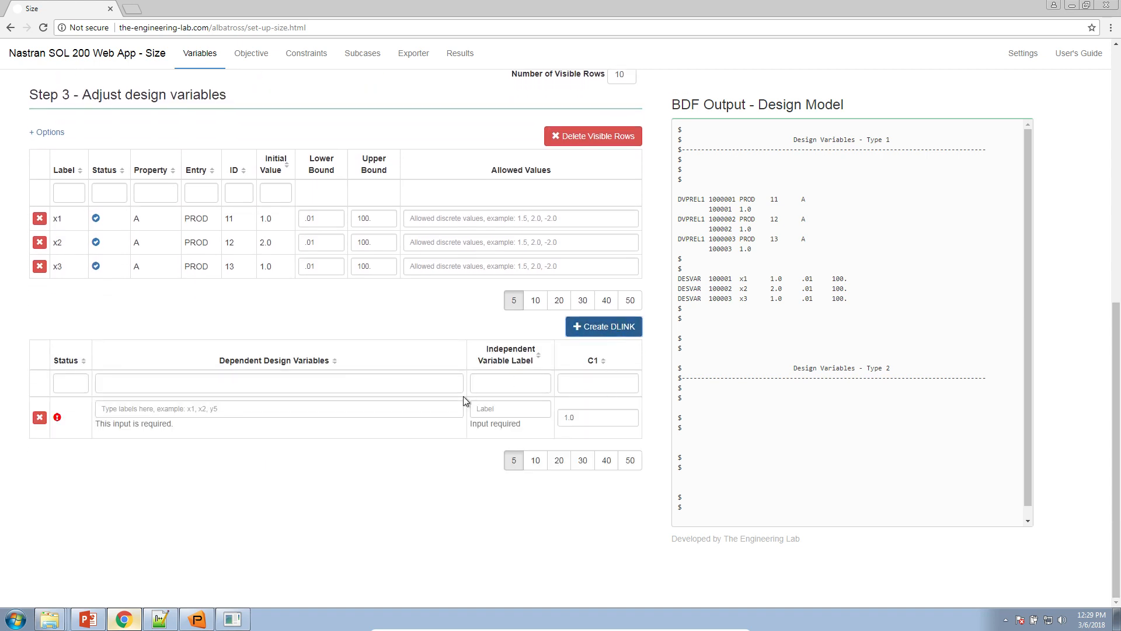
pyautogui.click(439, 414)
pyautogui.write('x3')
pyautogui.click(477, 408)
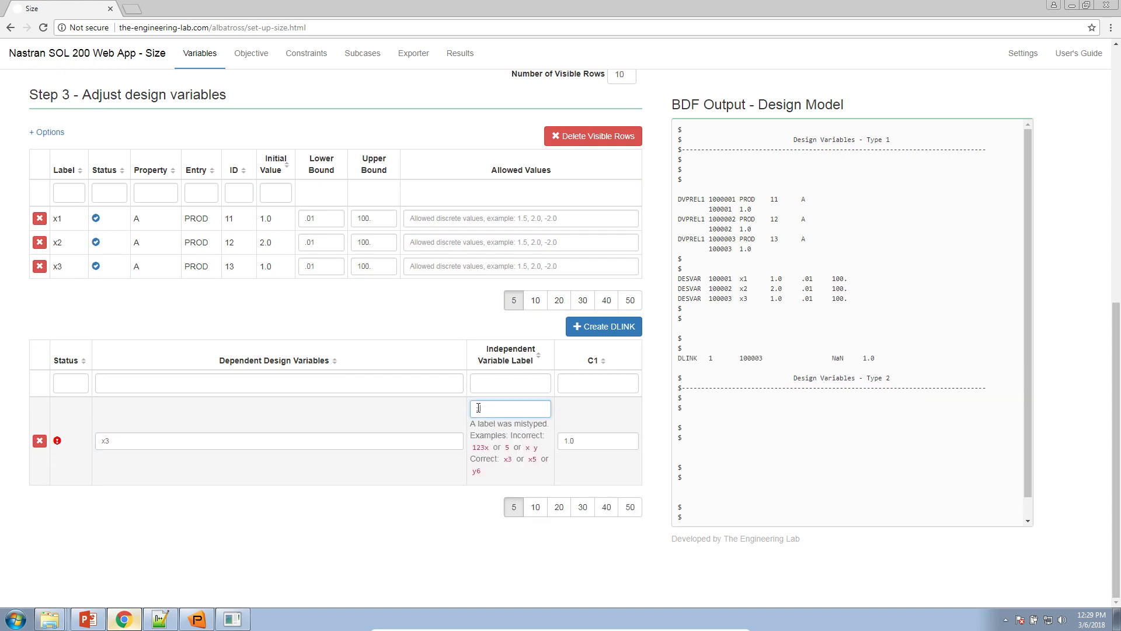
pyautogui.write('x1')
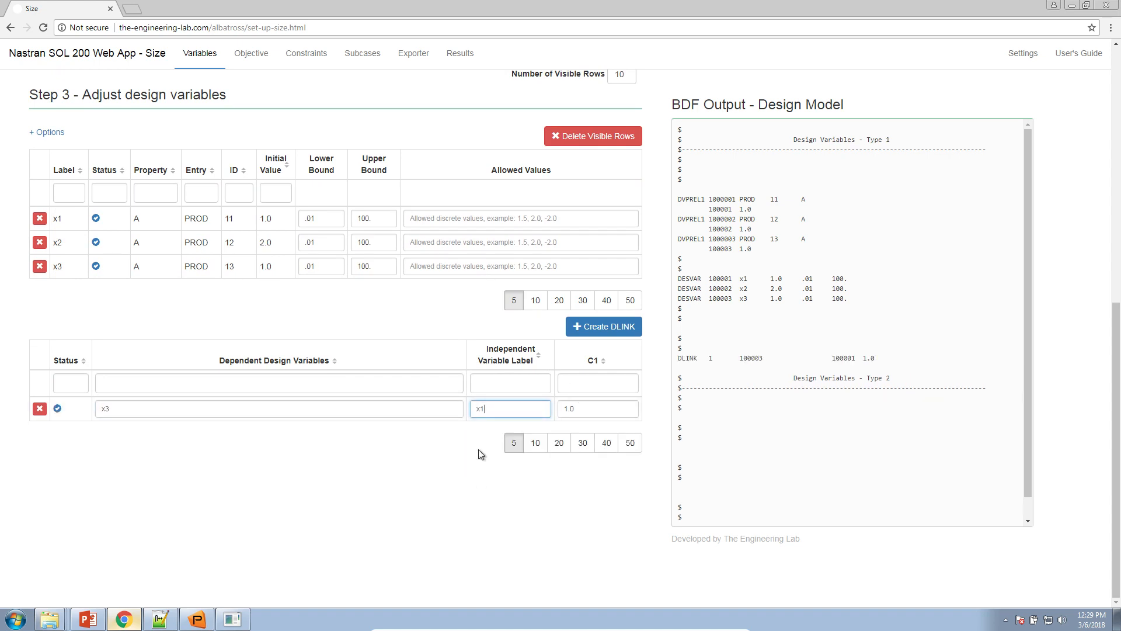
# Switch to PowerPoint and review the Optimization Problem Statement on slide 9 in full-screen view.
pyautogui.click(96, 618)
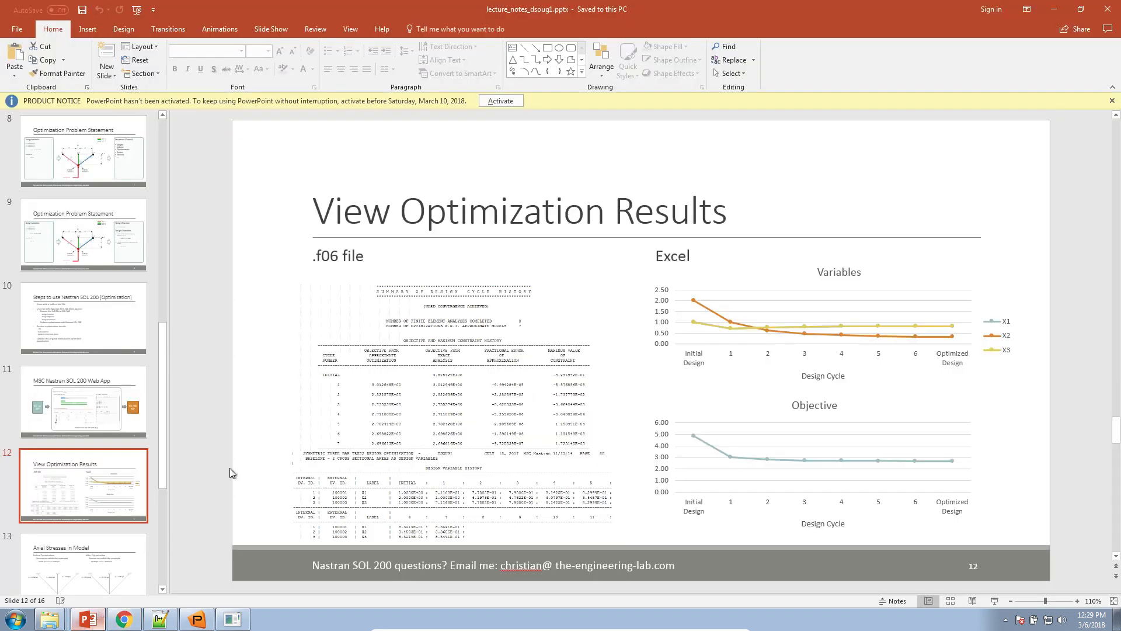
pyautogui.click(84, 234)
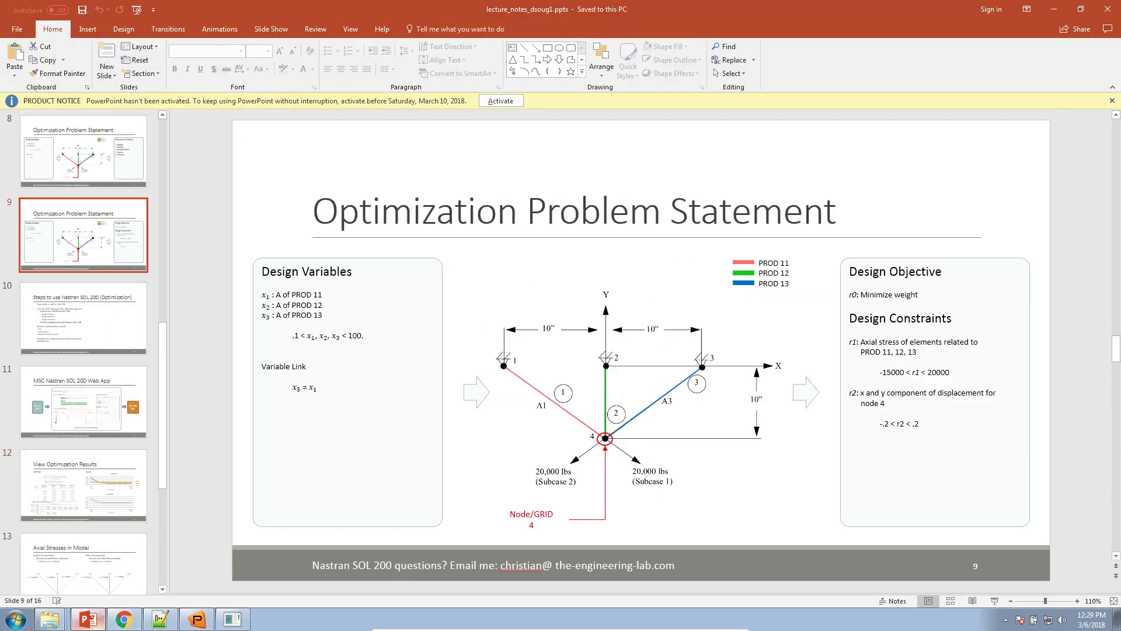
pyautogui.click(994, 601)
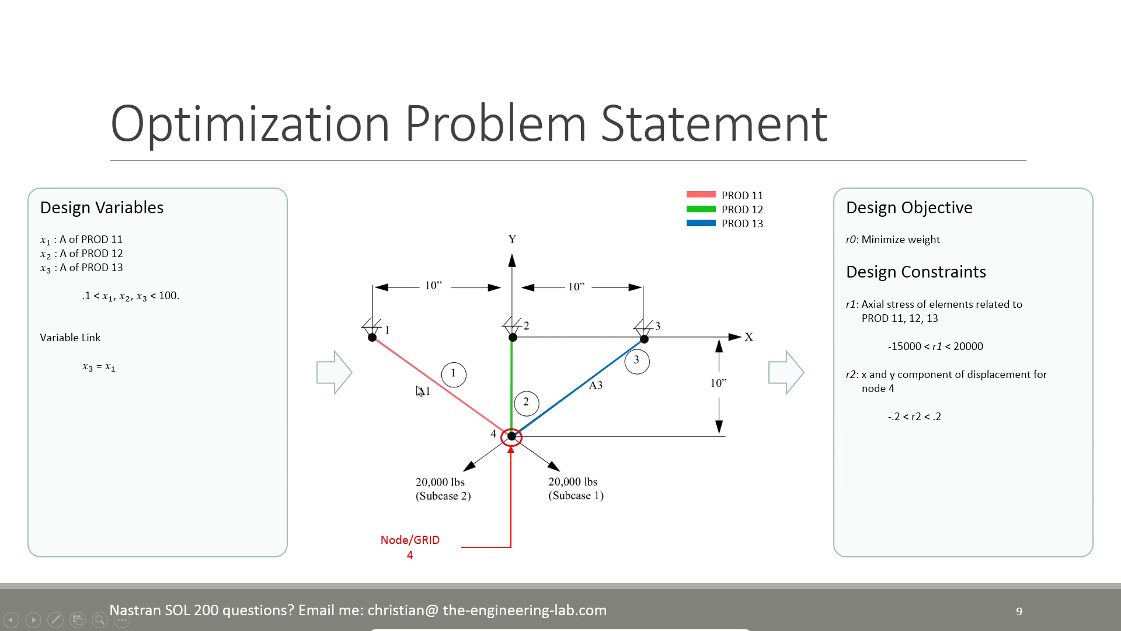
pyautogui.press('Escape')
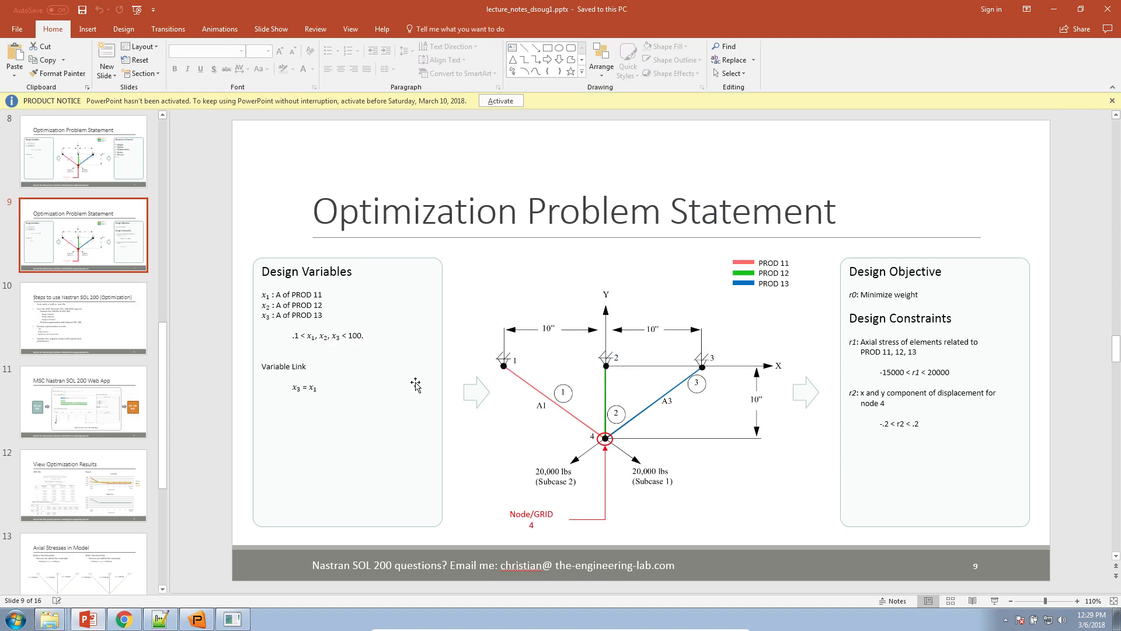
# Return to the web app in Chrome and add Weight as the design objective, set to MIN.
pyautogui.click(123, 618)
pyautogui.click(316, 489)
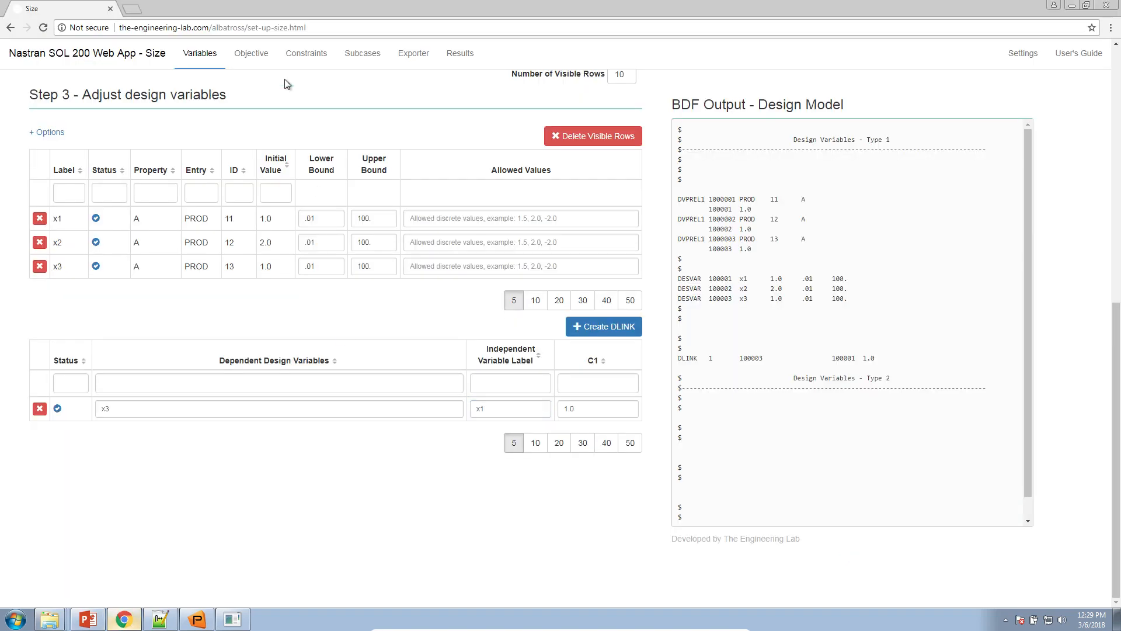
pyautogui.scroll(2, 255, 69)
pyautogui.click(252, 53)
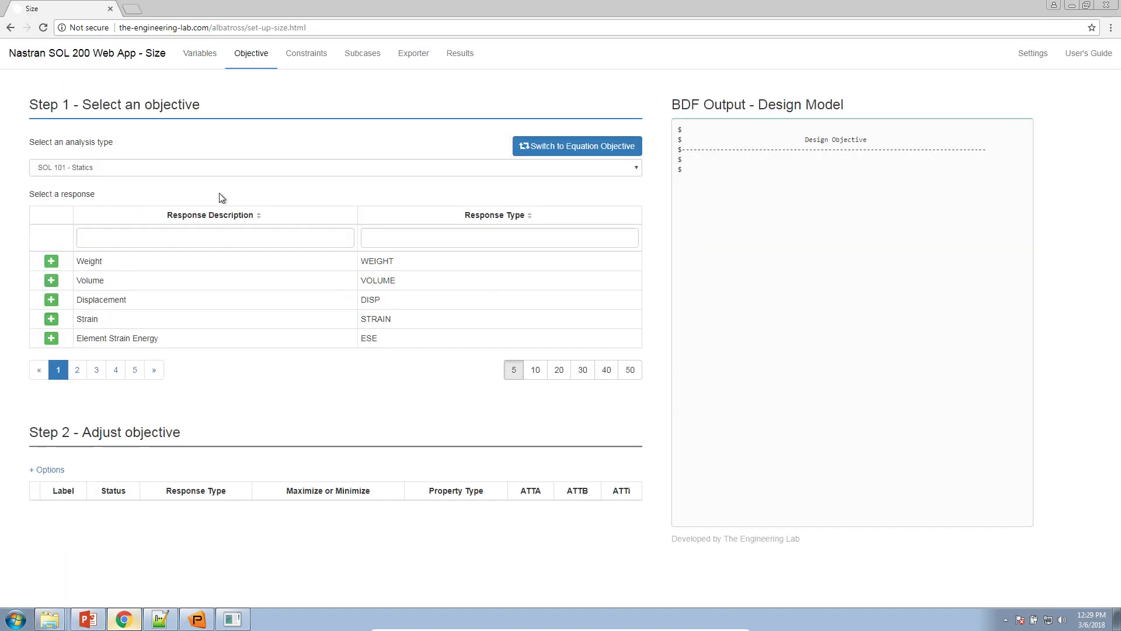
pyautogui.click(50, 262)
pyautogui.click(200, 523)
pyautogui.click(198, 539)
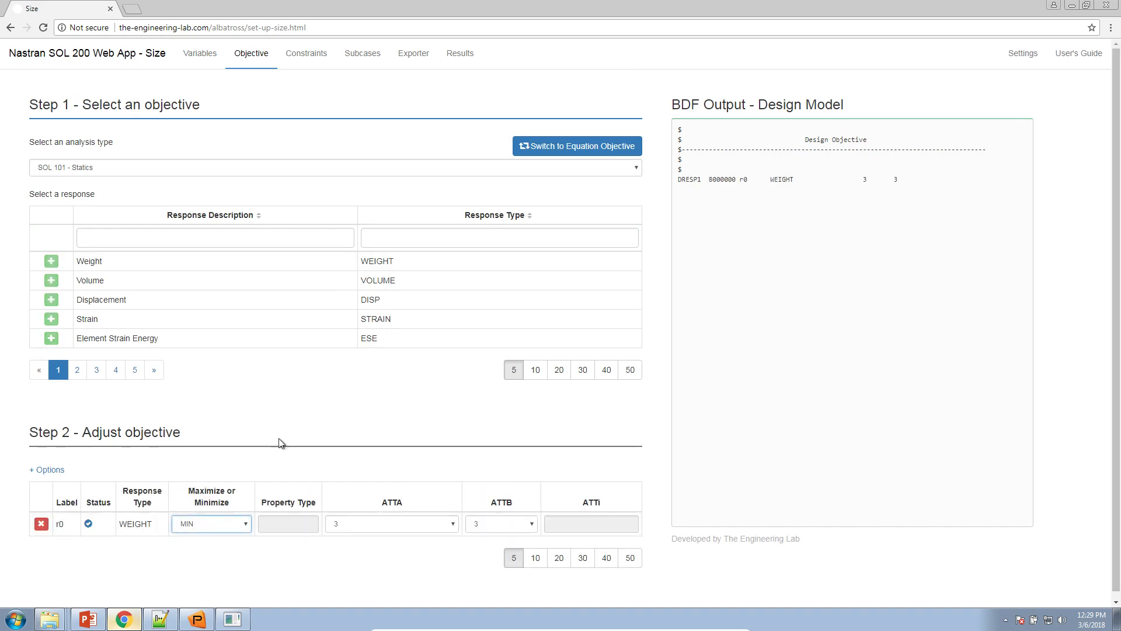
# Filter the constraint responses by "stress" and add the Stress response as a design constraint.
pyautogui.click(305, 59)
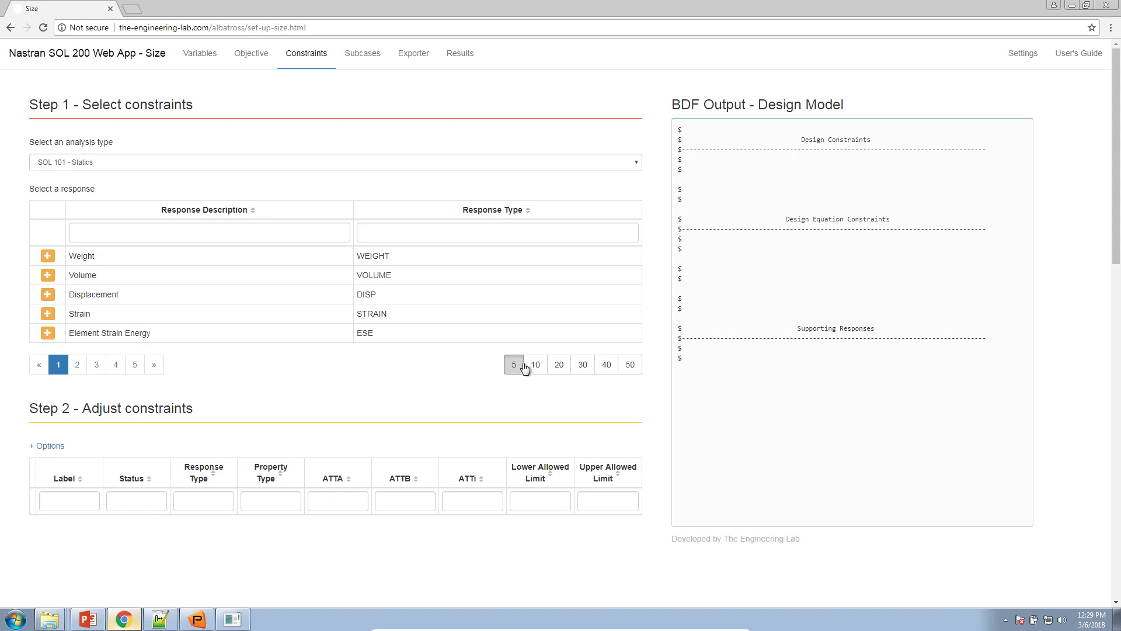
pyautogui.click(148, 237)
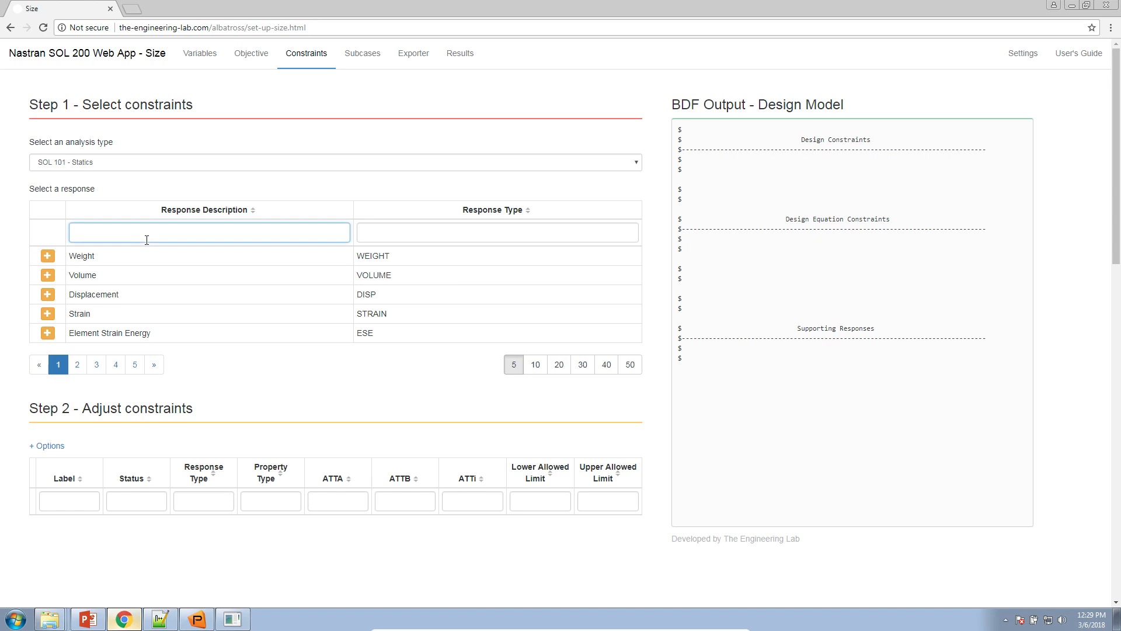
pyautogui.write('stress')
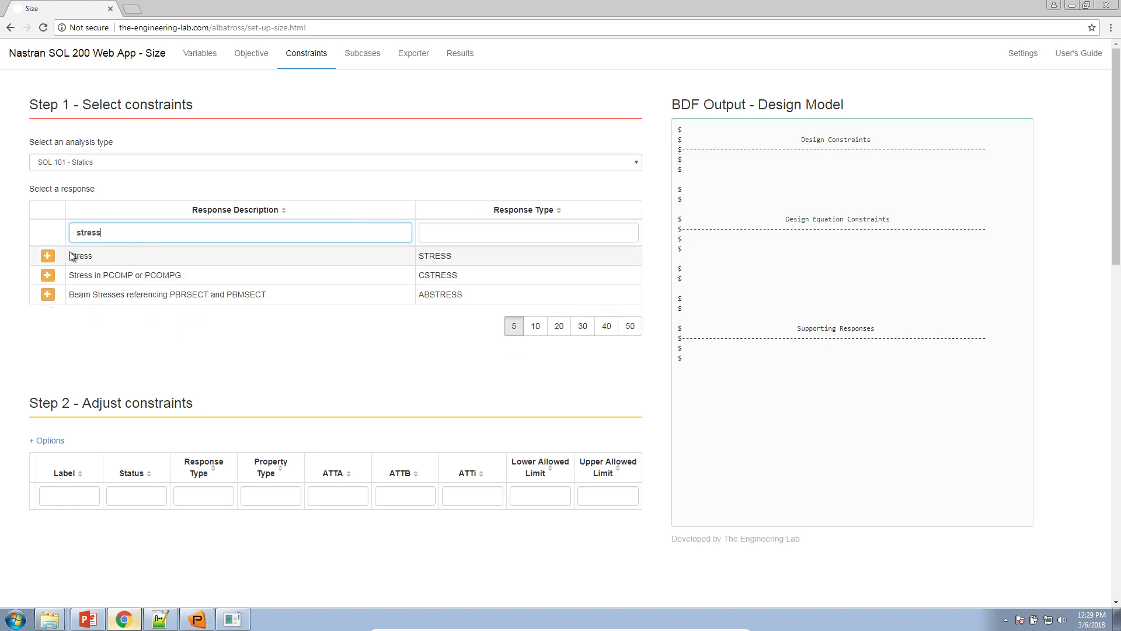
pyautogui.click(47, 257)
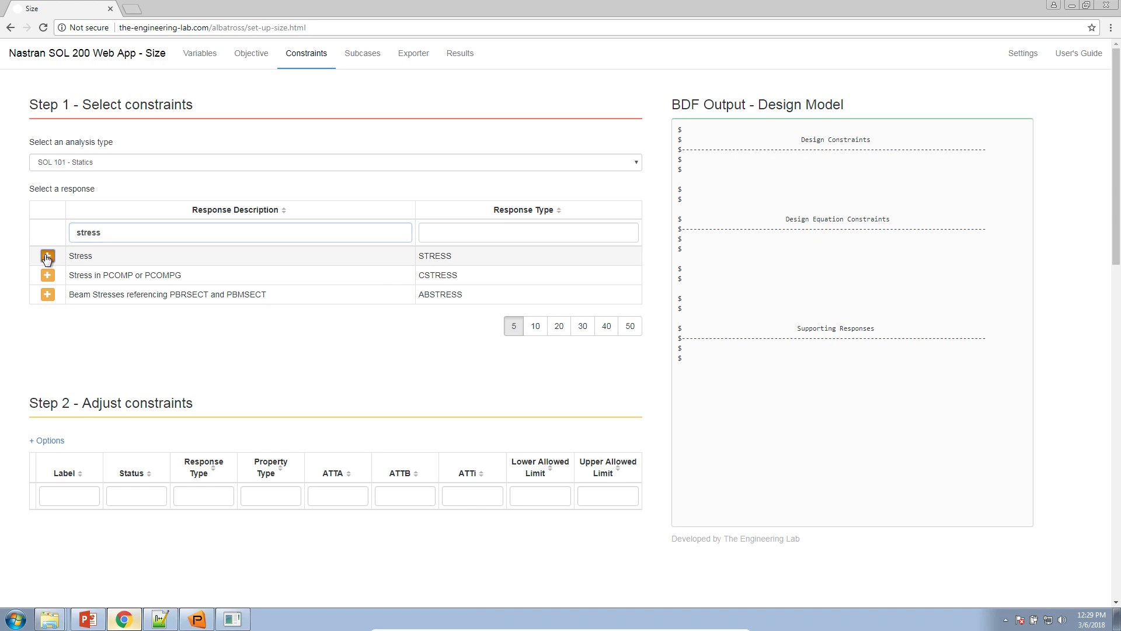
pyautogui.scroll(-2, 235, 513)
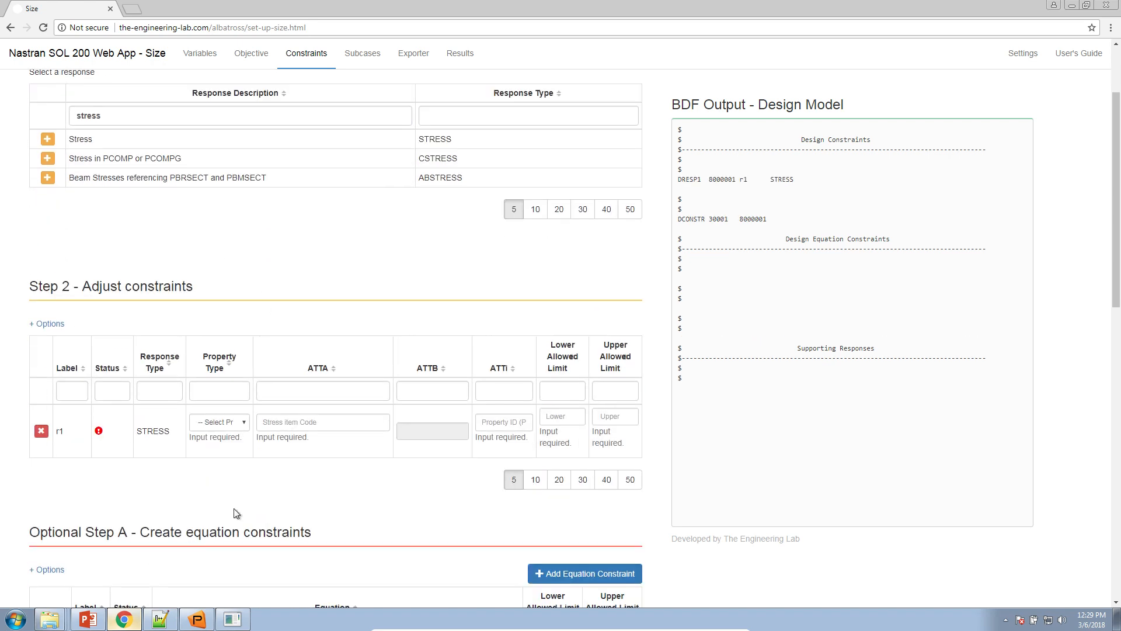
# Set the property type of stress constraint r1 to PROD and its property IDs to 11, 12, 13.
pyautogui.click(231, 422)
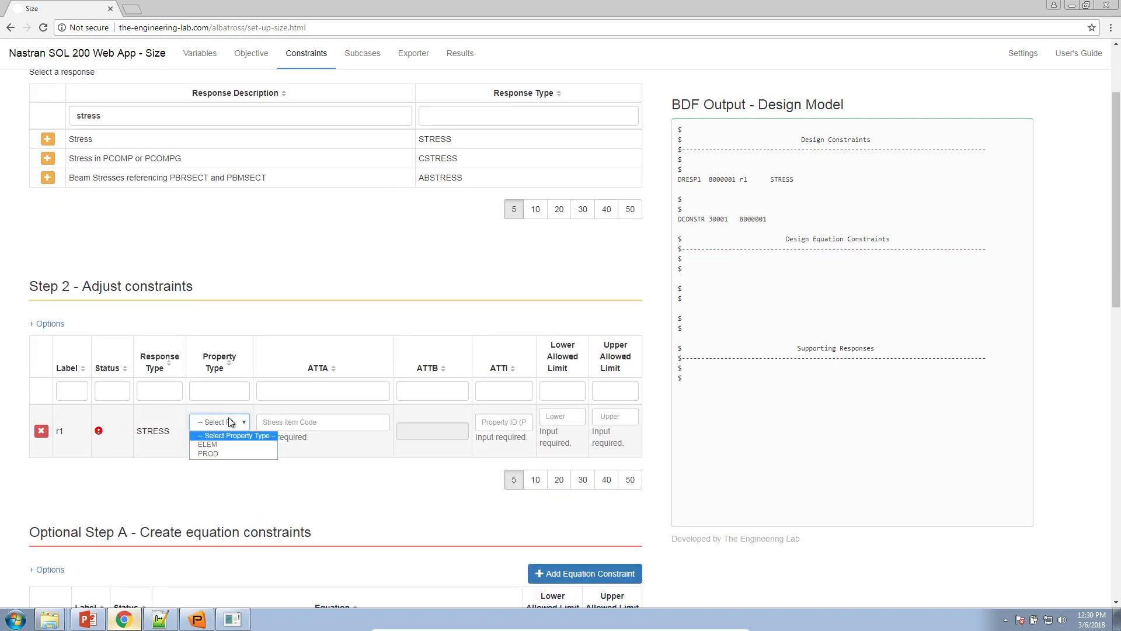
pyautogui.click(229, 454)
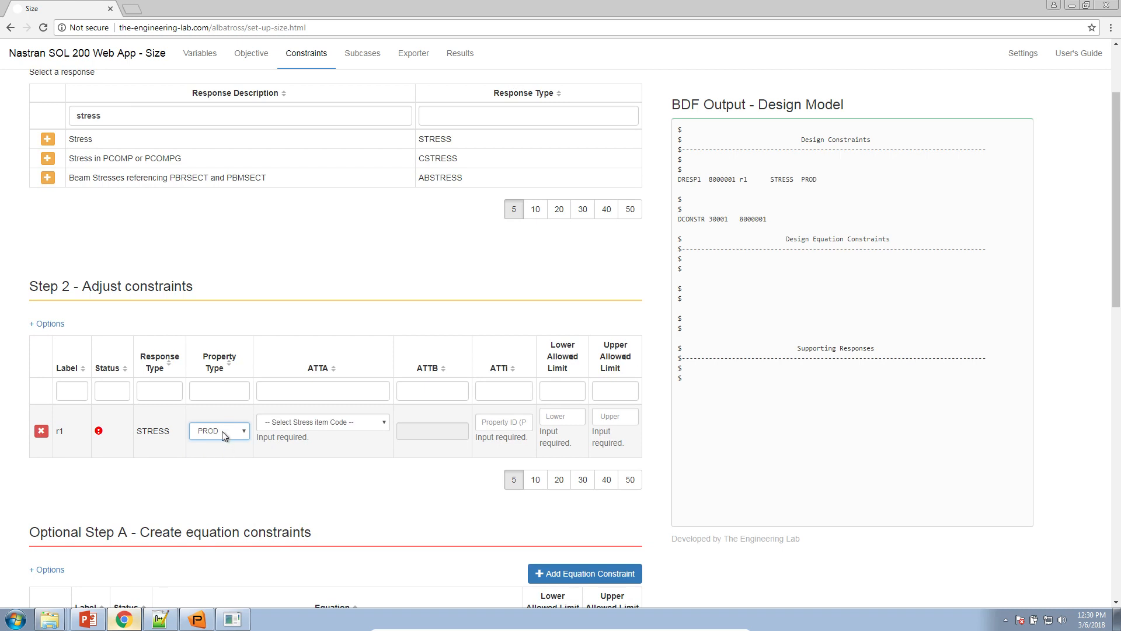
pyautogui.click(498, 419)
pyautogui.write('11, 12, 13')
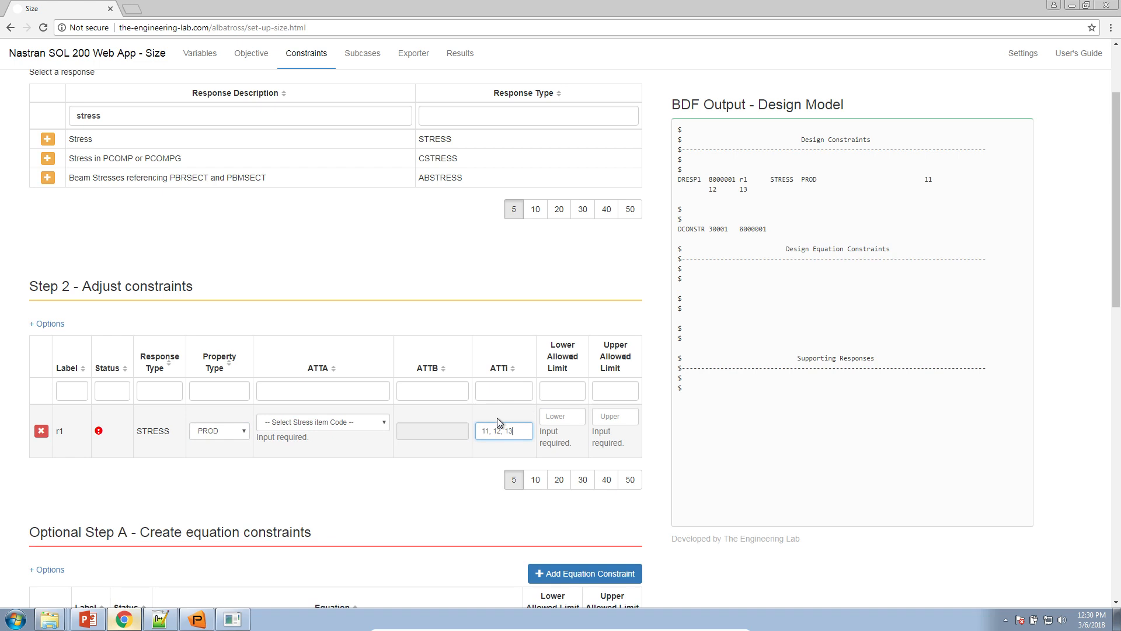
pyautogui.press('Tab')
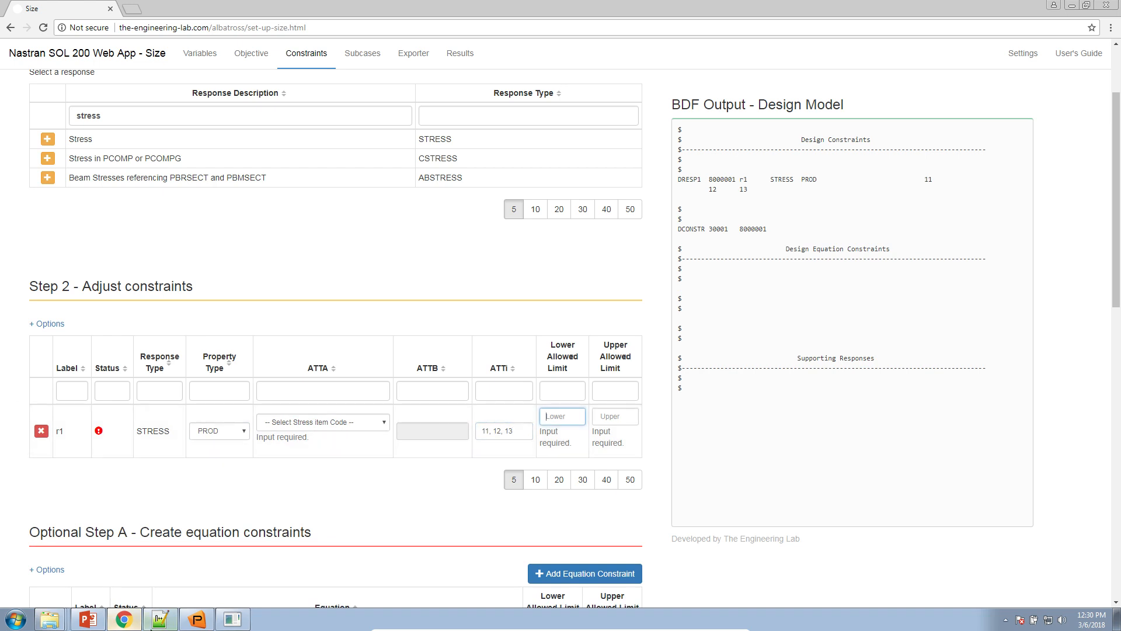
# Switch to Notepad++, discard the missing degvtn01_updated.dat file, and open dsoug1.dat from the desktop.
pyautogui.click(197, 619)
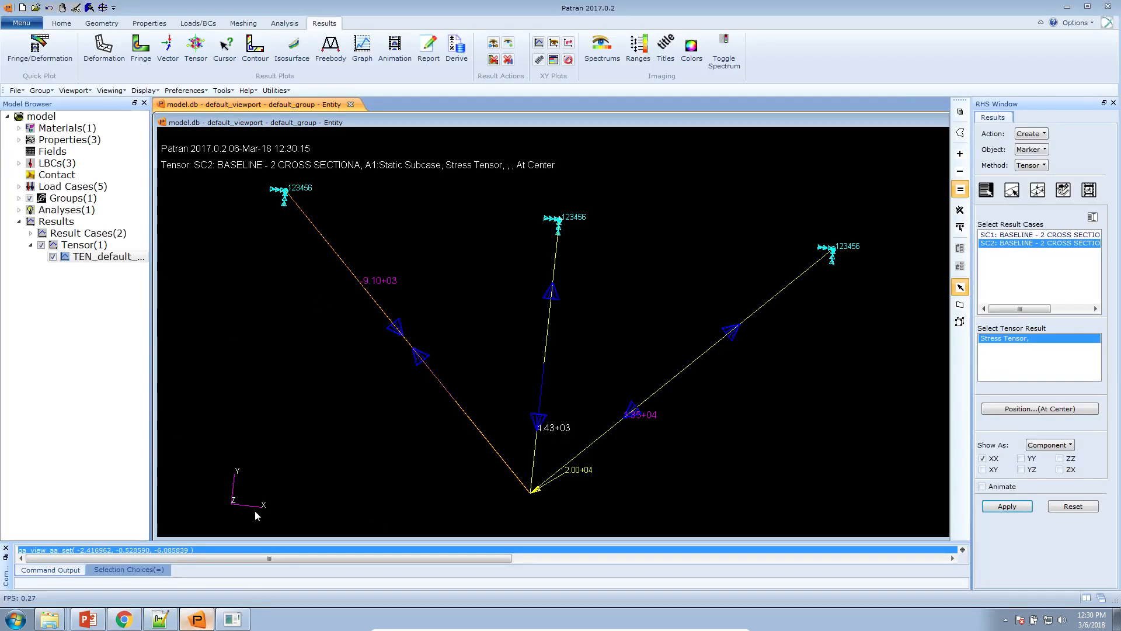
pyautogui.click(161, 619)
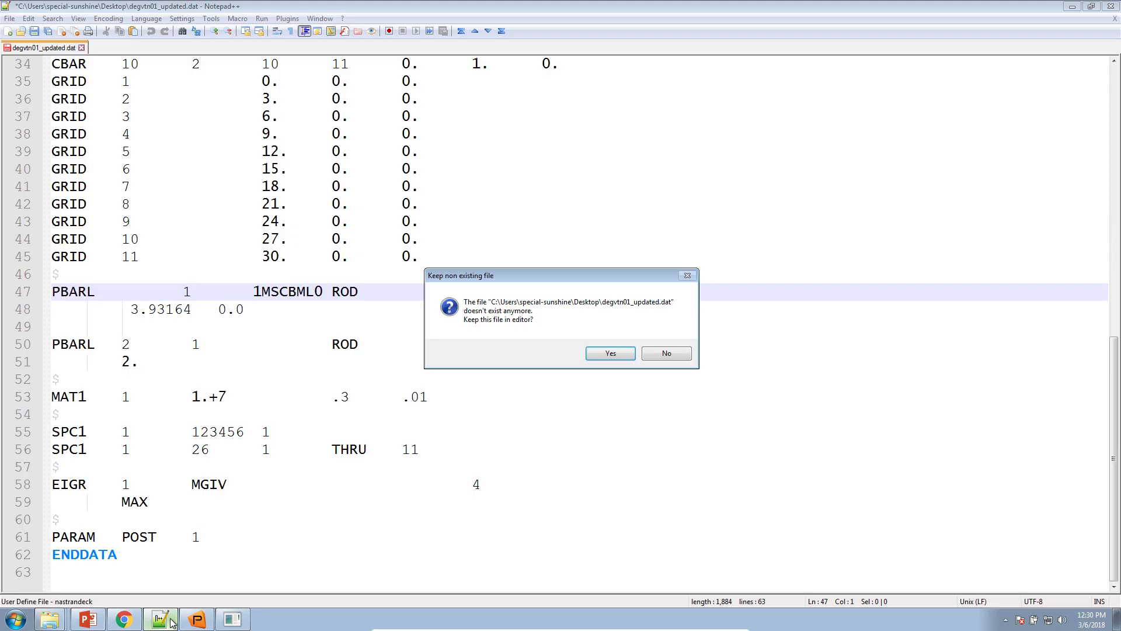
pyautogui.click(666, 353)
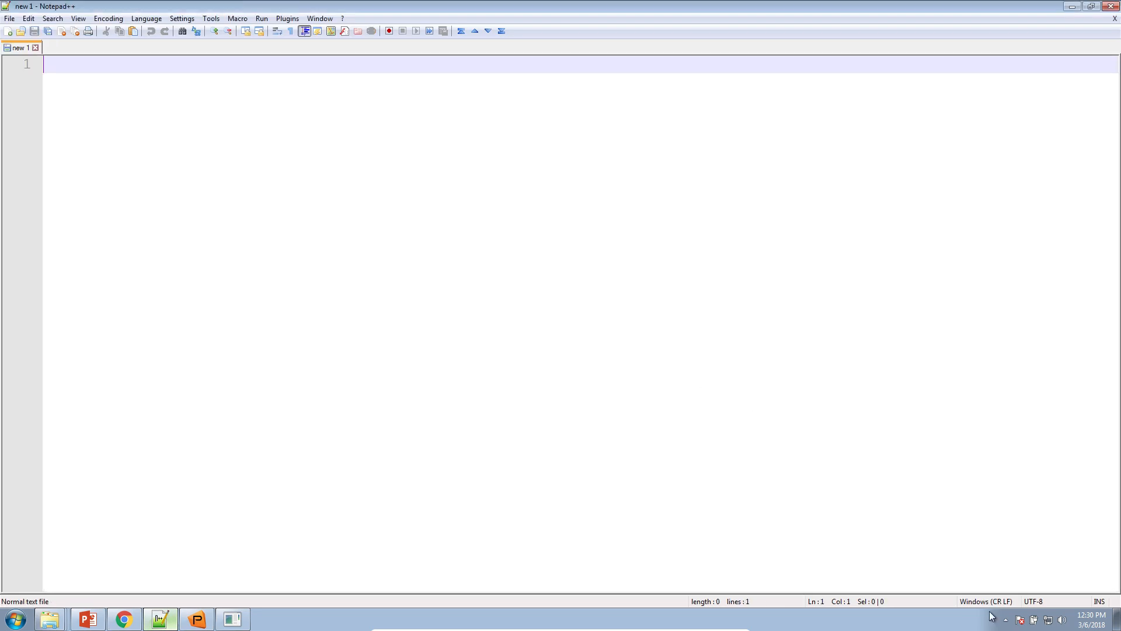
pyautogui.click(1116, 618)
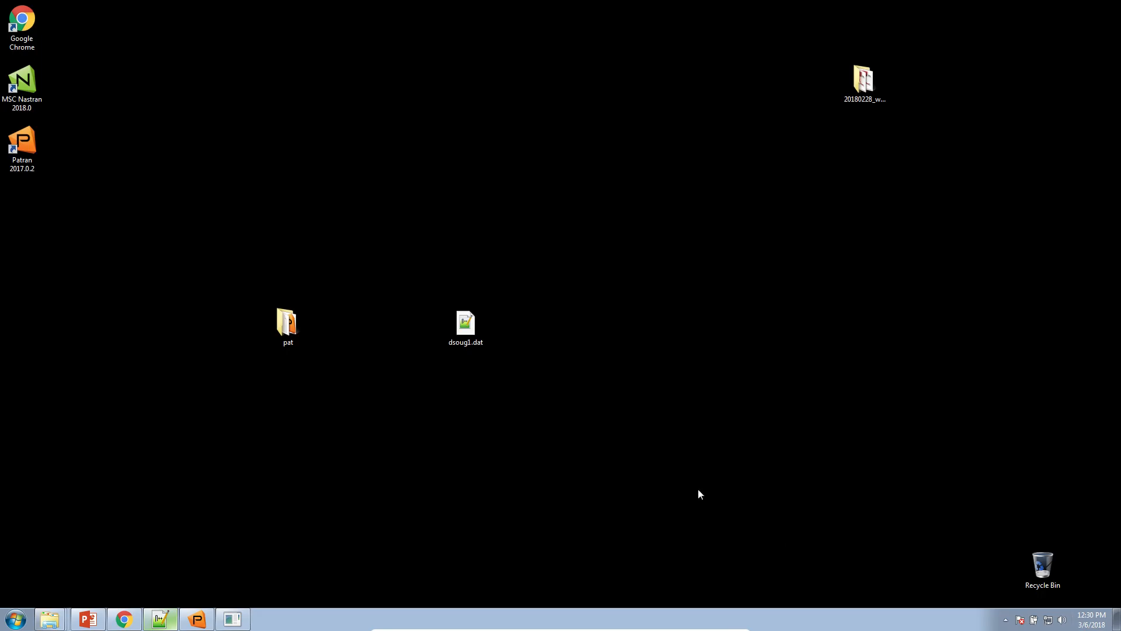
pyautogui.doubleClick(482, 325)
# Examine the IDs and areas of the PROD entries in dsoug1.dat, and view the stress plot in Patran.
pyautogui.scroll(-7, 191, 304)
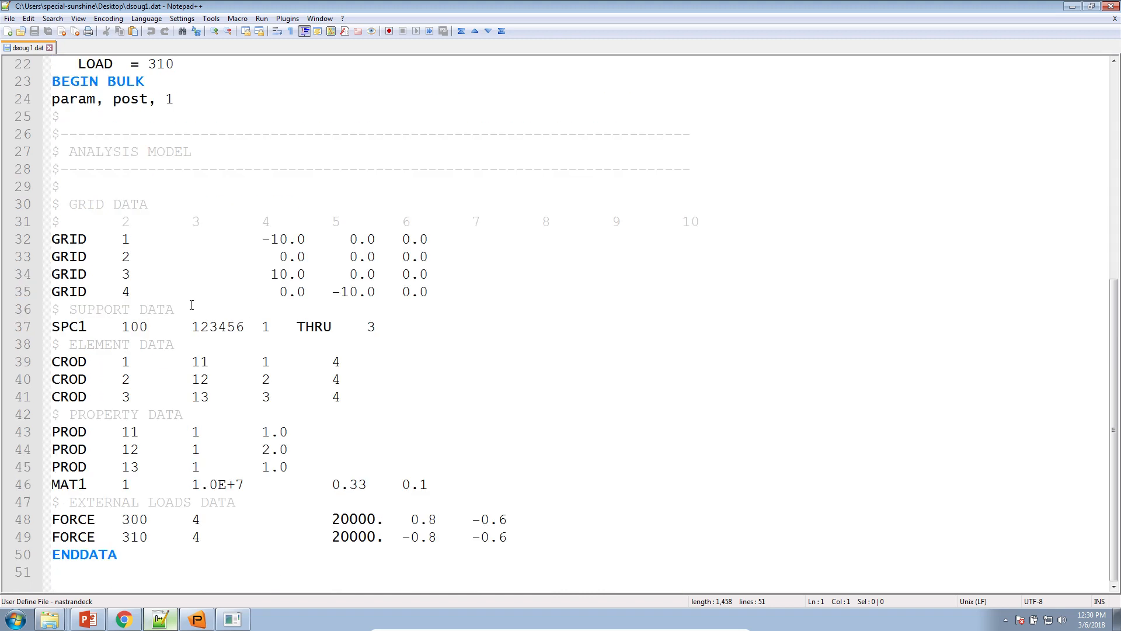
pyautogui.click(119, 450)
pyautogui.moveTo(288, 466); pyautogui.dragTo(43, 432)
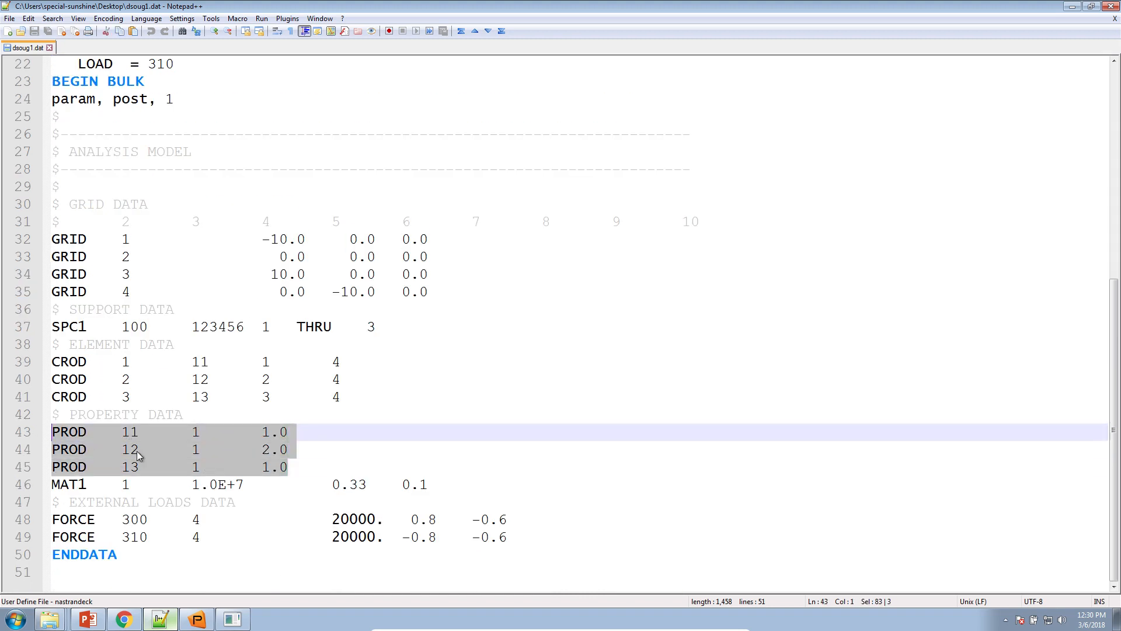
pyautogui.click(278, 467)
pyautogui.moveTo(262, 431); pyautogui.dragTo(288, 467)
pyautogui.click(197, 619)
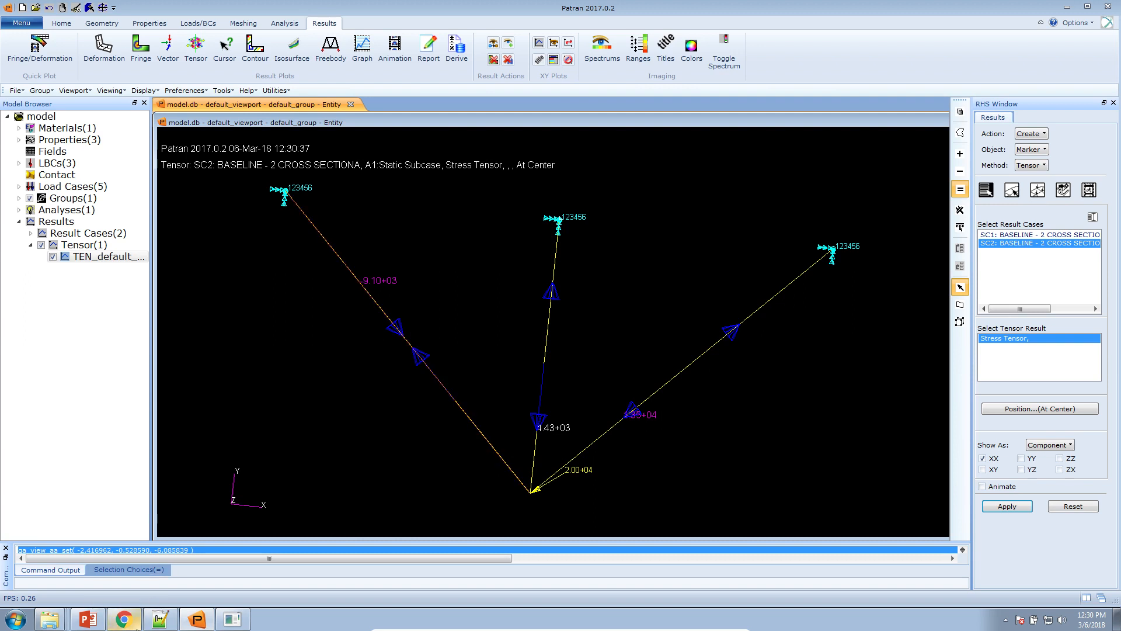
# Switch back to the web app and set constraint r1 to 2 - Axial stress with limits of -15000. and 20000.
pyautogui.click(124, 620)
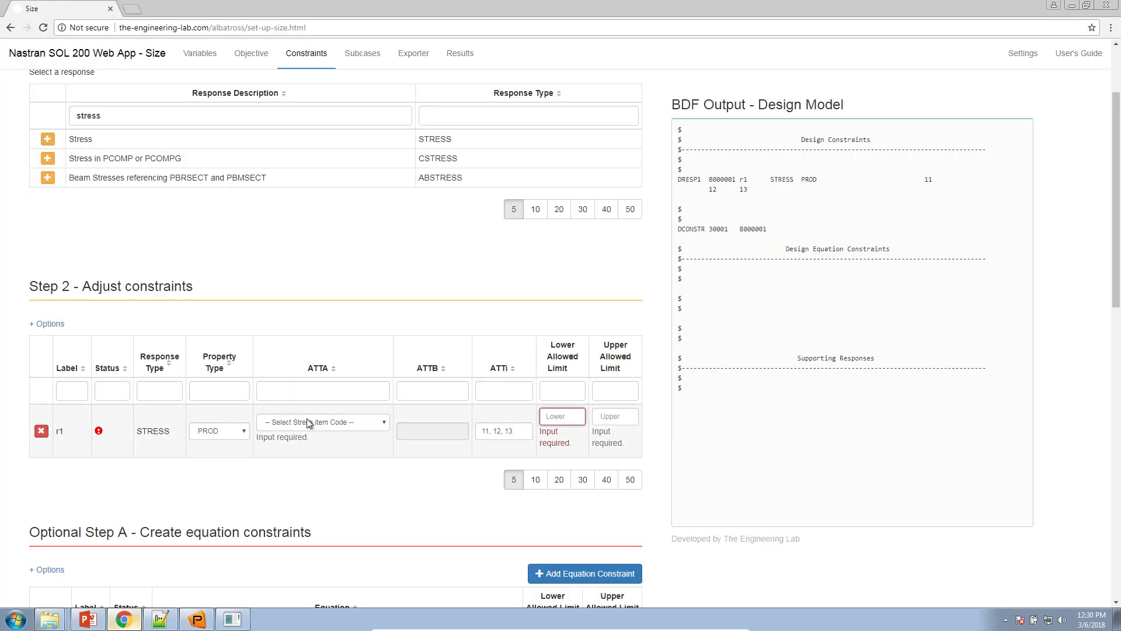
pyautogui.click(310, 423)
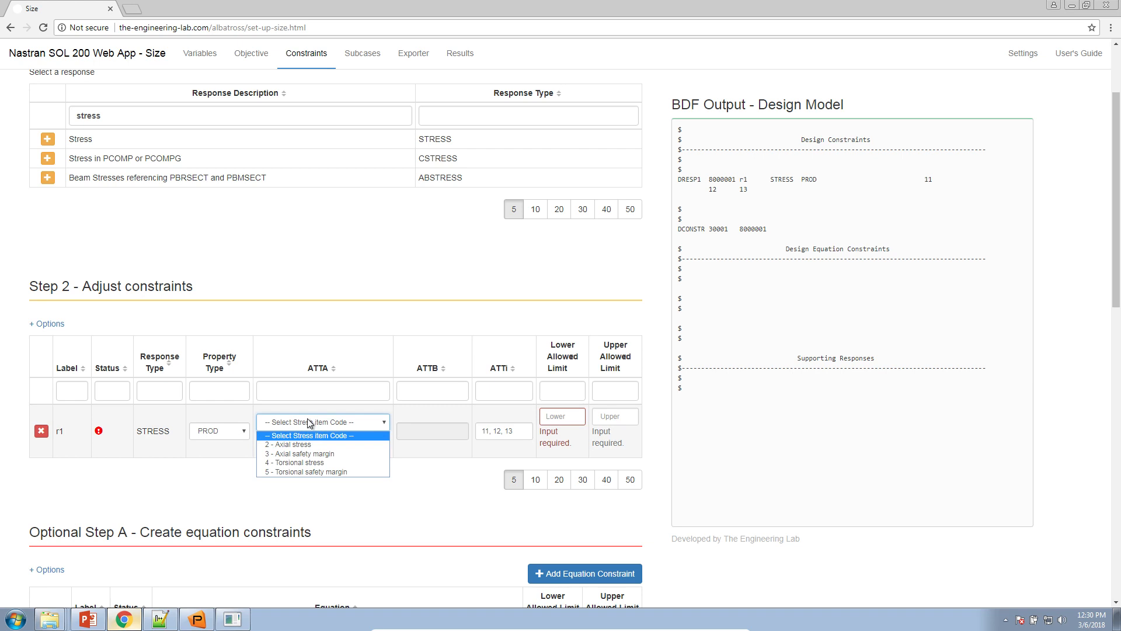
pyautogui.click(308, 444)
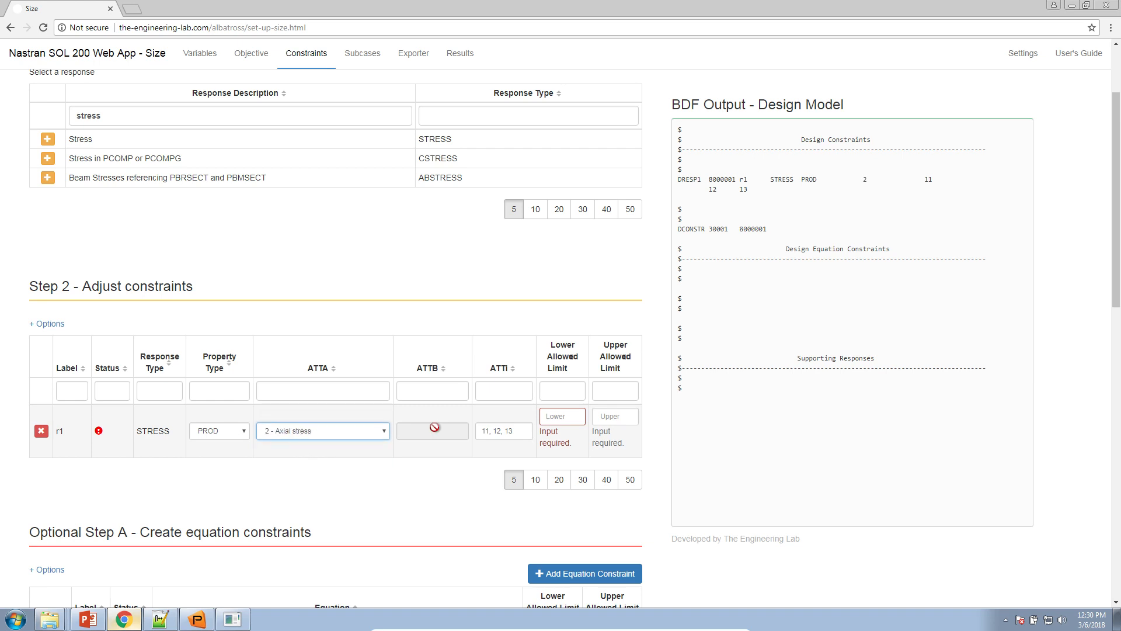
pyautogui.click(578, 418)
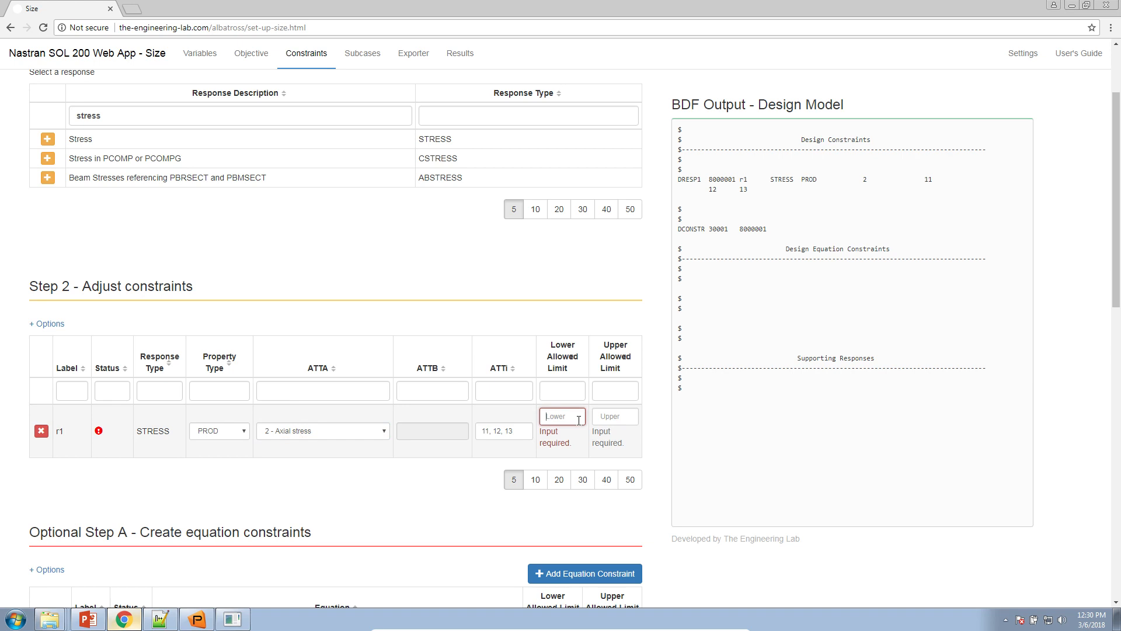
pyautogui.write('-15000.')
pyautogui.press('Tab')
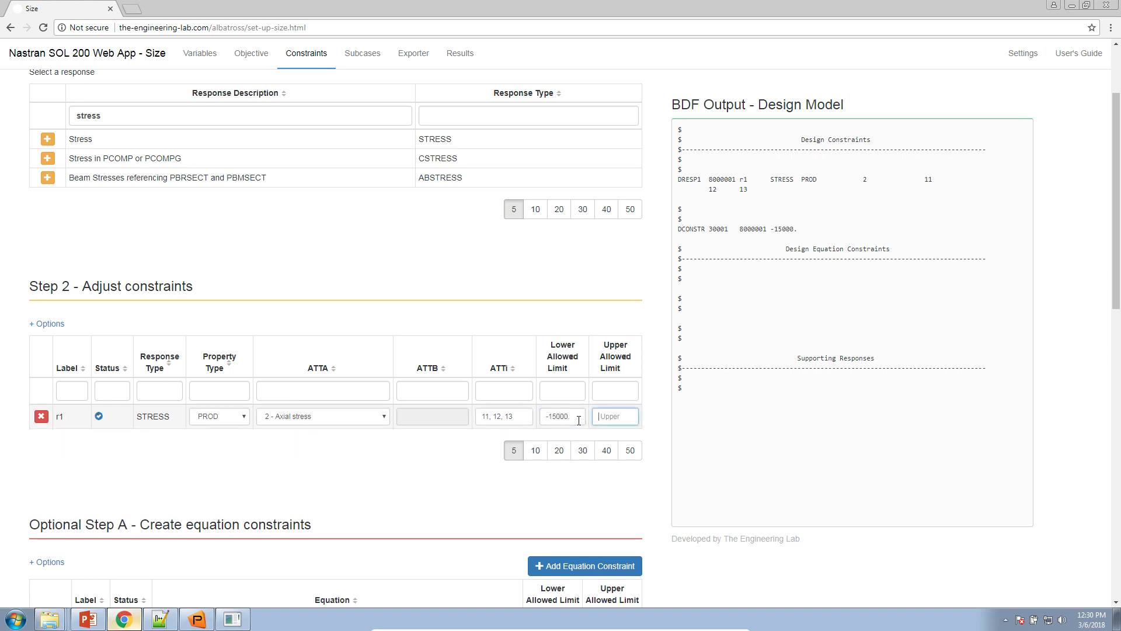
pyautogui.write('20000')
pyautogui.press('Tab')
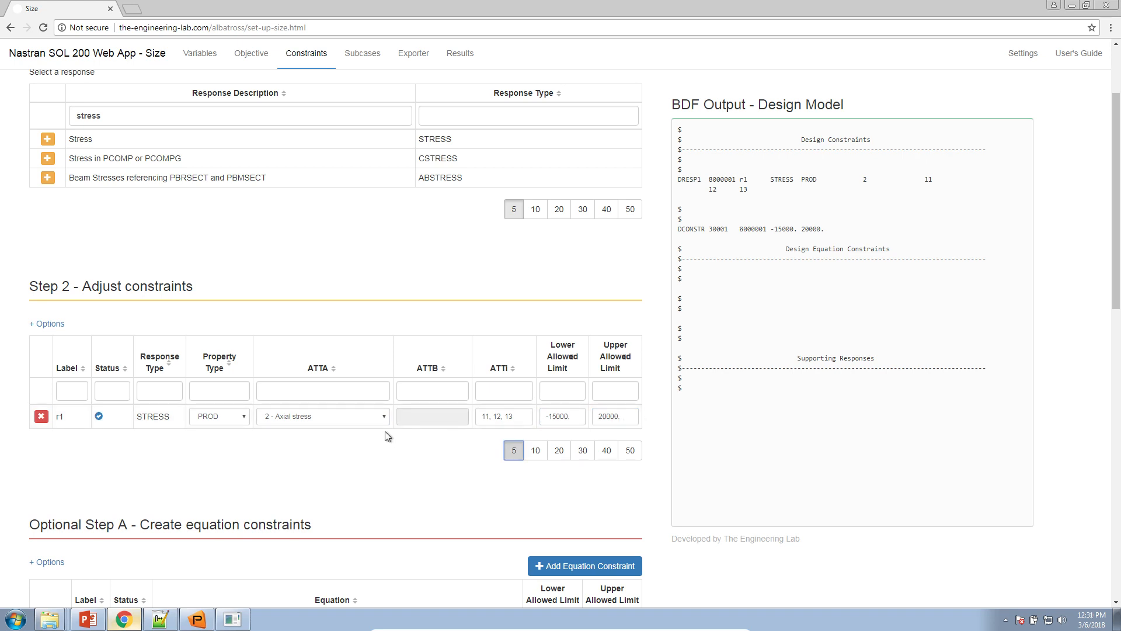
# Filter the constraint responses by "disp" and add the Displacement response as a second design constraint.
pyautogui.click(209, 114)
pyautogui.hotkey('ctrl', 'a')
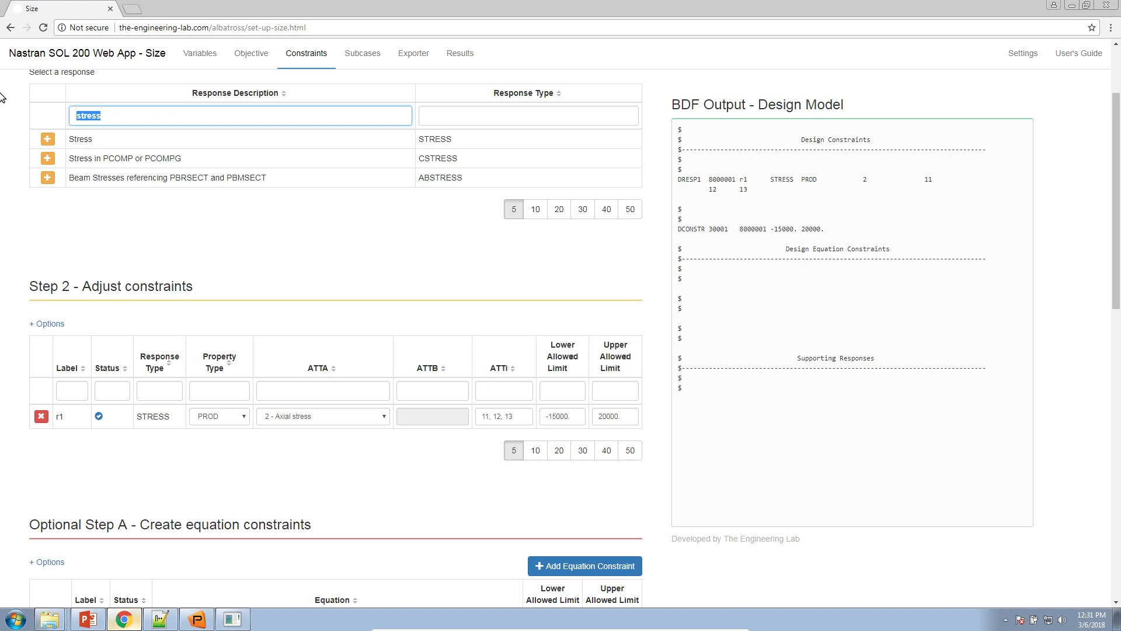
pyautogui.write('disp')
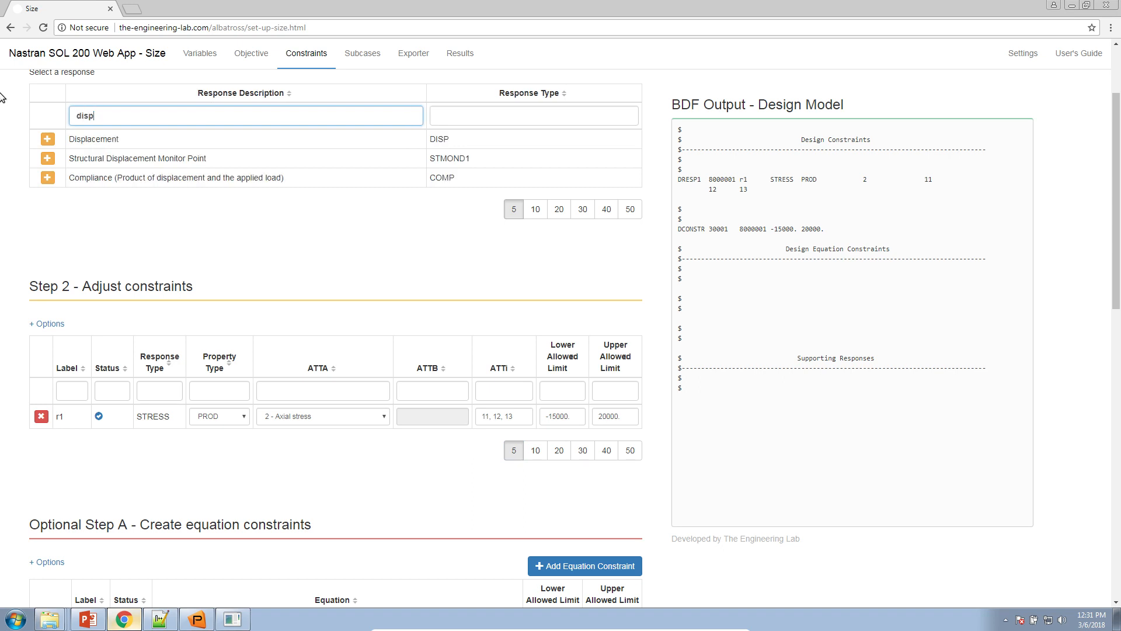
pyautogui.click(47, 139)
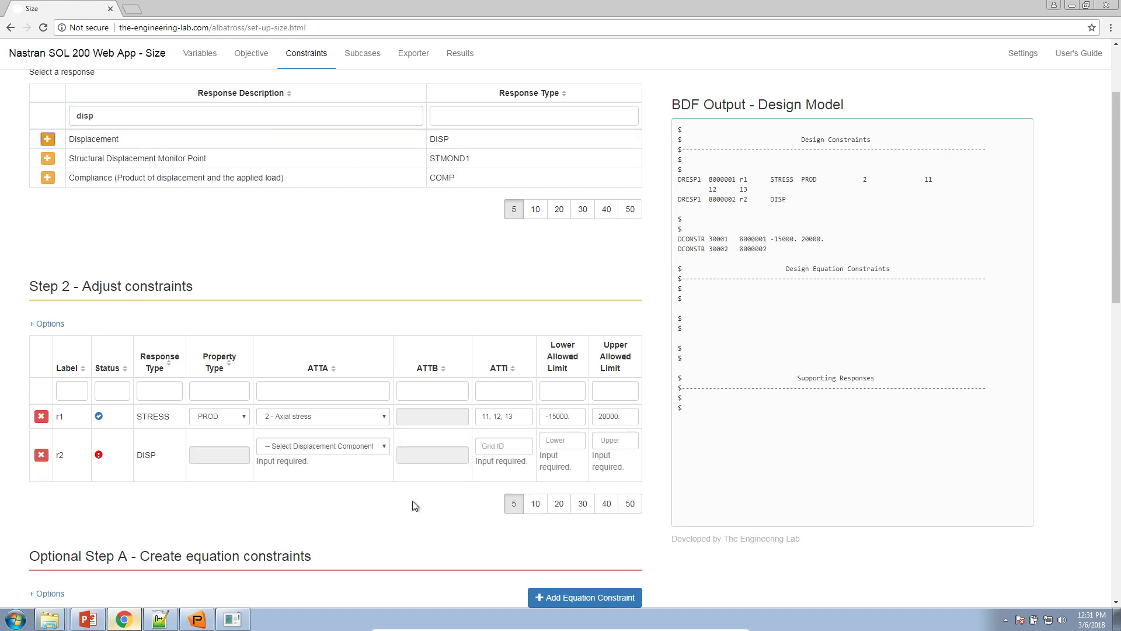
# Set the displacement component of constraint r2 to 12 - T1, T2.
pyautogui.click(369, 448)
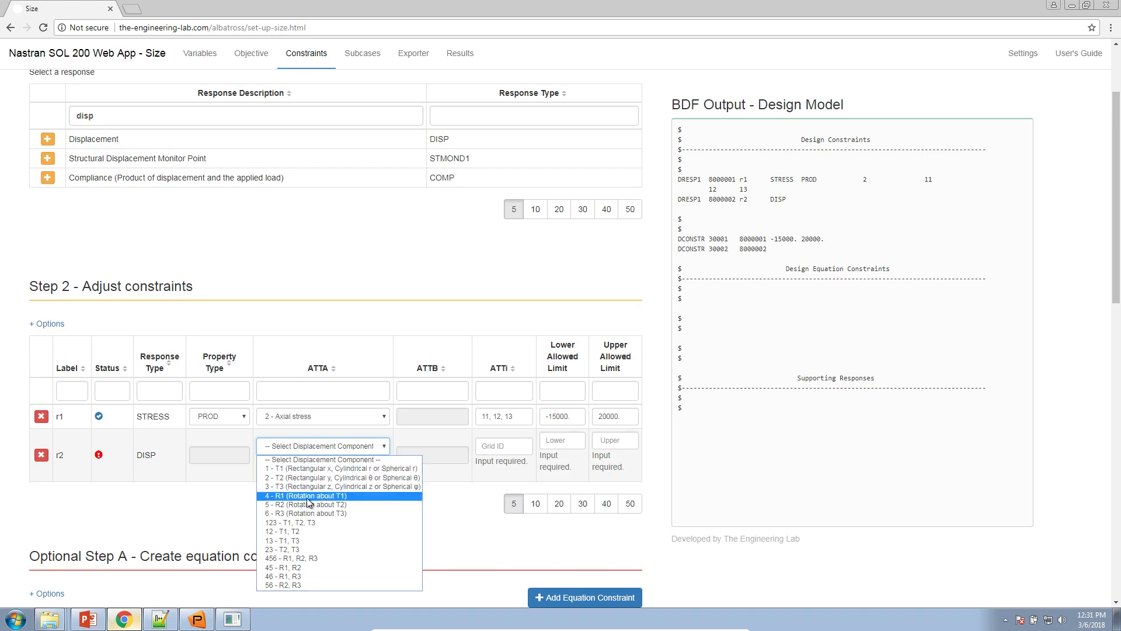
pyautogui.click(295, 470)
pyautogui.click(303, 455)
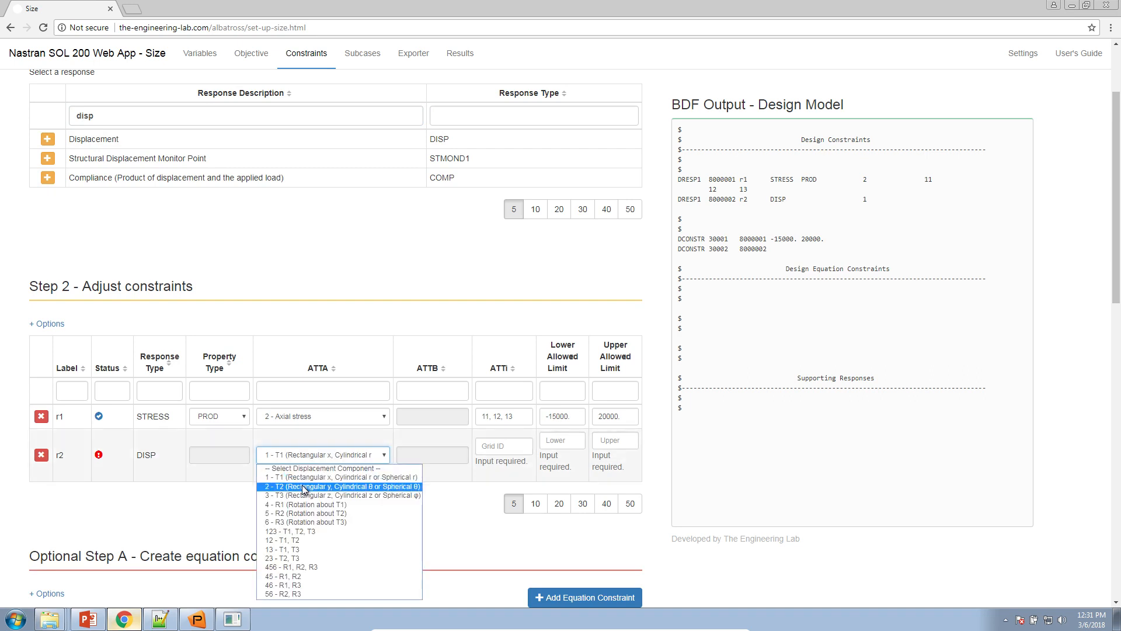
pyautogui.click(304, 487)
pyautogui.click(307, 458)
pyautogui.click(277, 542)
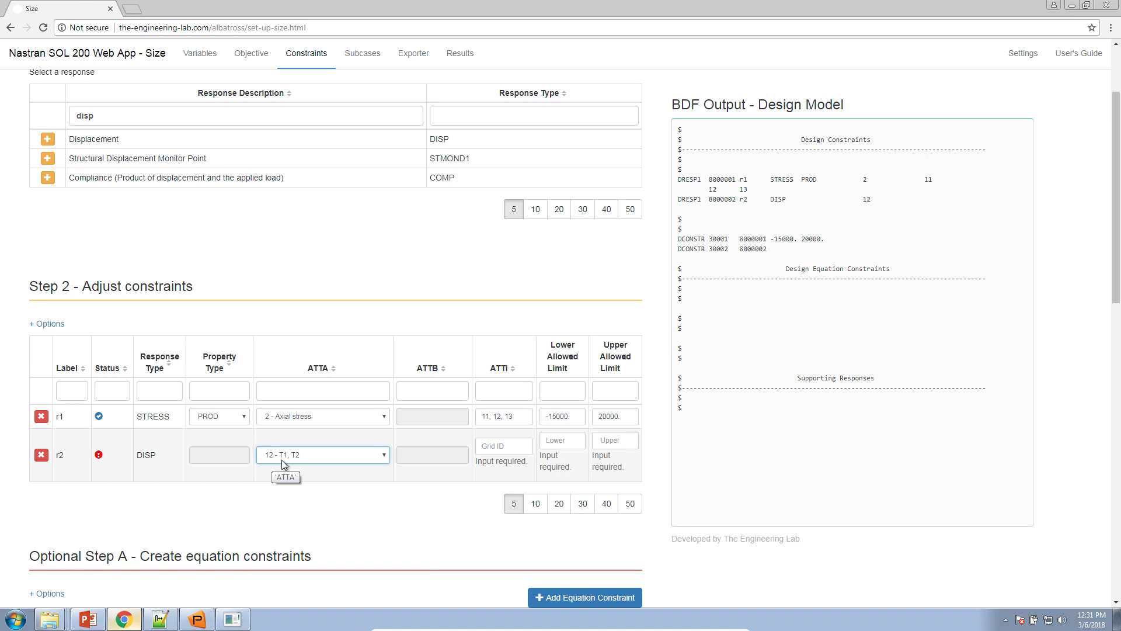
# Assign displacement constraint r2 to grid 4 with a lower limit of -.2 and an upper limit of .2.
pyautogui.click(491, 445)
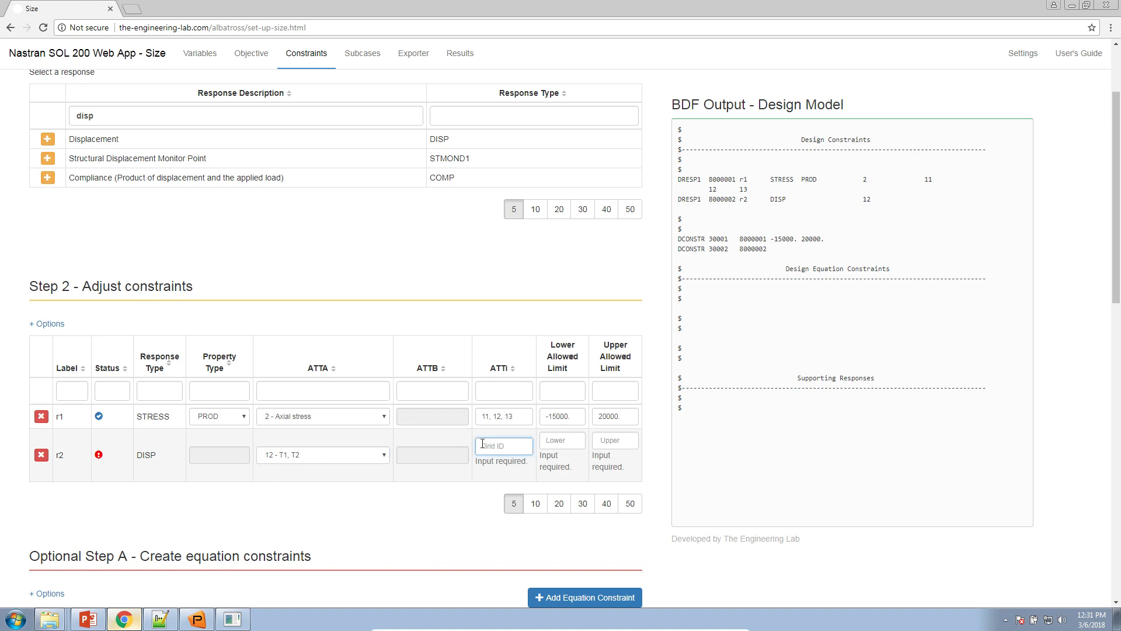
pyautogui.write('4')
pyautogui.press('Tab')
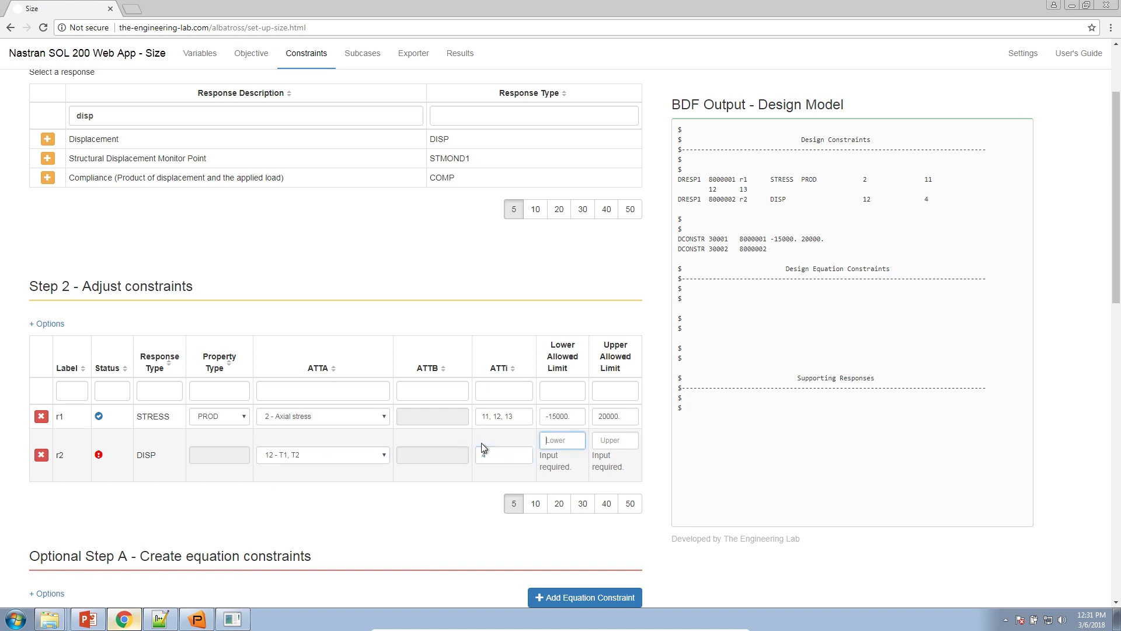
pyautogui.write('-.2')
pyautogui.press('Tab')
pyautogui.write('.2')
pyautogui.press('Tab')
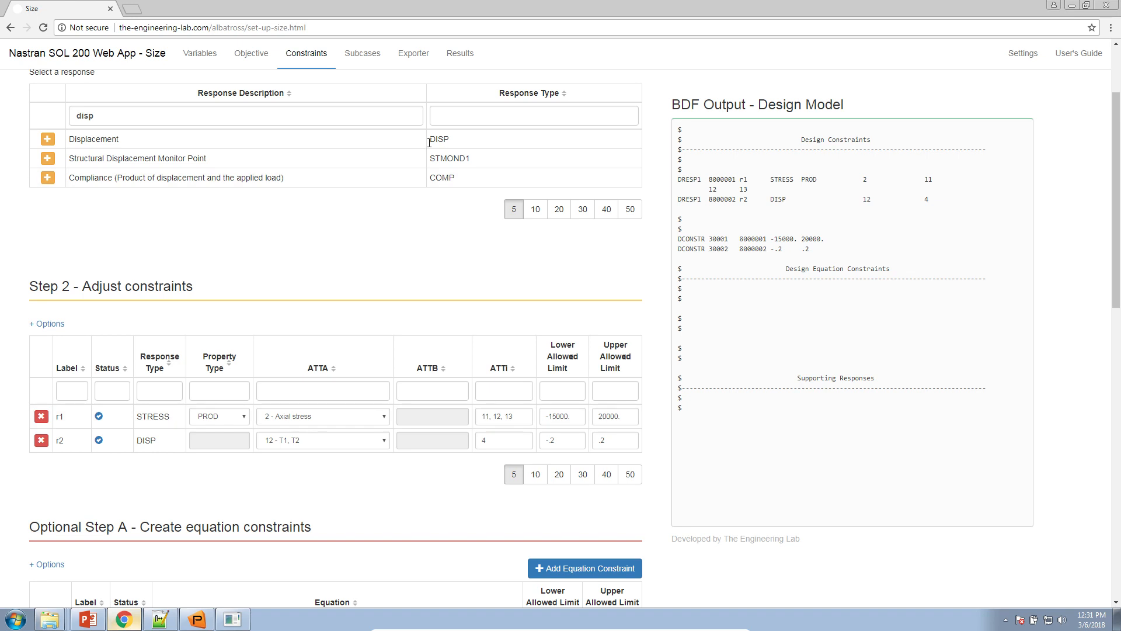
# Export the BDF files with the Auto Execute MSC Nastran option and extract nastran_working_directory.zip in the Downloads folder.
pyautogui.click(416, 54)
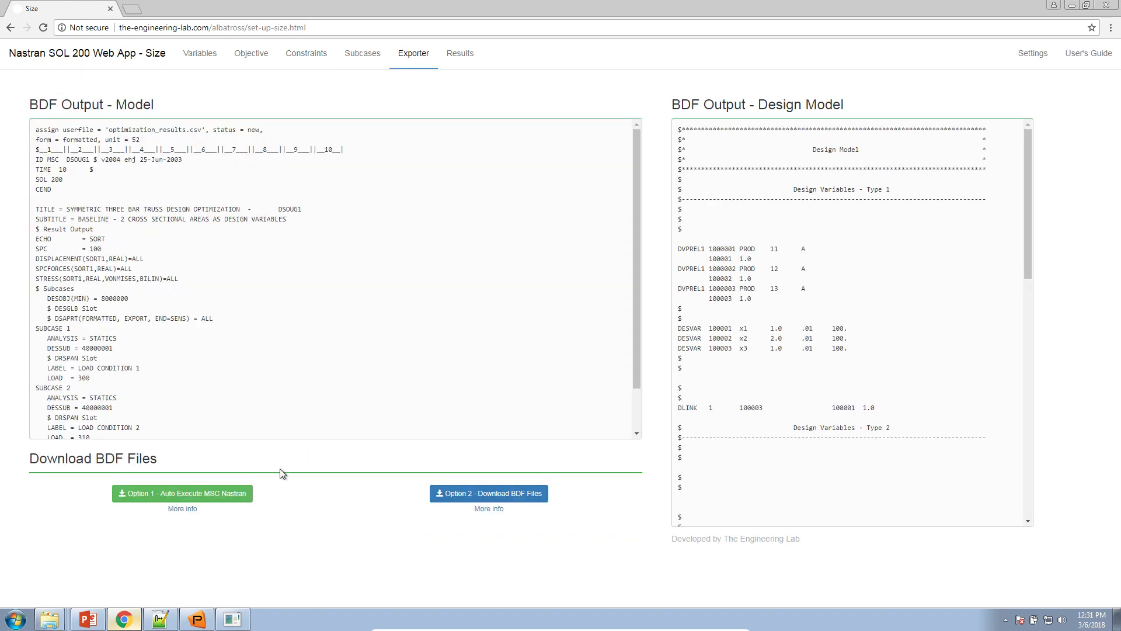
pyautogui.click(211, 495)
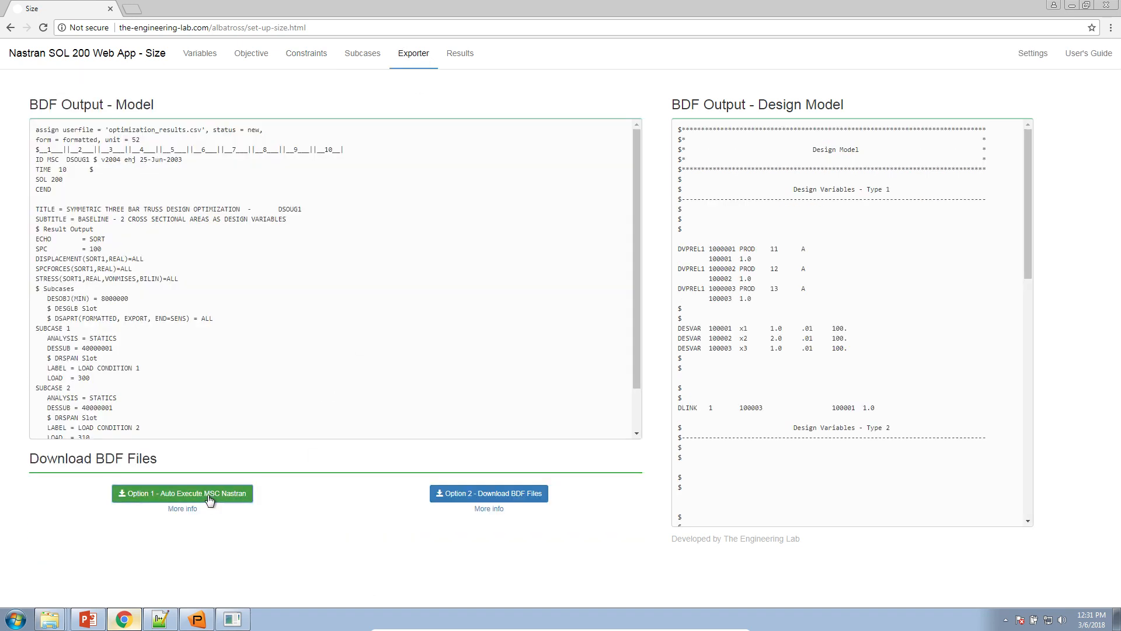
pyautogui.rightClick(66, 613)
pyautogui.click(63, 498)
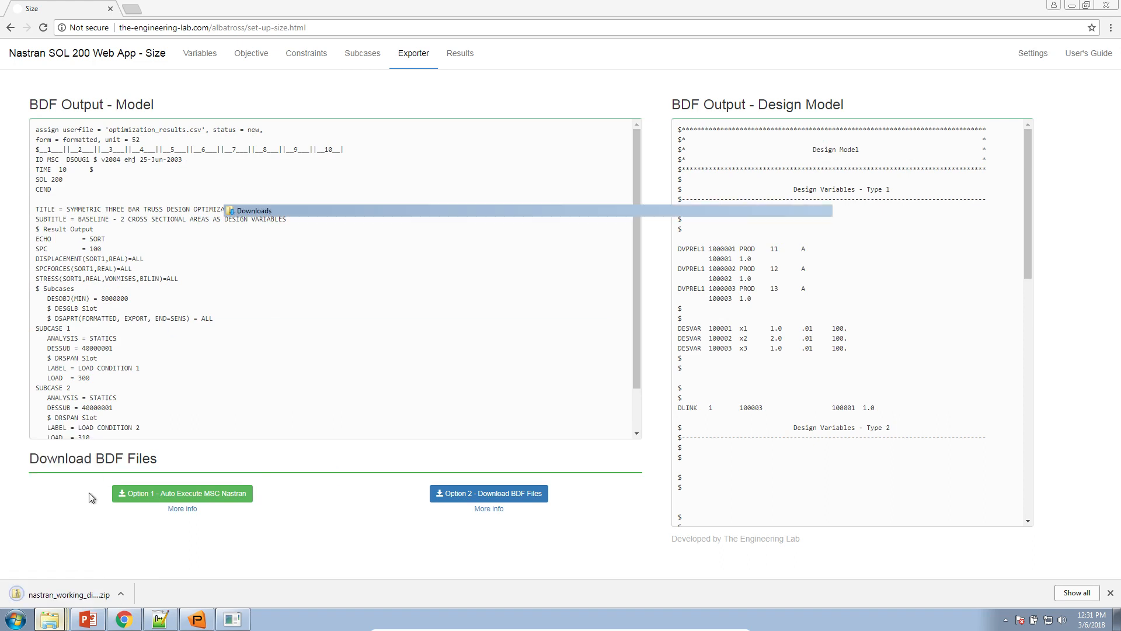
pyautogui.click(398, 222)
pyautogui.rightClick(399, 222)
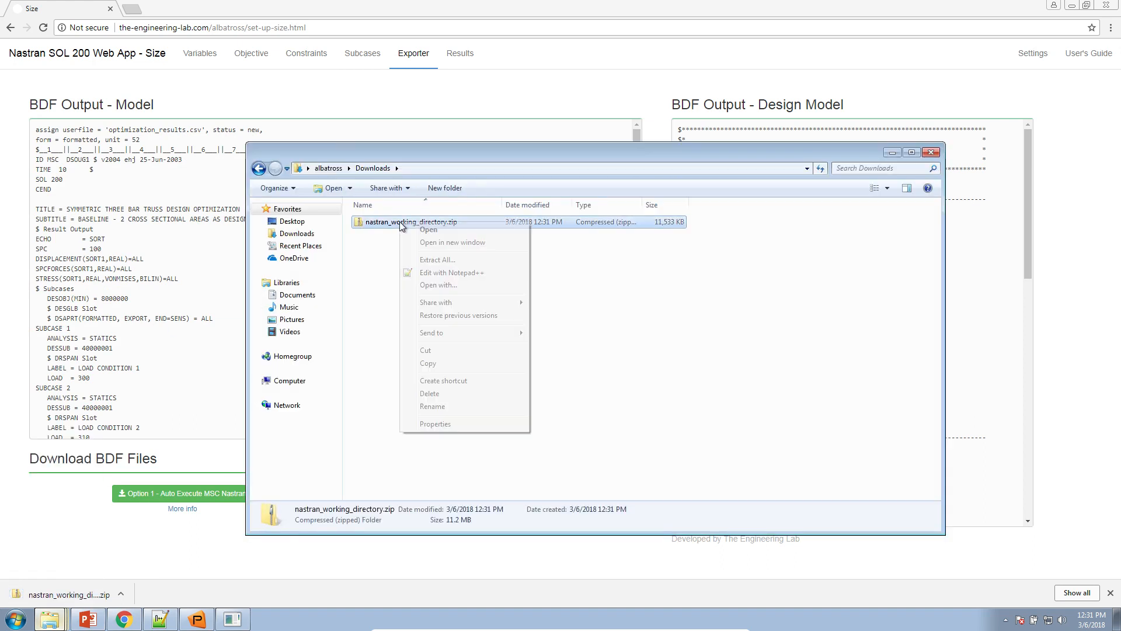
pyautogui.click(437, 260)
pyautogui.click(668, 421)
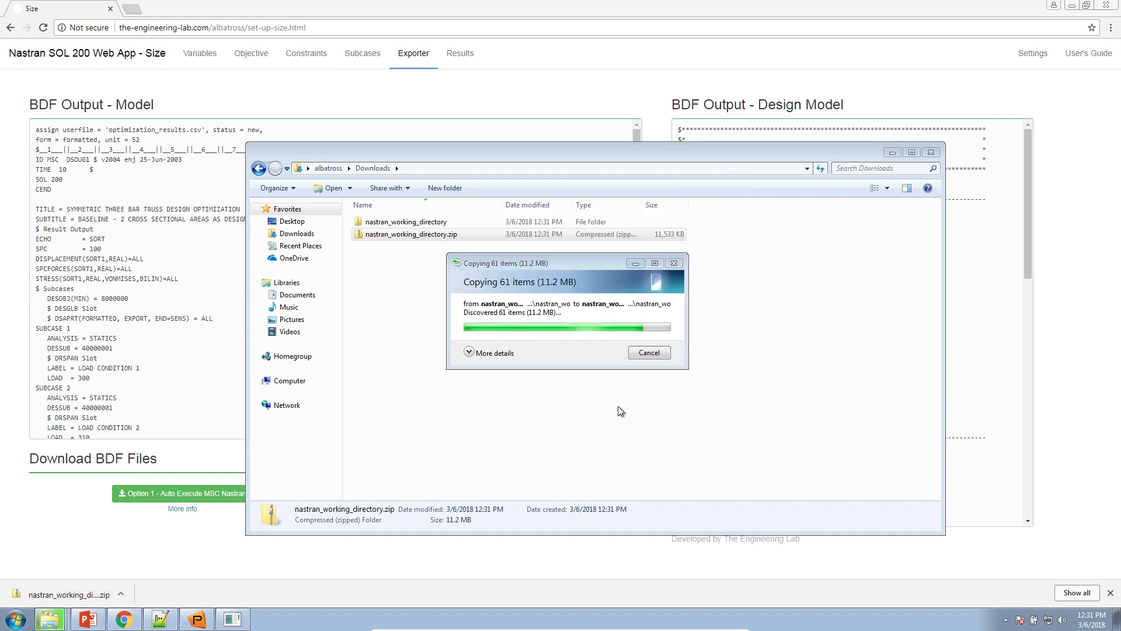
# Open the extracted model.bdf and examine its subcases, design model include and analysis model entries.
pyautogui.moveTo(723, 302); pyautogui.dragTo(482, 296)
pyautogui.doubleClick(532, 389)
pyautogui.scroll(-4, 235, 299)
pyautogui.scroll(-8, 234, 299)
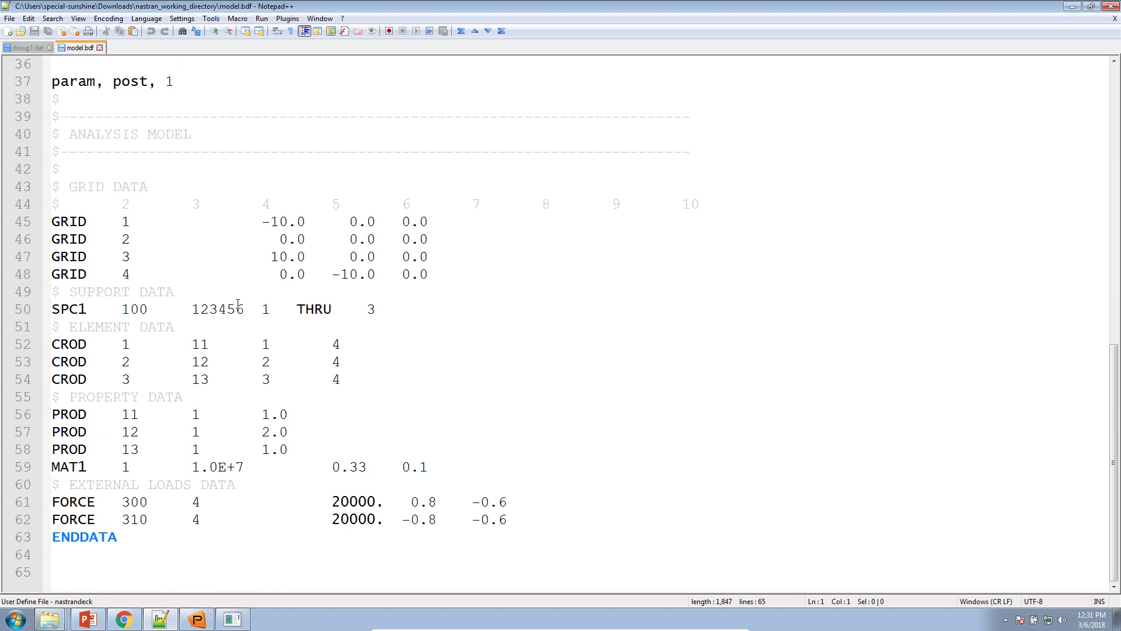
pyautogui.scroll(12, 240, 319)
pyautogui.scroll(-1, 244, 316)
pyautogui.moveTo(244, 223); pyautogui.dragTo(261, 555)
pyautogui.scroll(-5, 260, 450)
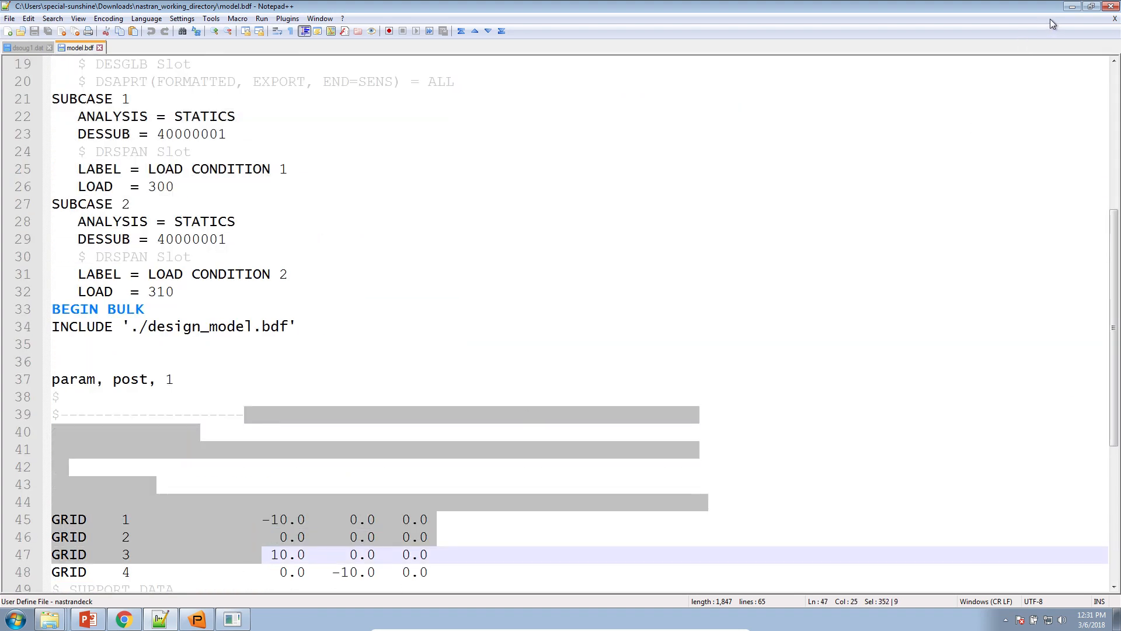
pyautogui.click(1072, 7)
# Open design_model.bdf, examine its design variable, objective and constraint entries, and close the editor.
pyautogui.doubleClick(607, 374)
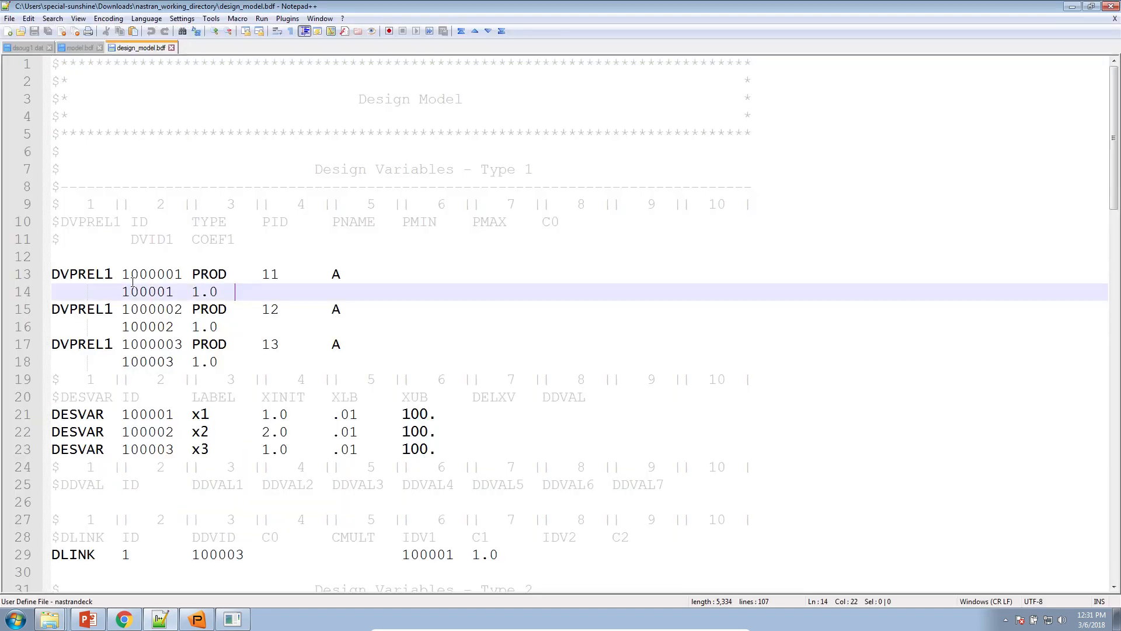
pyautogui.moveTo(132, 283); pyautogui.dragTo(154, 449)
pyautogui.scroll(-9, 155, 437)
pyautogui.click(160, 466)
pyautogui.scroll(-8, 160, 466)
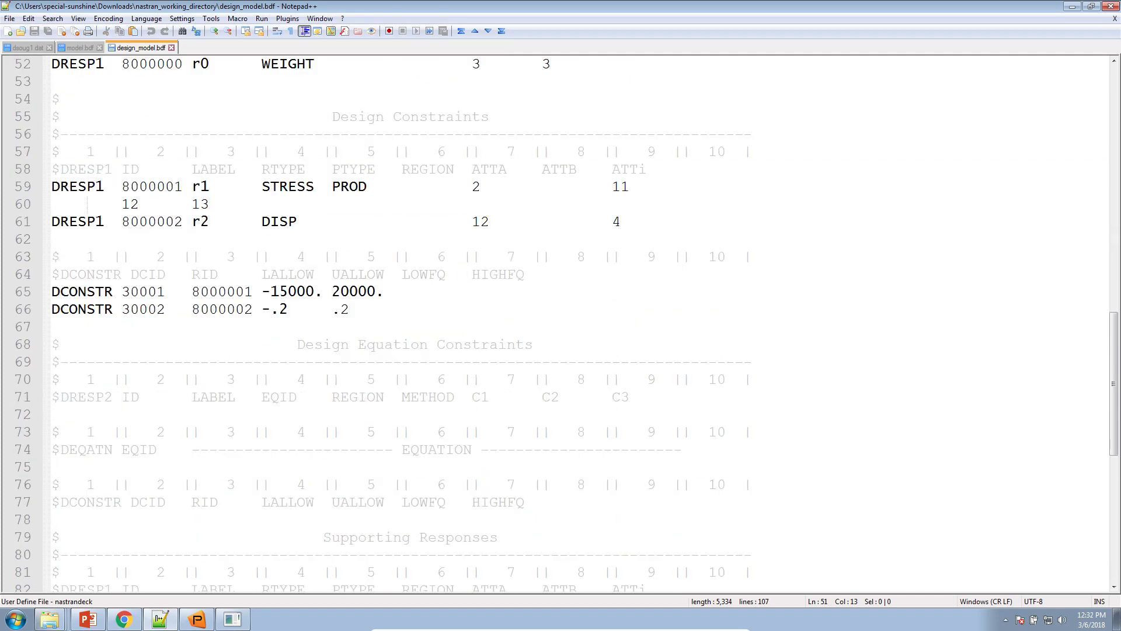
pyautogui.click(1112, 7)
# Launch the Start MSC Nastran shortcut from the extracted folder and allow it to open.
pyautogui.click(546, 401)
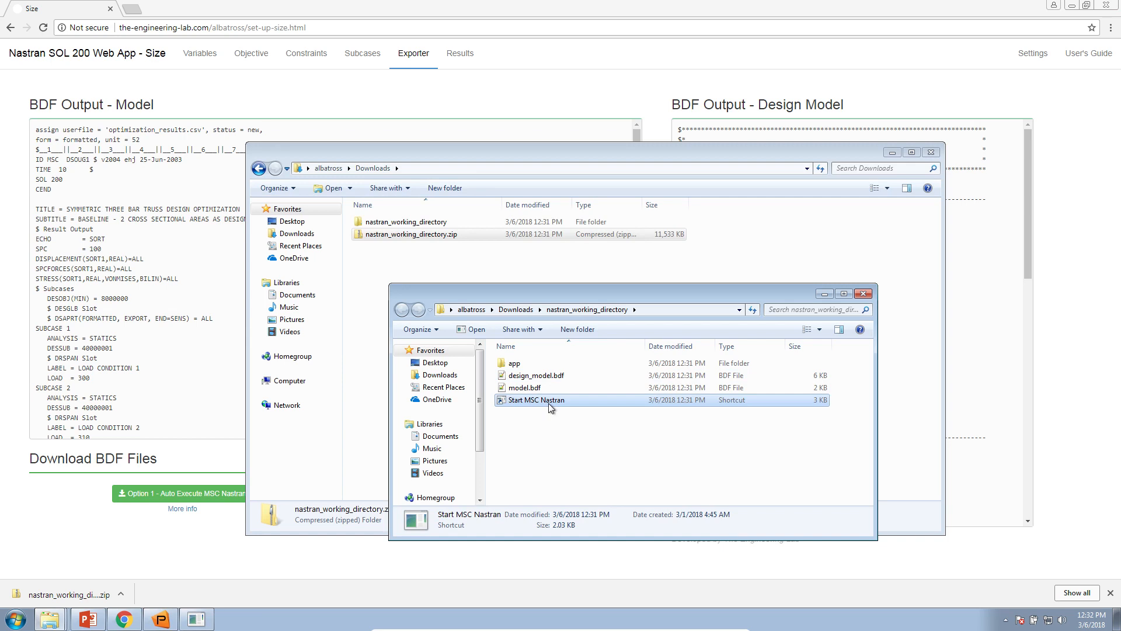
pyautogui.doubleClick(549, 403)
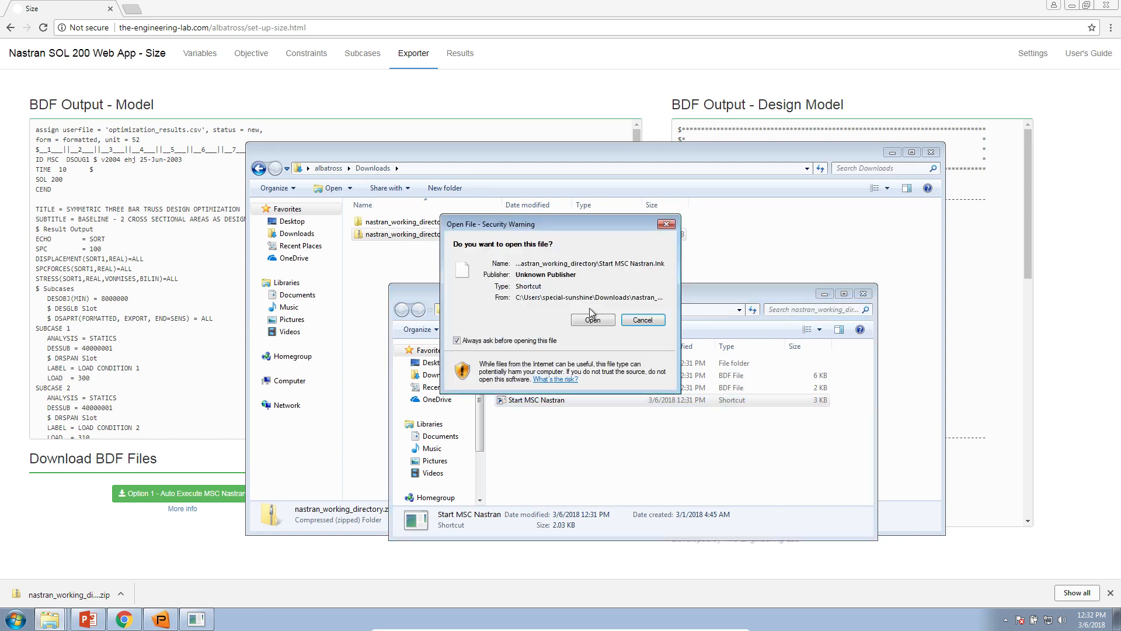
pyautogui.click(593, 320)
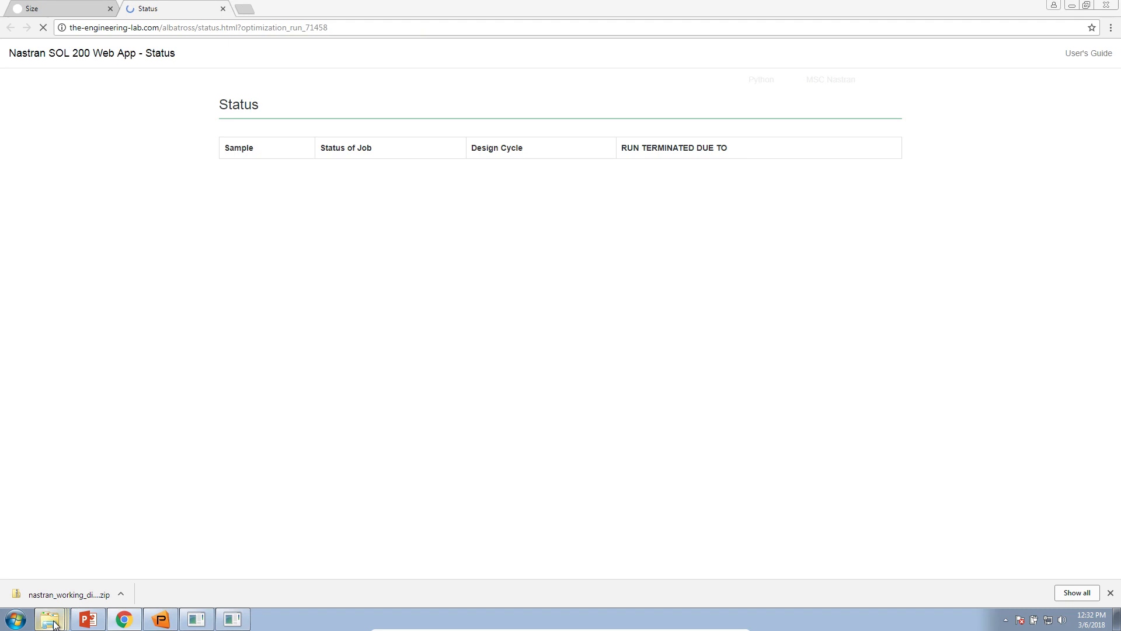
# Close all Windows Explorer windows and dismiss the browser's download bar.
pyautogui.rightClick(65, 614)
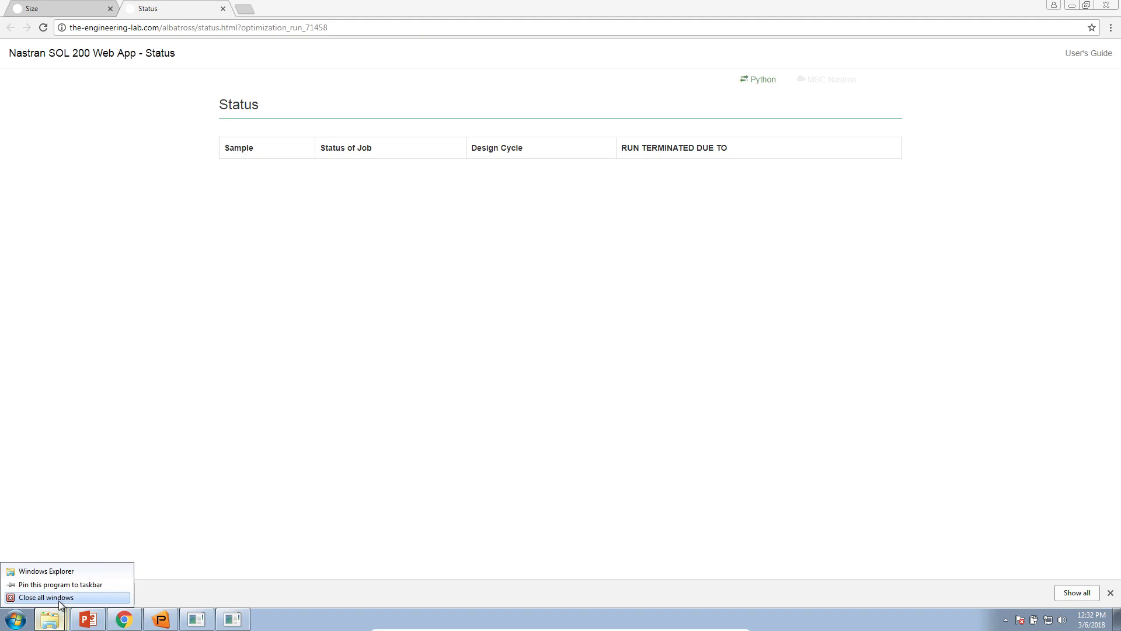
pyautogui.click(58, 601)
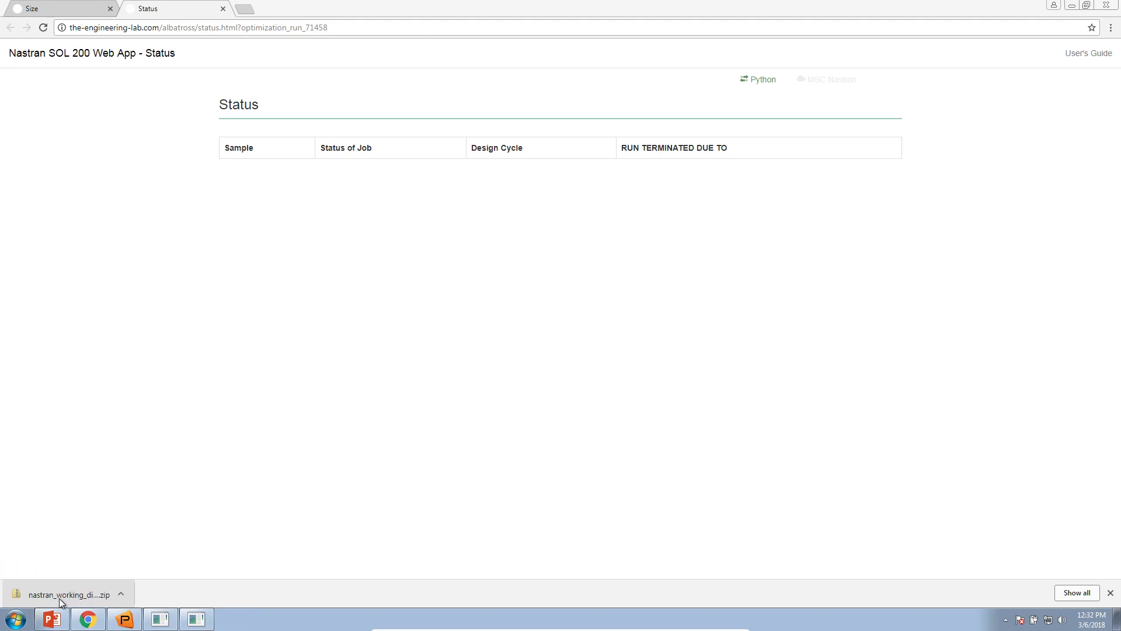
pyautogui.click(1110, 593)
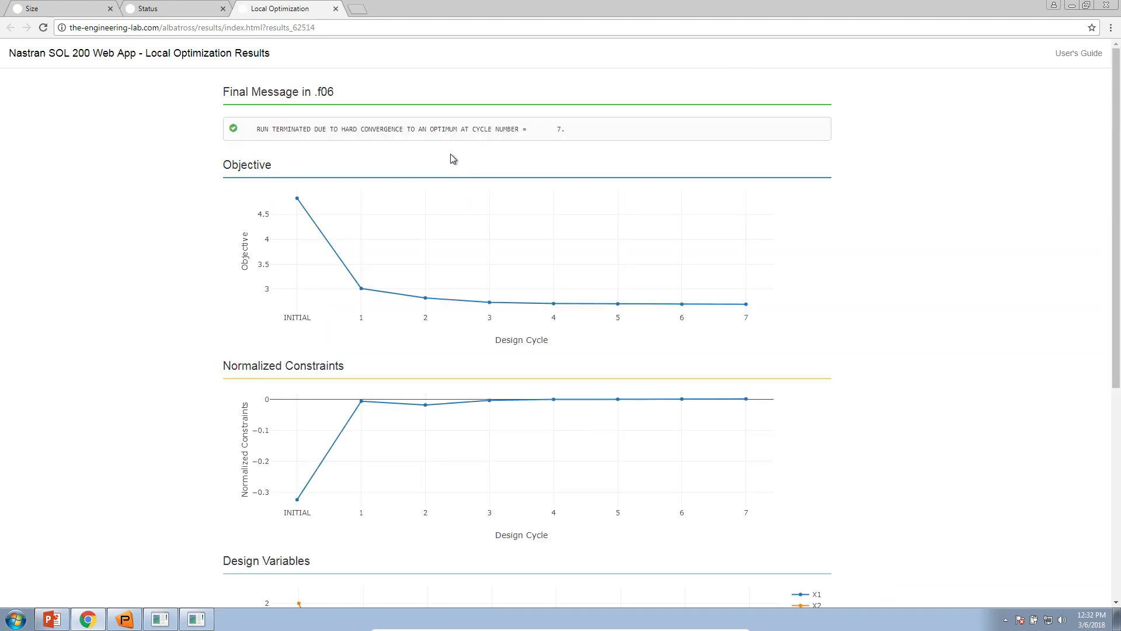
# Review the final convergence message and the objective's values from the initial design to cycle 7.
pyautogui.tripleClick(301, 130)
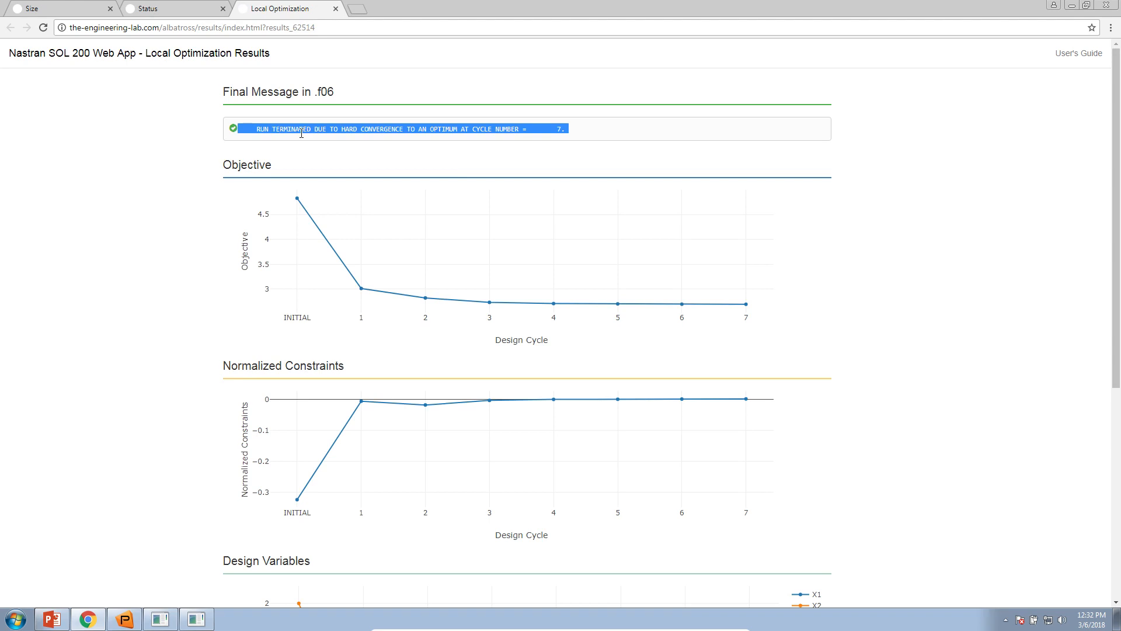
pyautogui.click(248, 133)
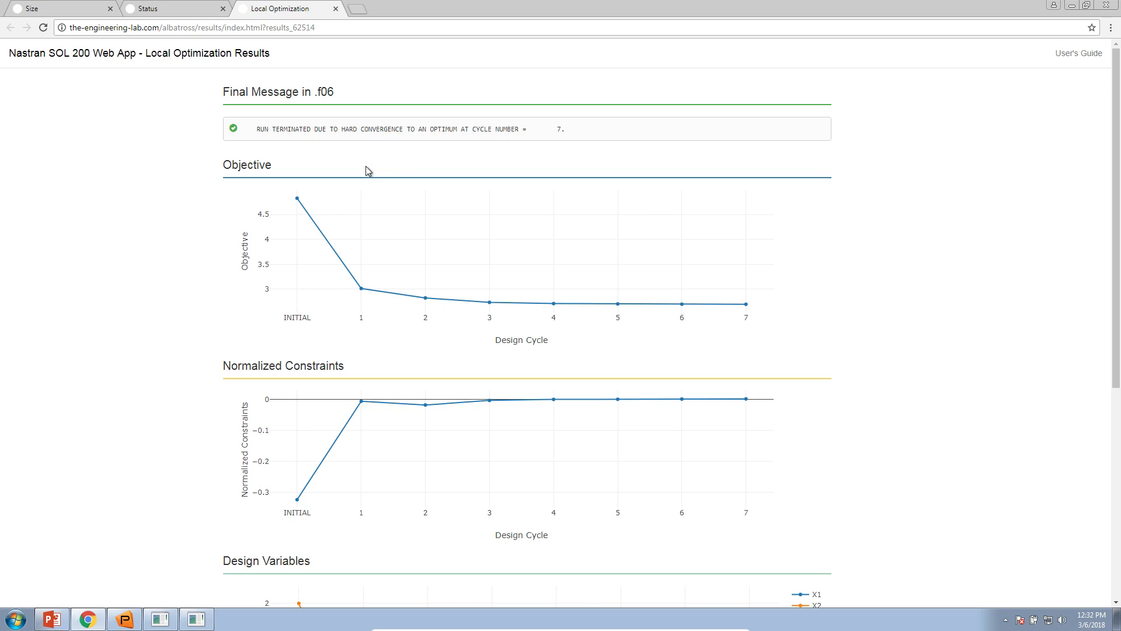
pyautogui.moveTo(292, 200)
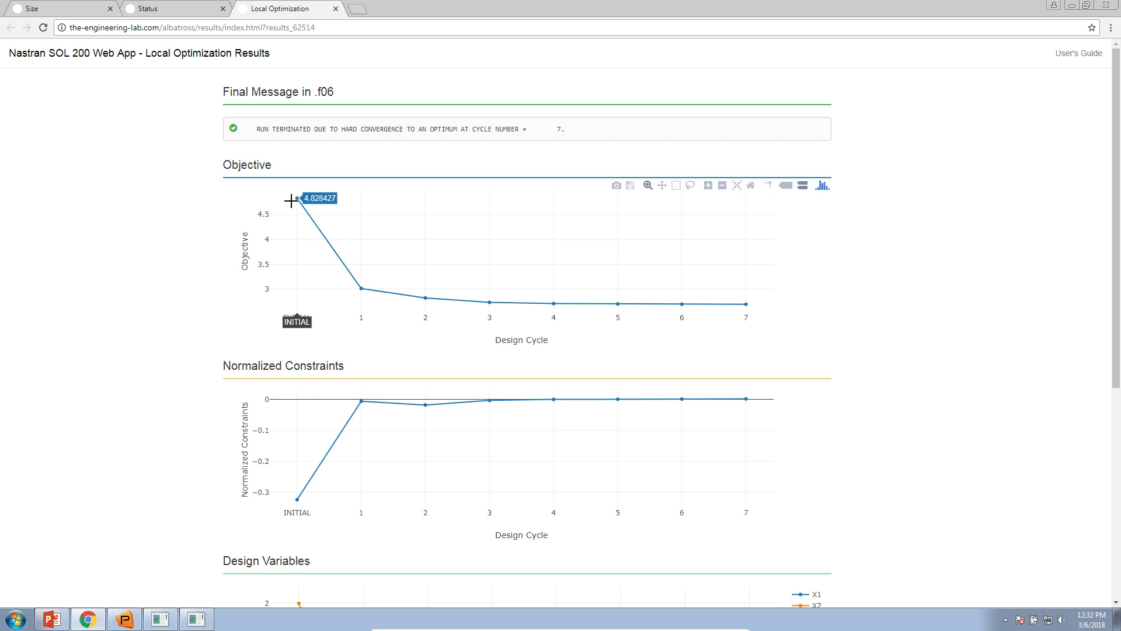
pyautogui.moveTo(742, 303)
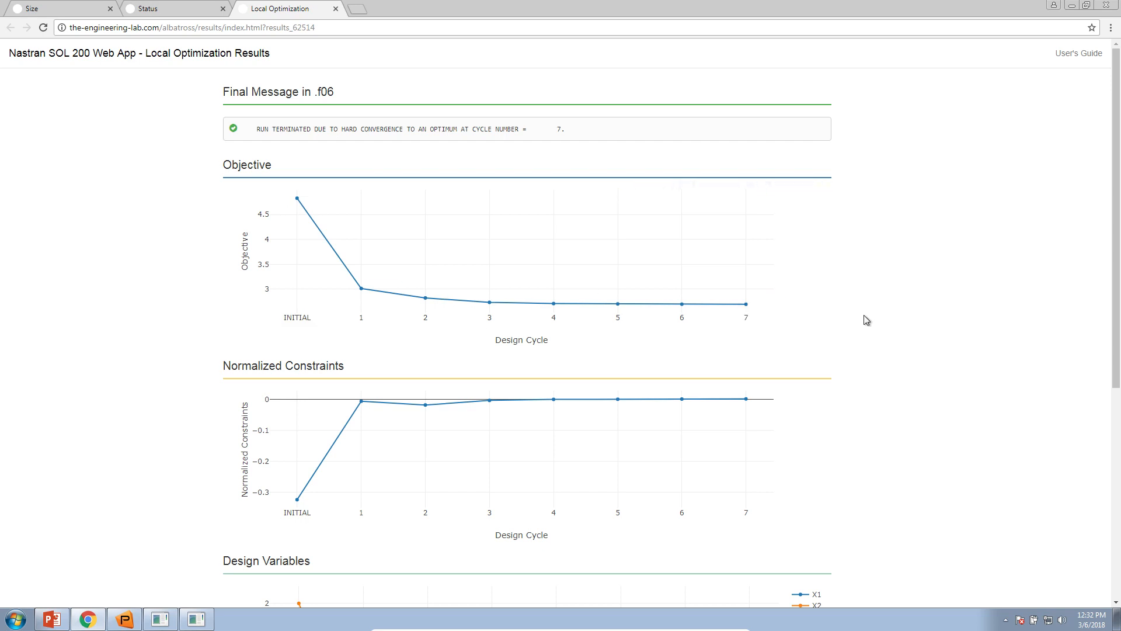
# Inspect the normalized constraint values across the design cycles, from the initial design through cycle 7.
pyautogui.scroll(-3, 869, 320)
pyautogui.moveTo(296, 326)
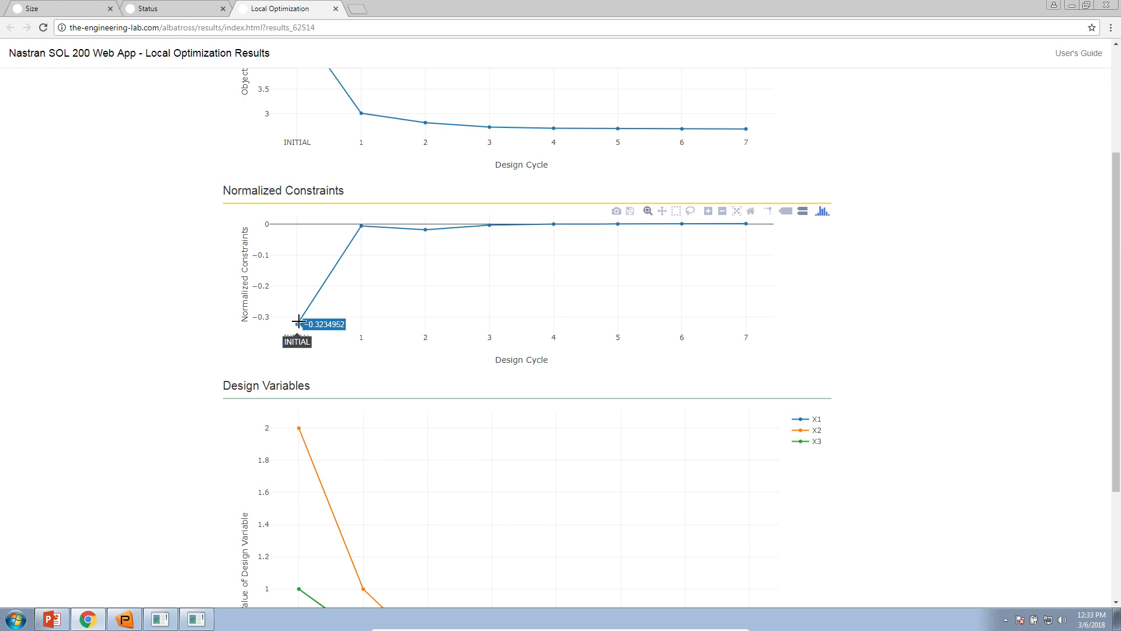
pyautogui.moveTo(357, 224)
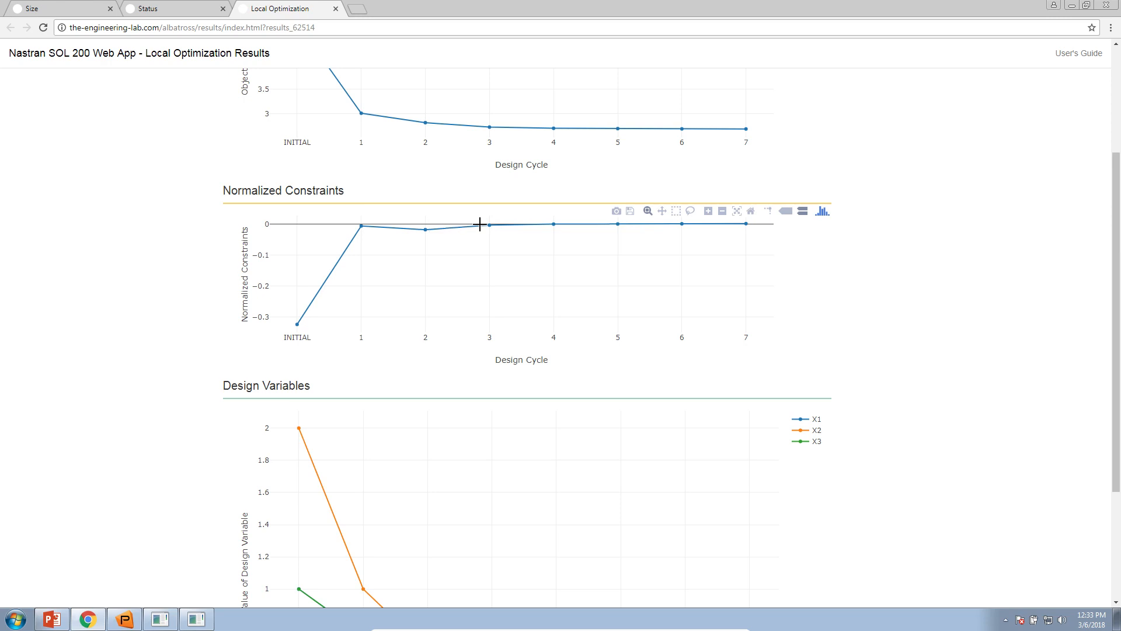
pyautogui.moveTo(554, 225)
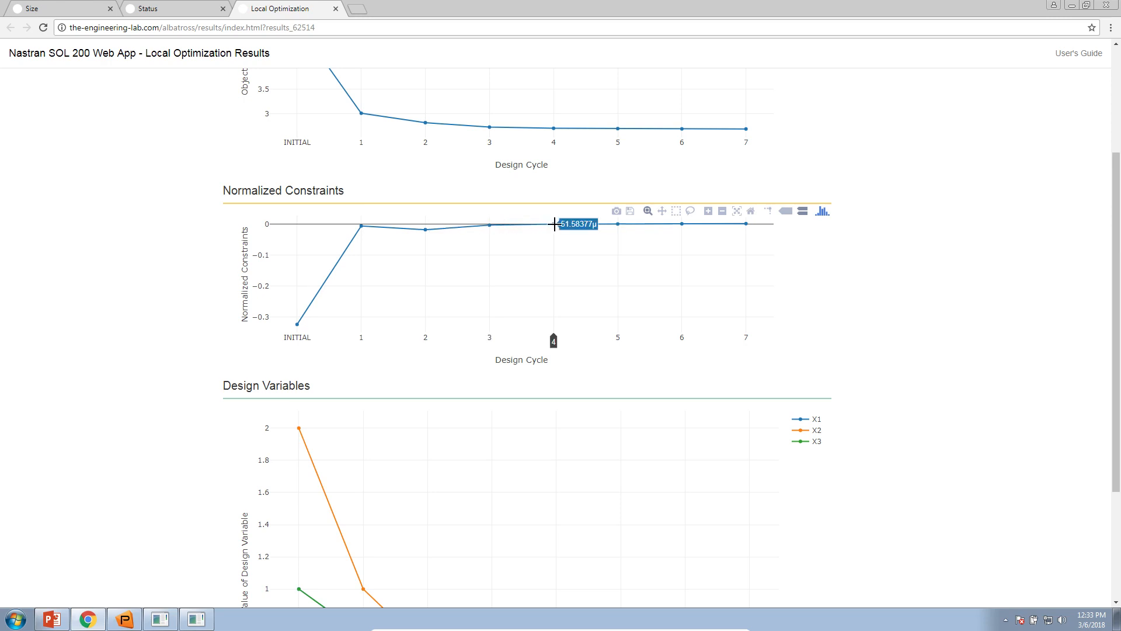
pyautogui.moveTo(673, 224)
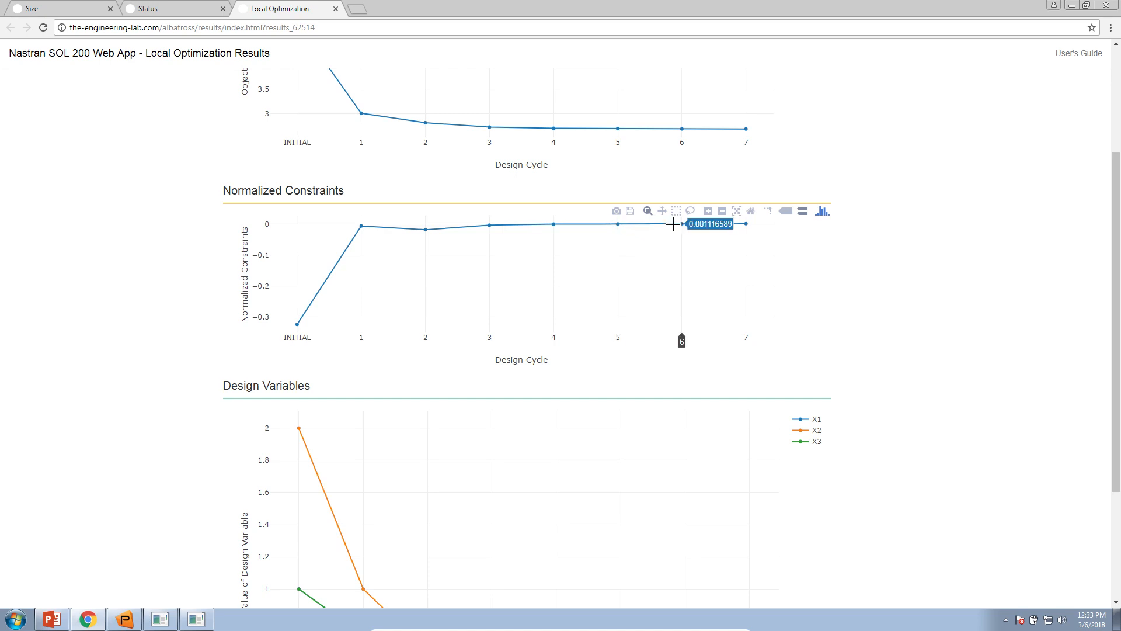
pyautogui.moveTo(739, 227)
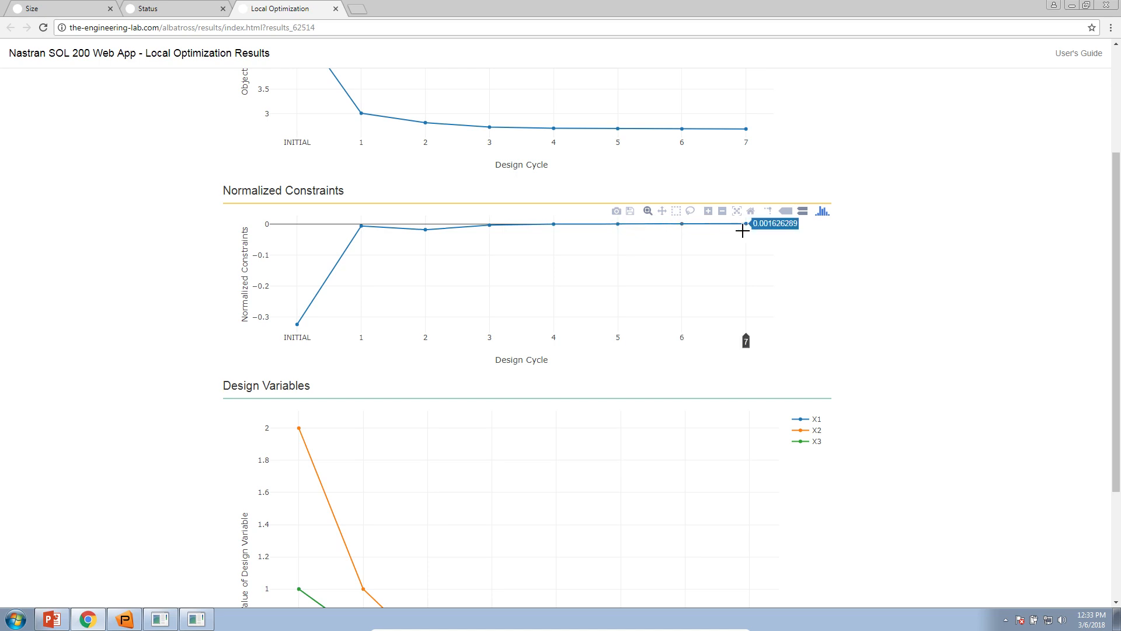
# Inspect how design variables X1, X2 and X3 change from the initial design to cycle 7.
pyautogui.scroll(-3, 246, 370)
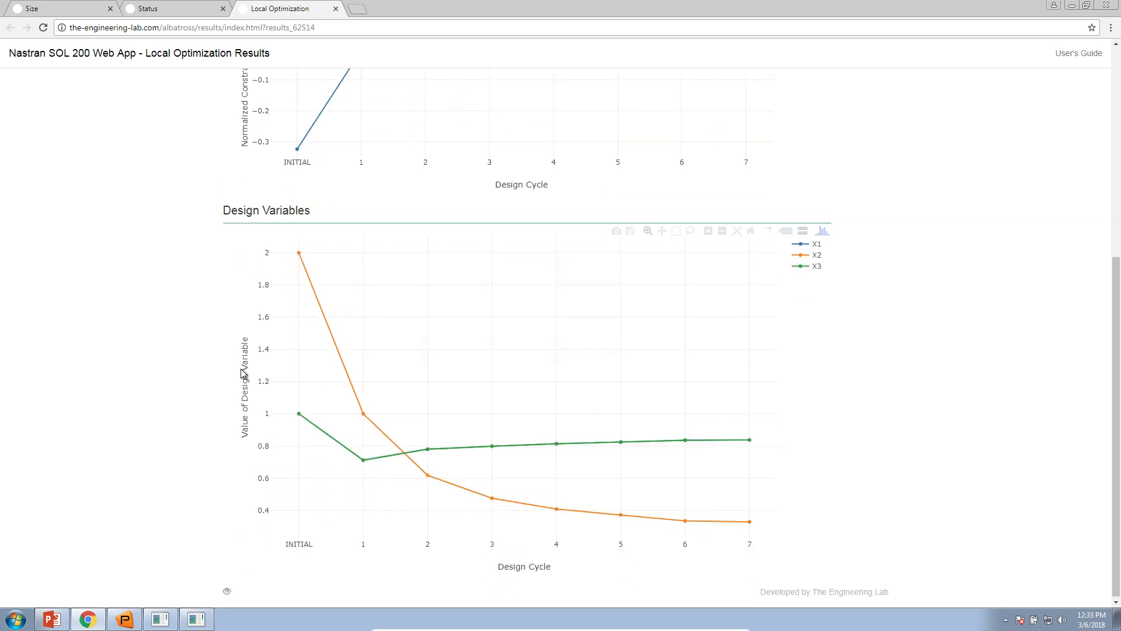
pyautogui.moveTo(294, 253)
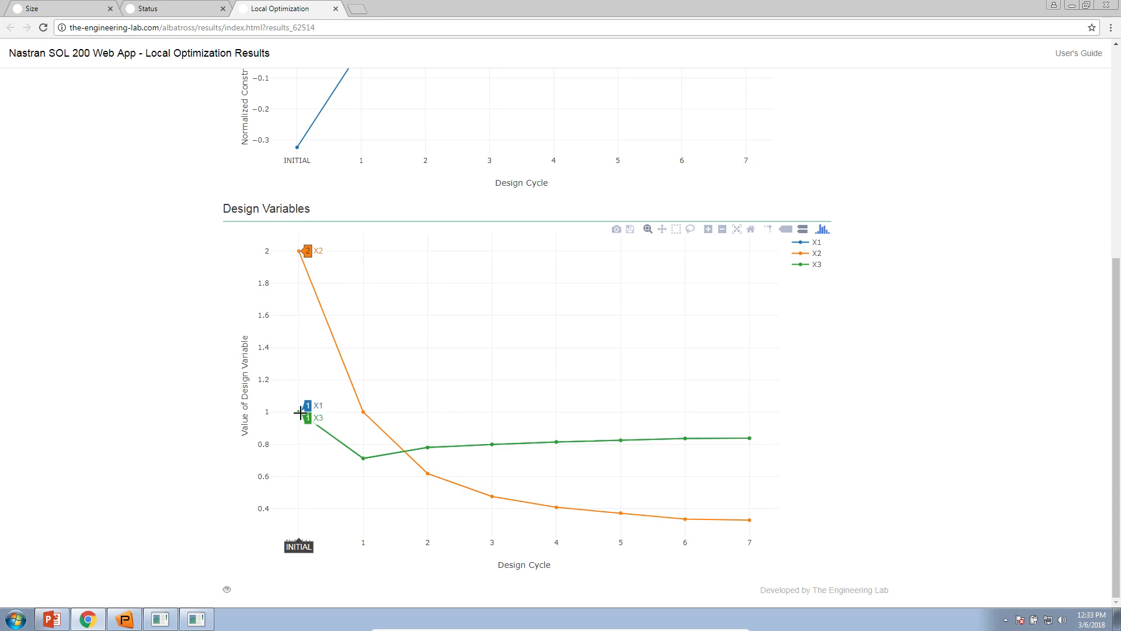
pyautogui.moveTo(357, 461)
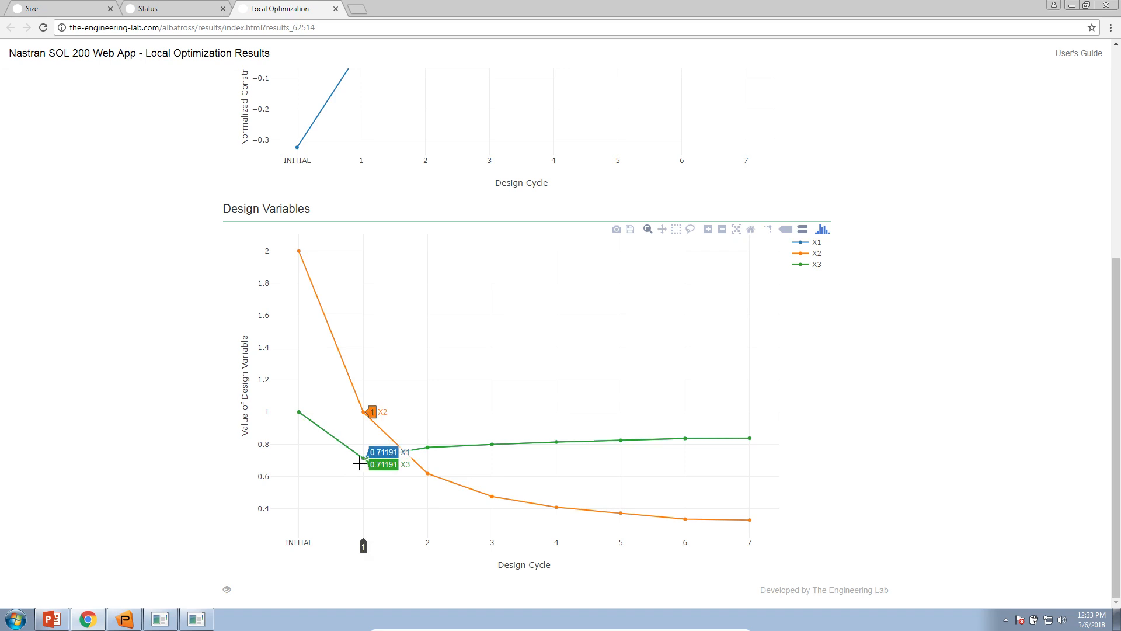
pyautogui.moveTo(298, 416)
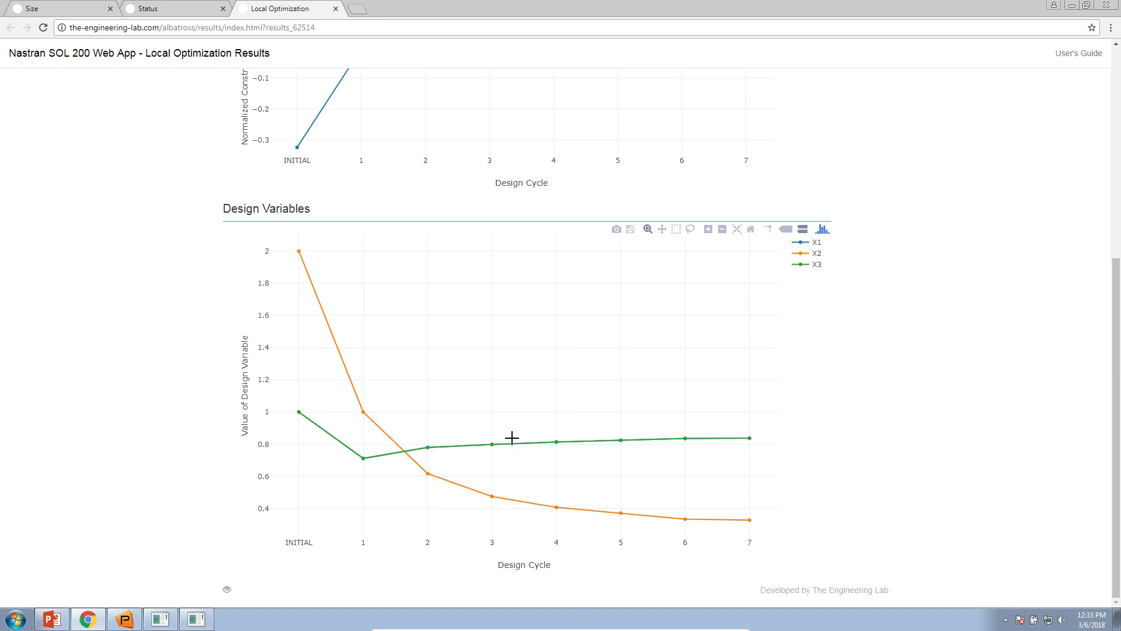
pyautogui.moveTo(619, 440)
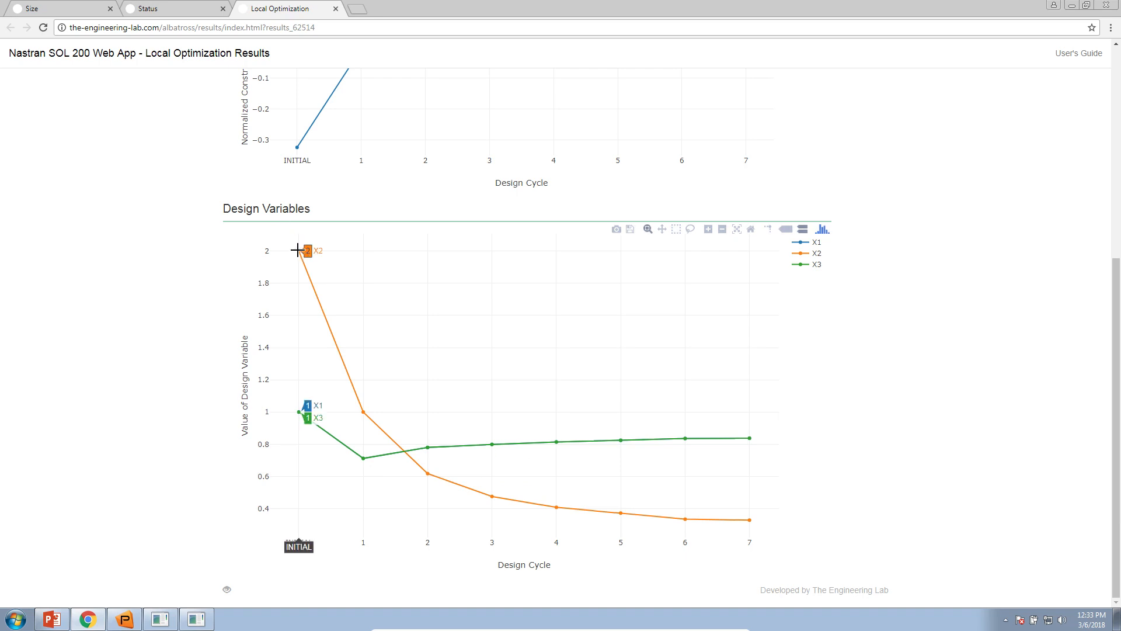
pyautogui.moveTo(742, 478)
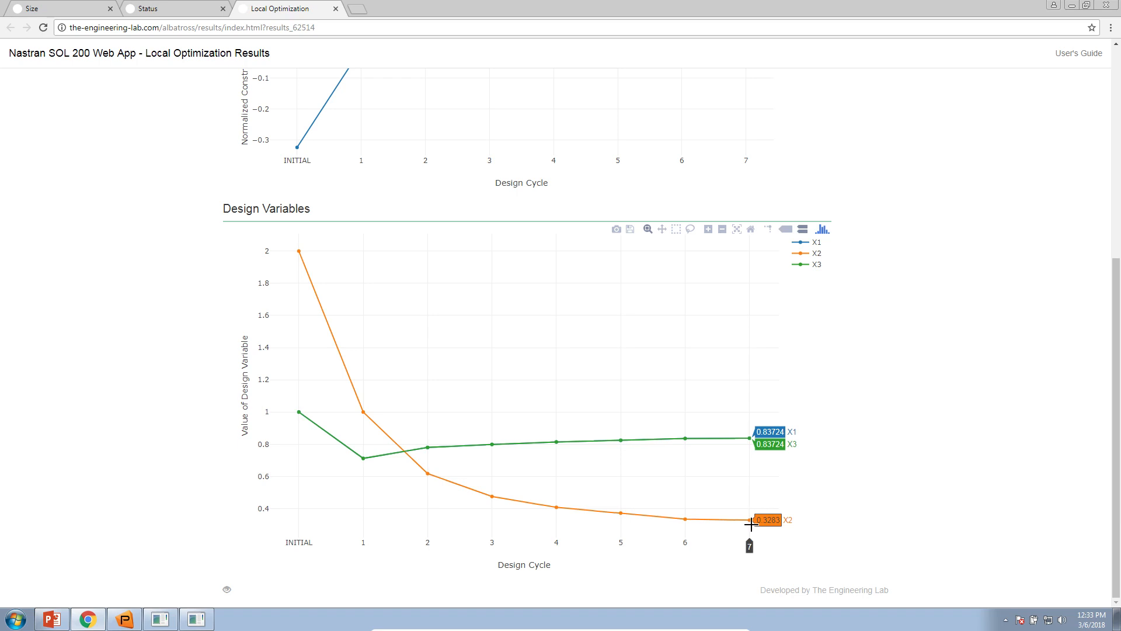
pyautogui.scroll(6, 849, 489)
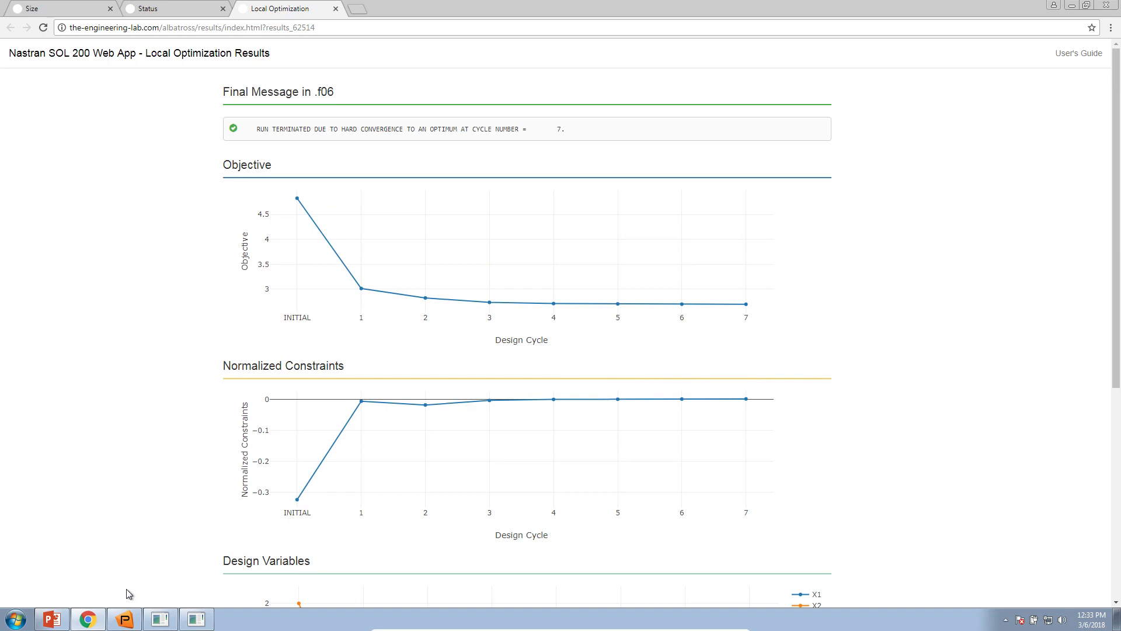
# Switch to Patran, set the truss to the front view and reset the graphics to clear the old stress plot.
pyautogui.click(127, 617)
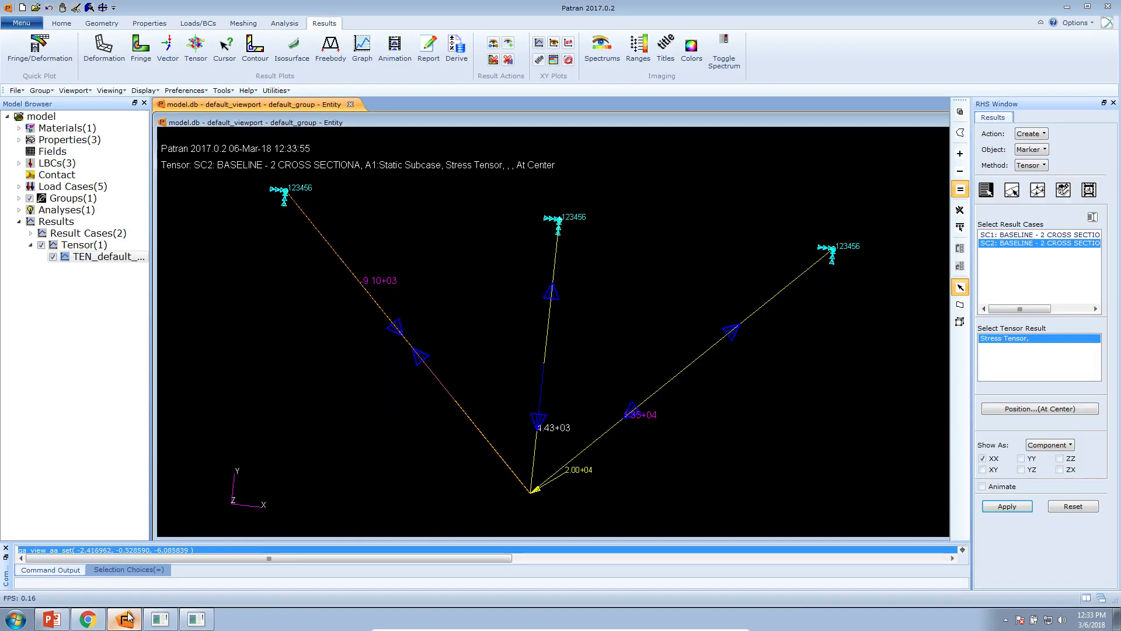
pyautogui.click(61, 24)
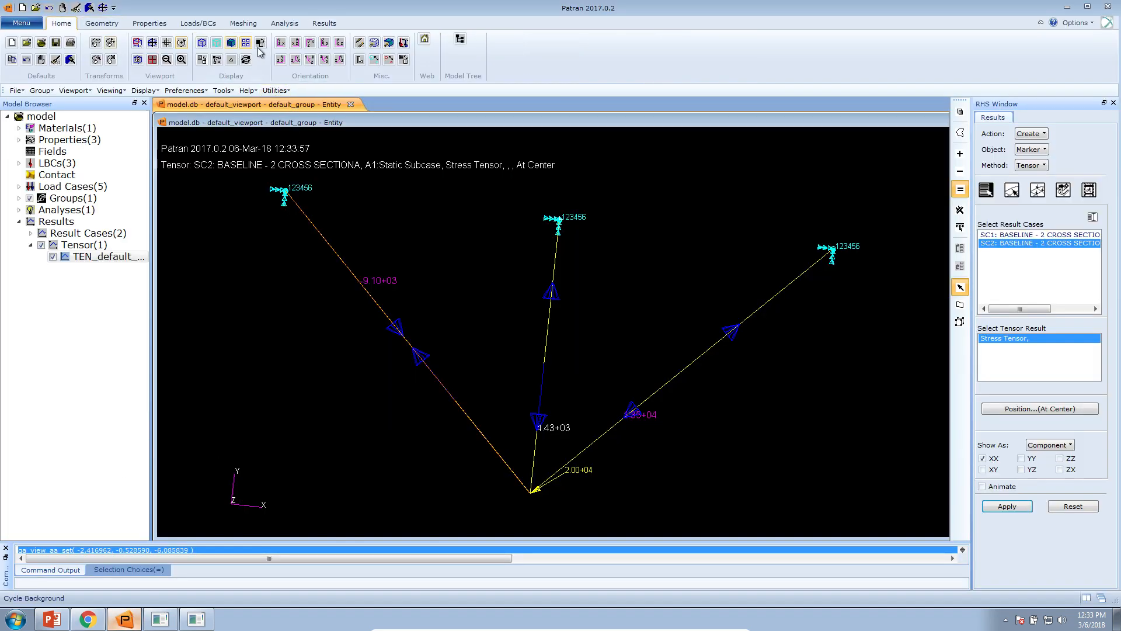
pyautogui.click(281, 43)
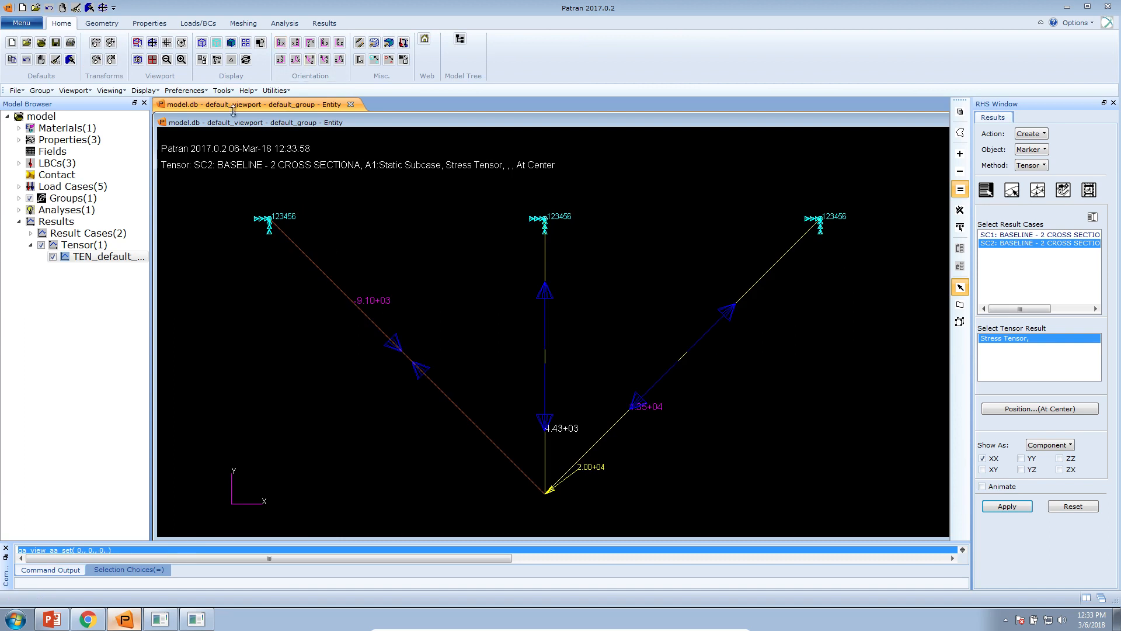
pyautogui.click(88, 7)
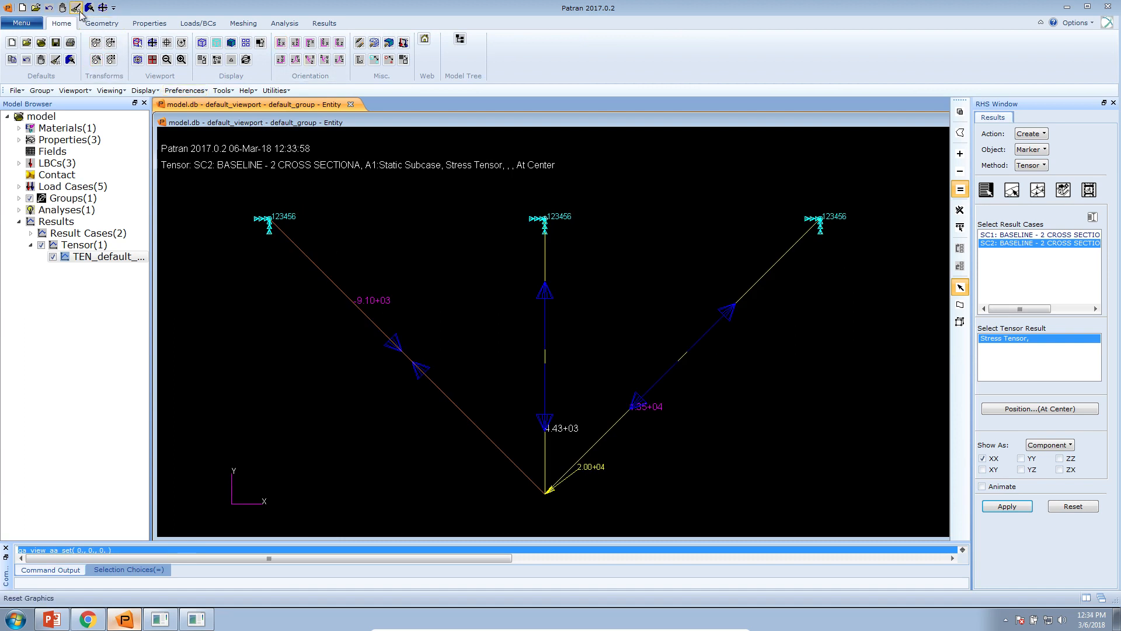
# Detach the existing dsoug1.op2 results file from the model.
pyautogui.click(284, 24)
pyautogui.click(470, 59)
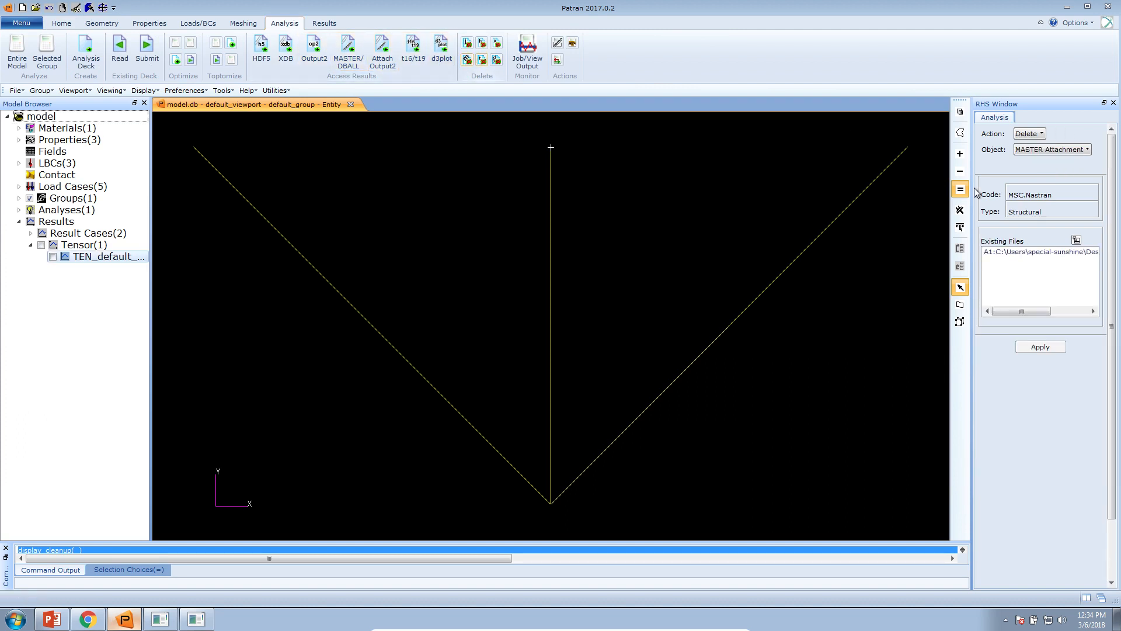
pyautogui.click(1040, 347)
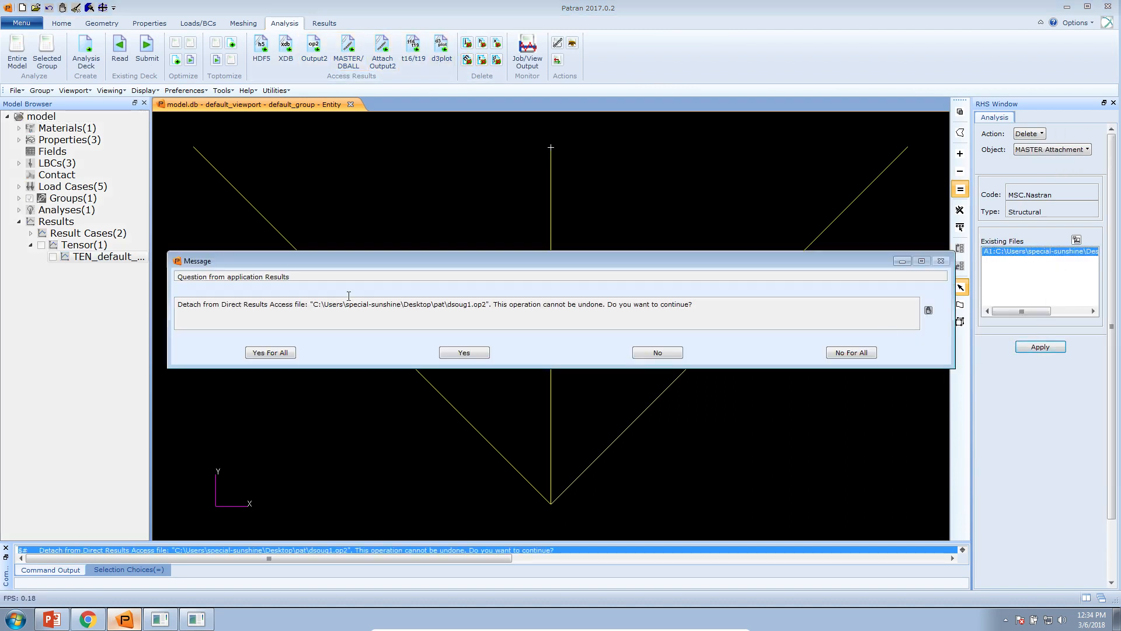
pyautogui.click(286, 351)
# Set up results access for Attach Output2 and locate model.op2 in the nastran_working_directory folder under Downloads.
pyautogui.click(382, 50)
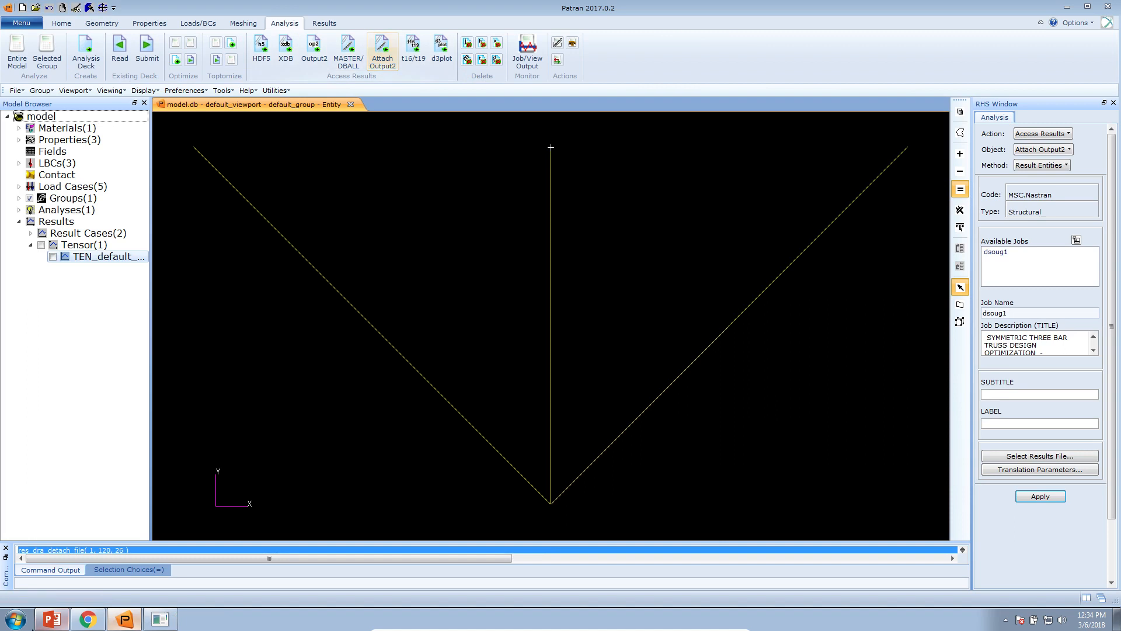
pyautogui.click(16, 619)
pyautogui.click(180, 436)
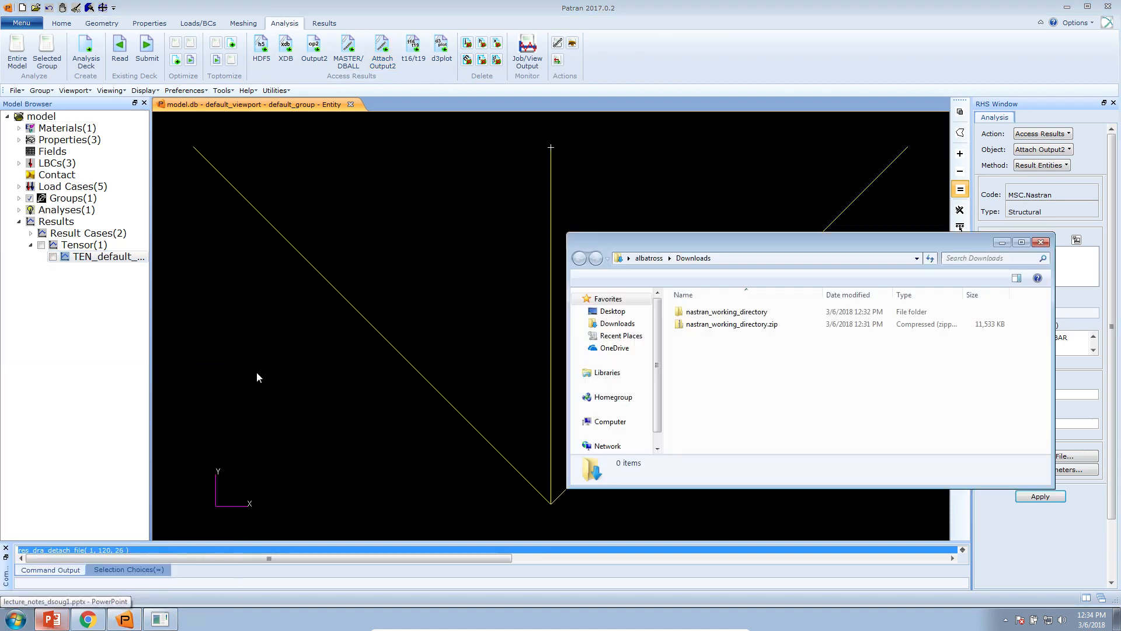
pyautogui.doubleClick(766, 316)
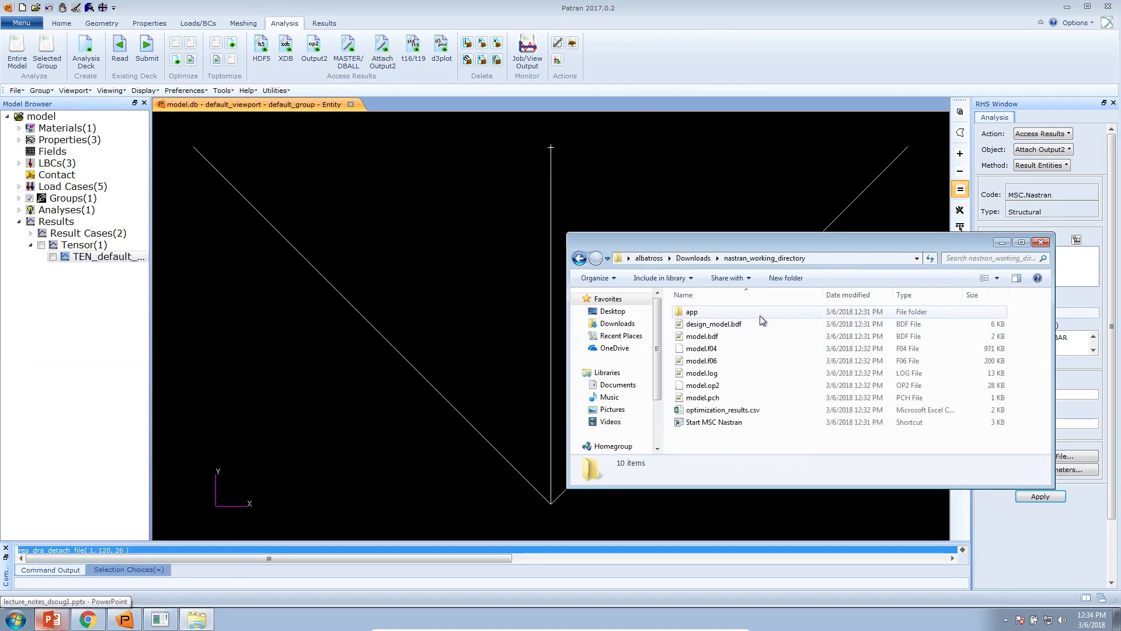
pyautogui.click(713, 397)
pyautogui.click(715, 386)
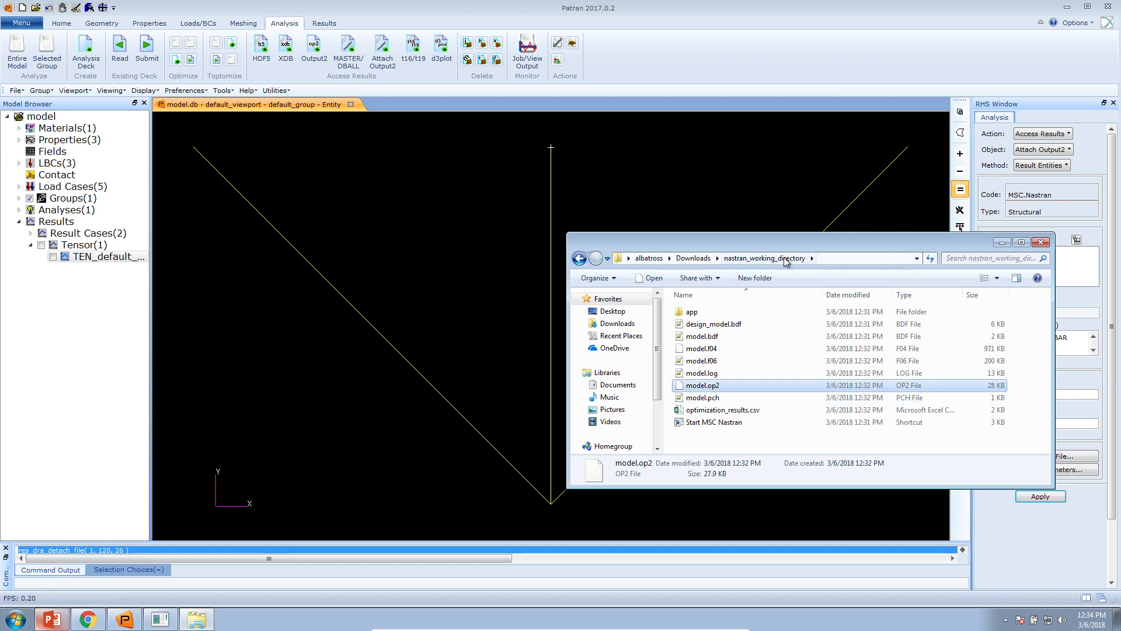
pyautogui.click(780, 219)
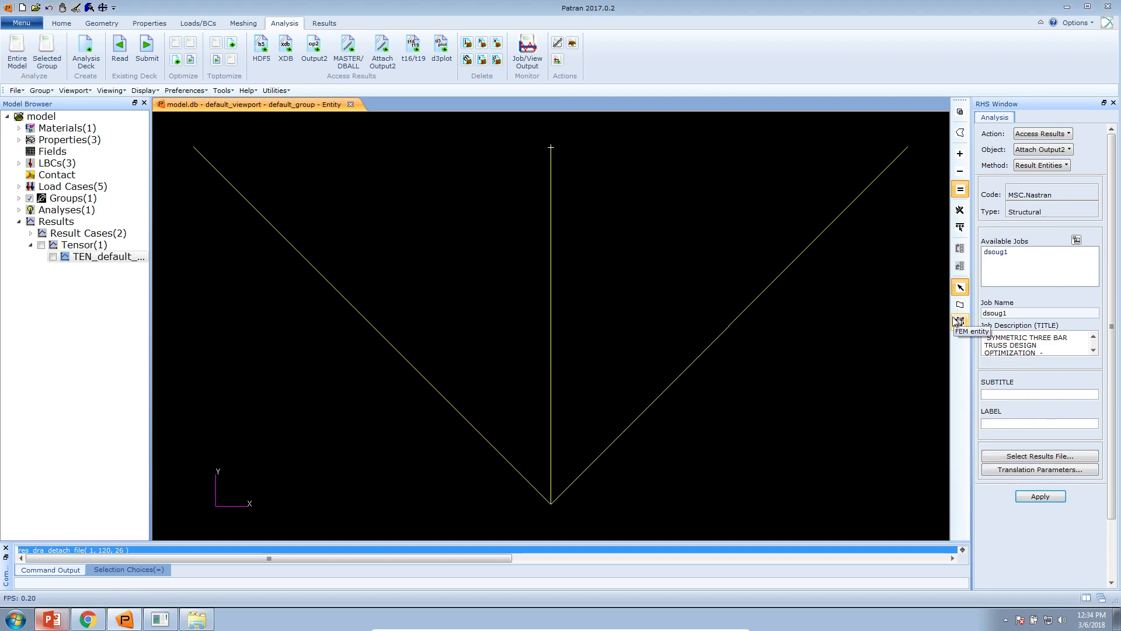
# Select model.op2 from Downloads/nastran_working_directory as the results file and attach its result entities.
pyautogui.click(1013, 456)
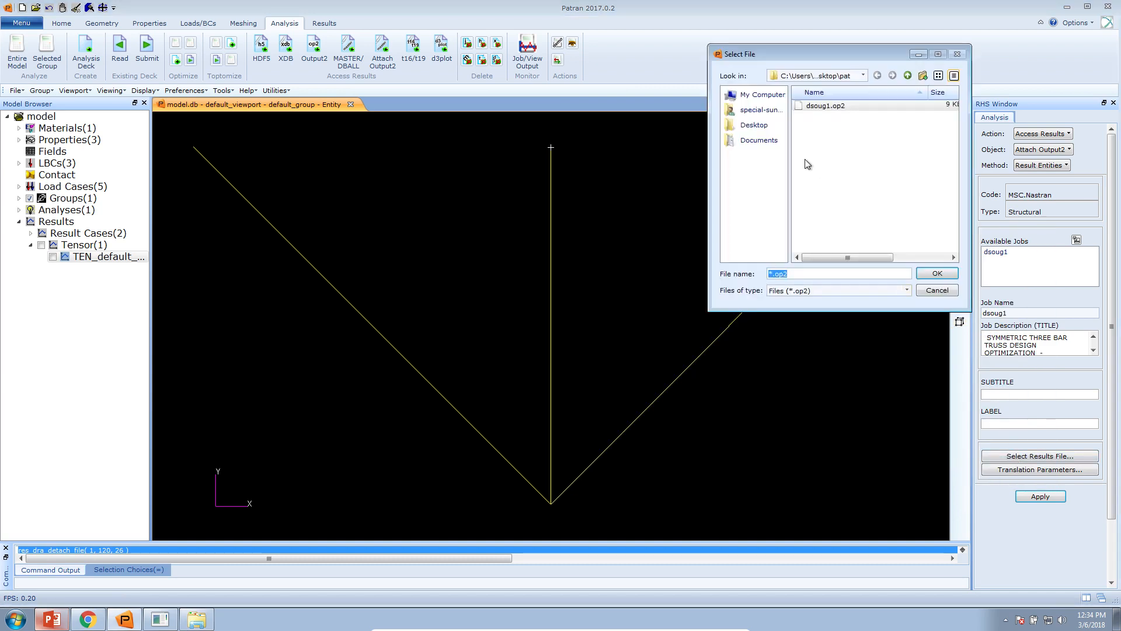
pyautogui.click(759, 110)
pyautogui.doubleClick(820, 138)
pyautogui.doubleClick(819, 108)
pyautogui.doubleClick(819, 117)
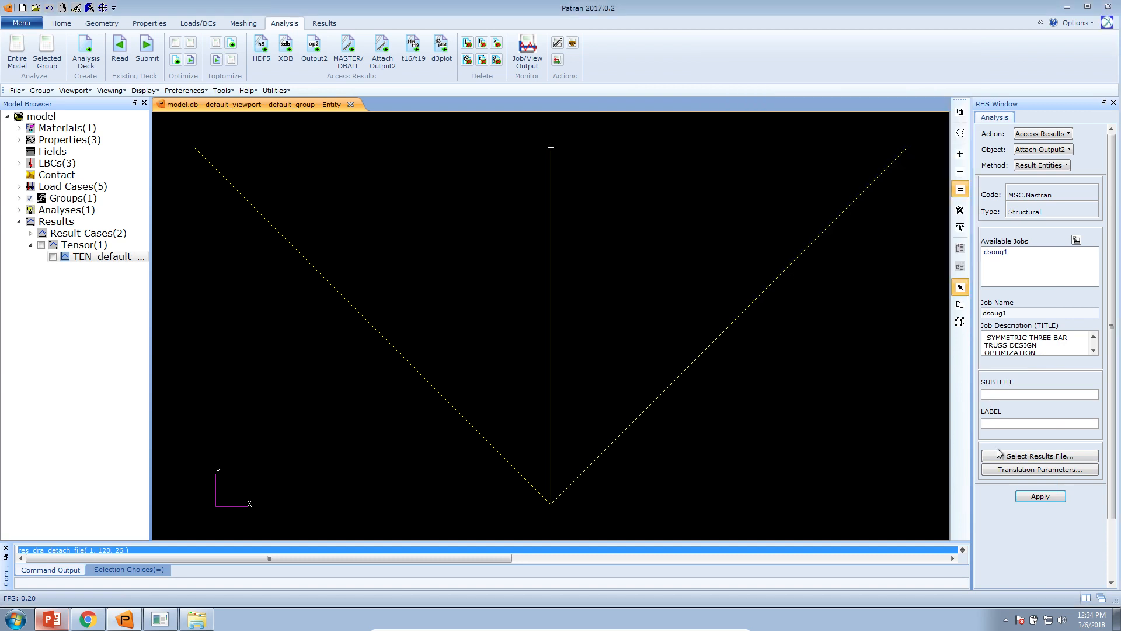
pyautogui.click(1028, 496)
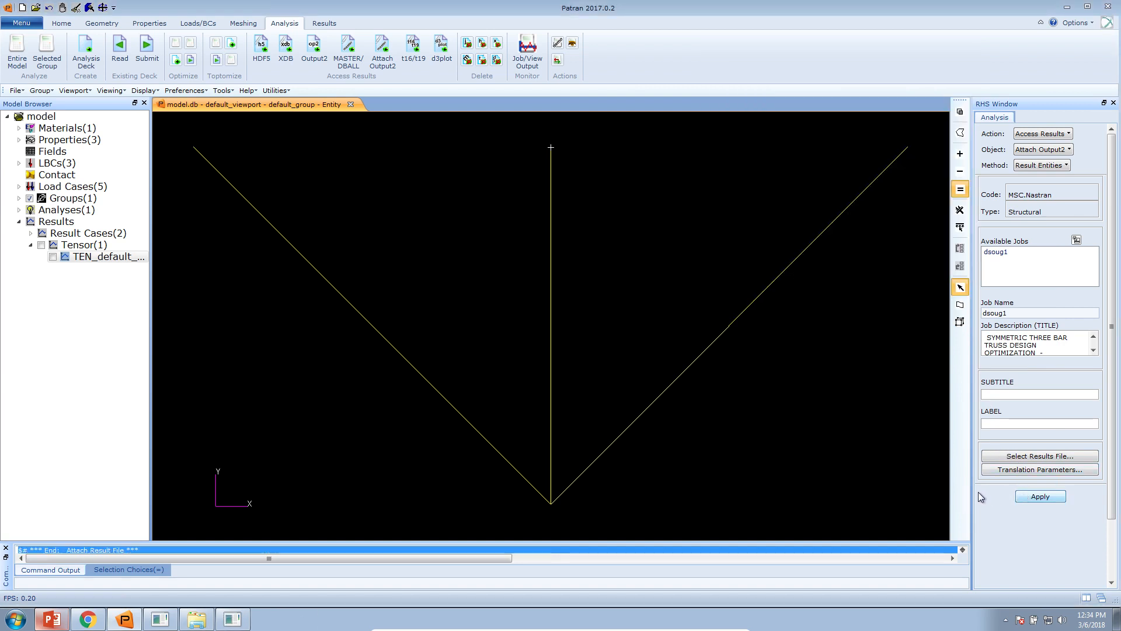
# Plot the XX stress tensor markers at element centers for result case SC1, design cycle D:0.
pyautogui.click(327, 24)
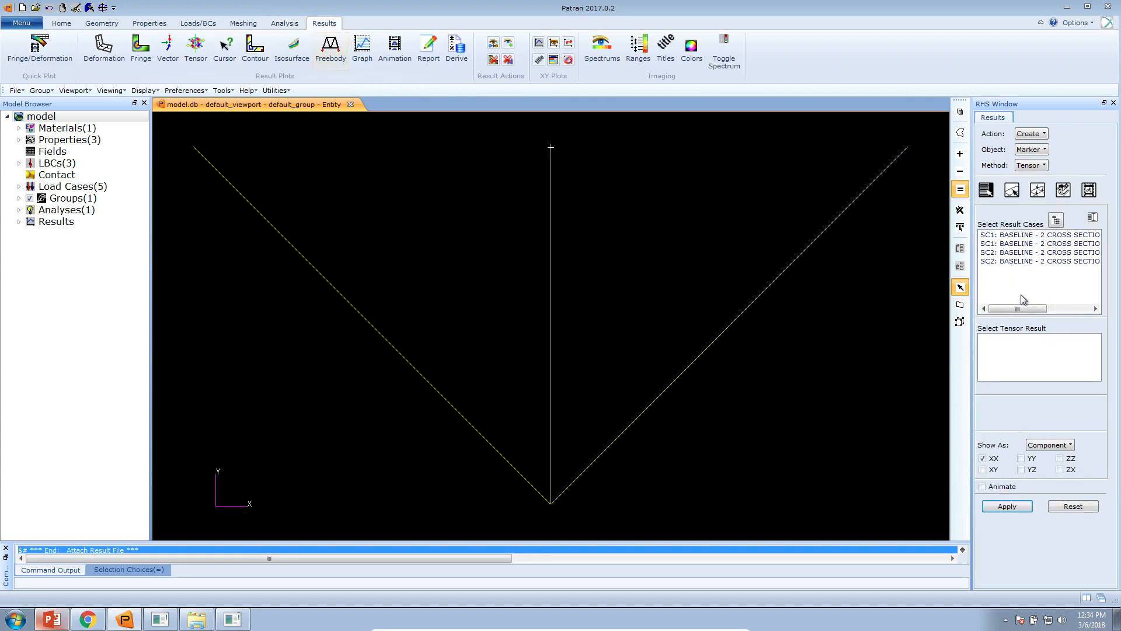
pyautogui.moveTo(1031, 308); pyautogui.dragTo(1075, 315)
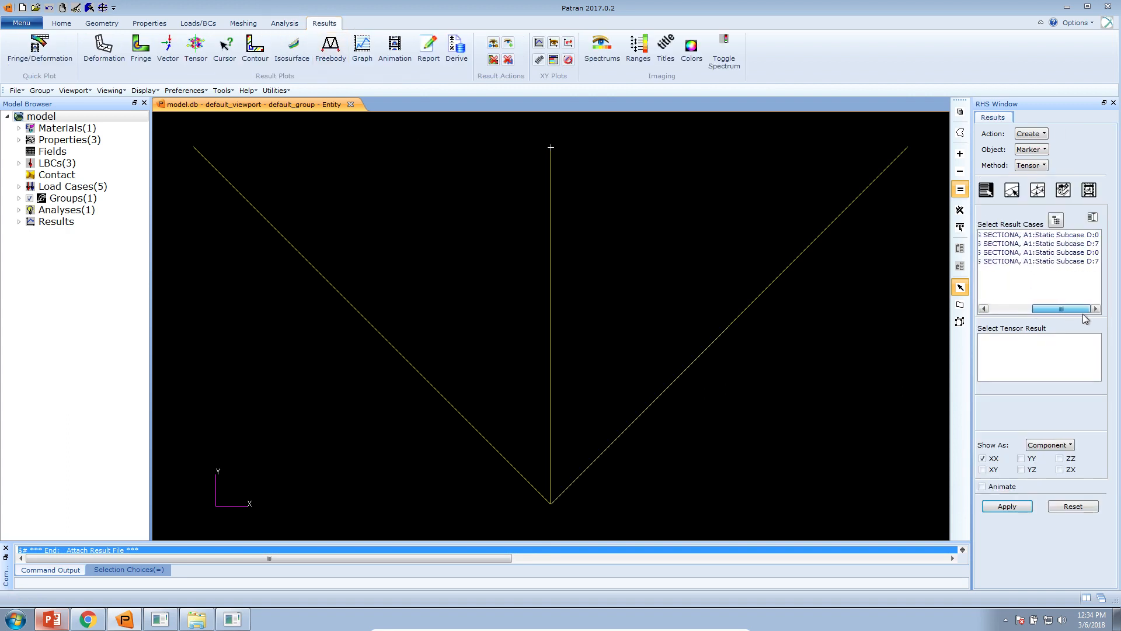
pyautogui.click(1076, 236)
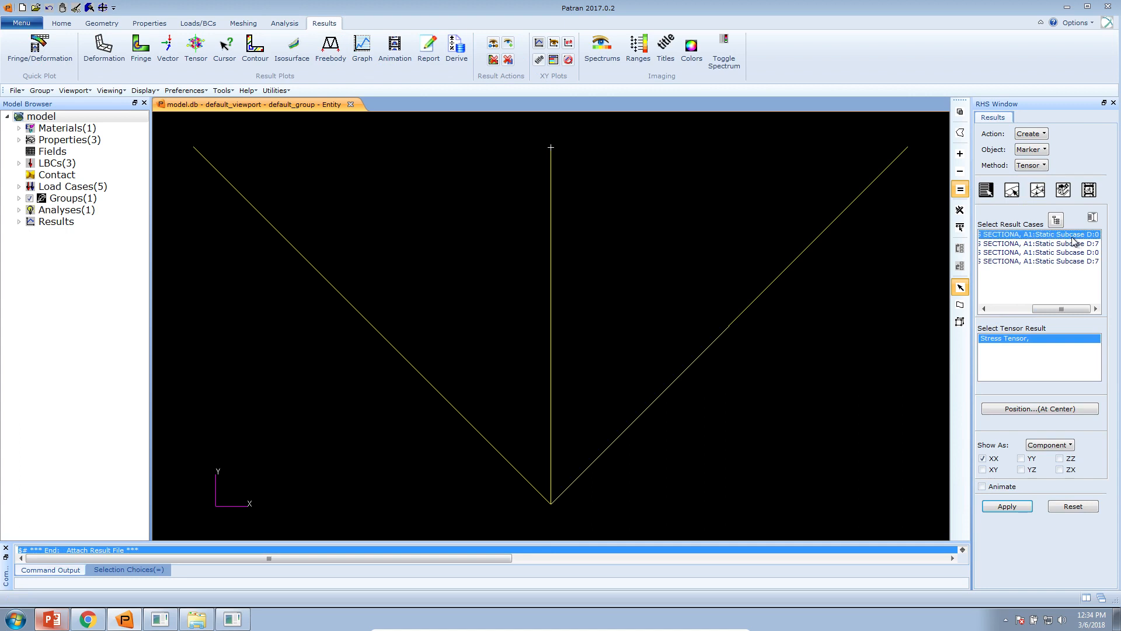
pyautogui.click(1022, 507)
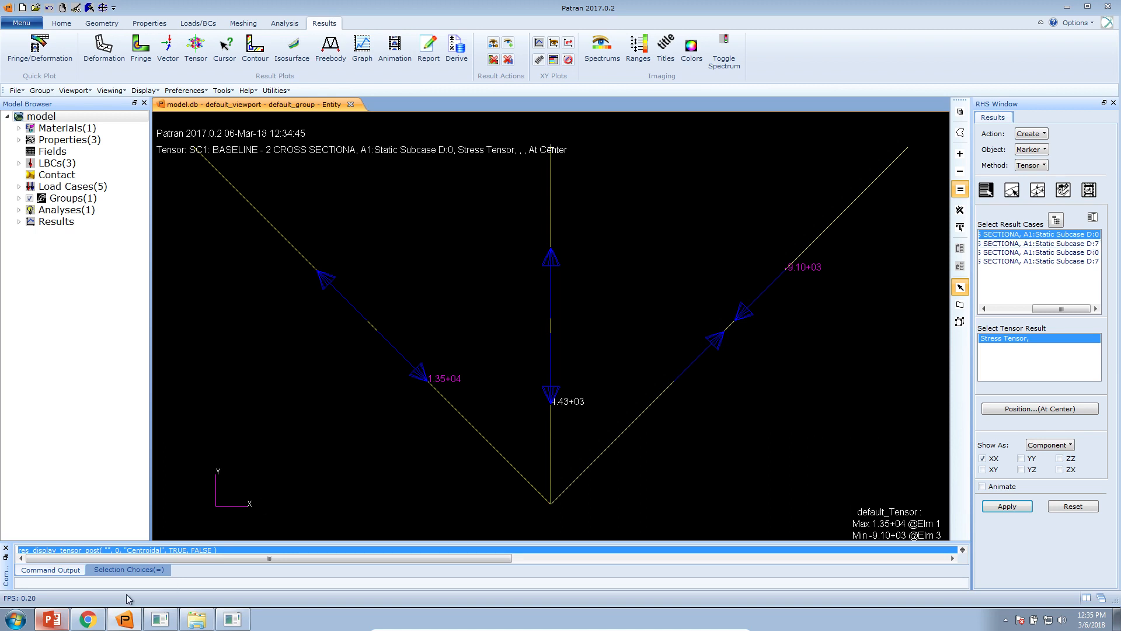
# Switch to the Local Optimization Results page in Chrome and read the objective value at design cycle 7.
pyautogui.click(88, 619)
pyautogui.moveTo(747, 307)
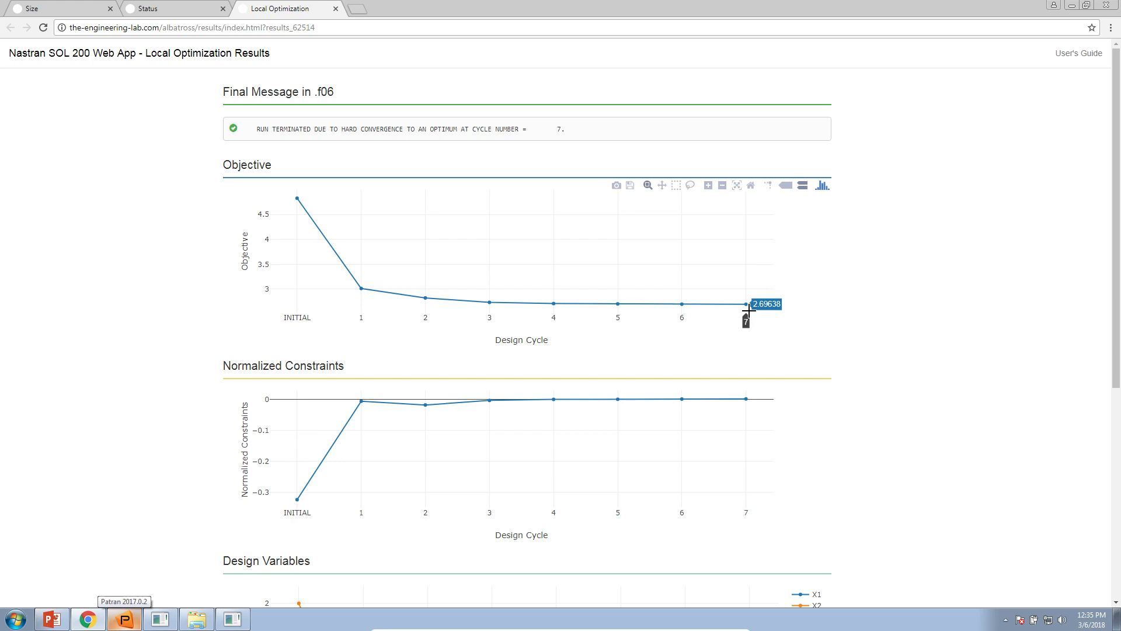
# Switch to Patran and plot the XX stress tensor markers for result case SC1, design cycle D:7.
pyautogui.click(125, 619)
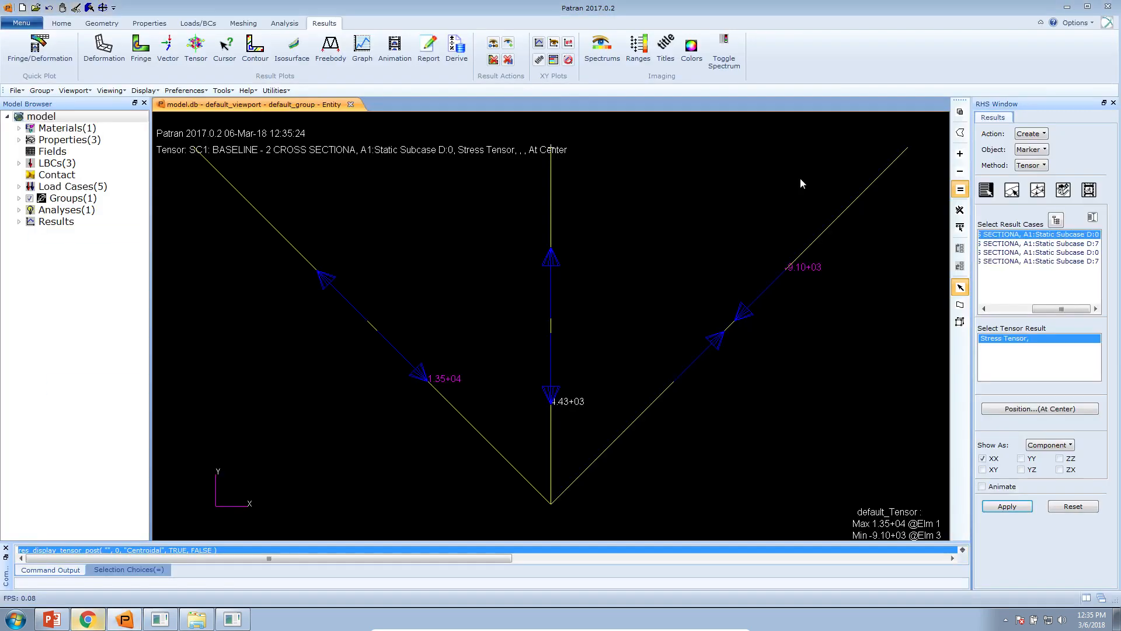
pyautogui.click(1003, 243)
pyautogui.click(1021, 512)
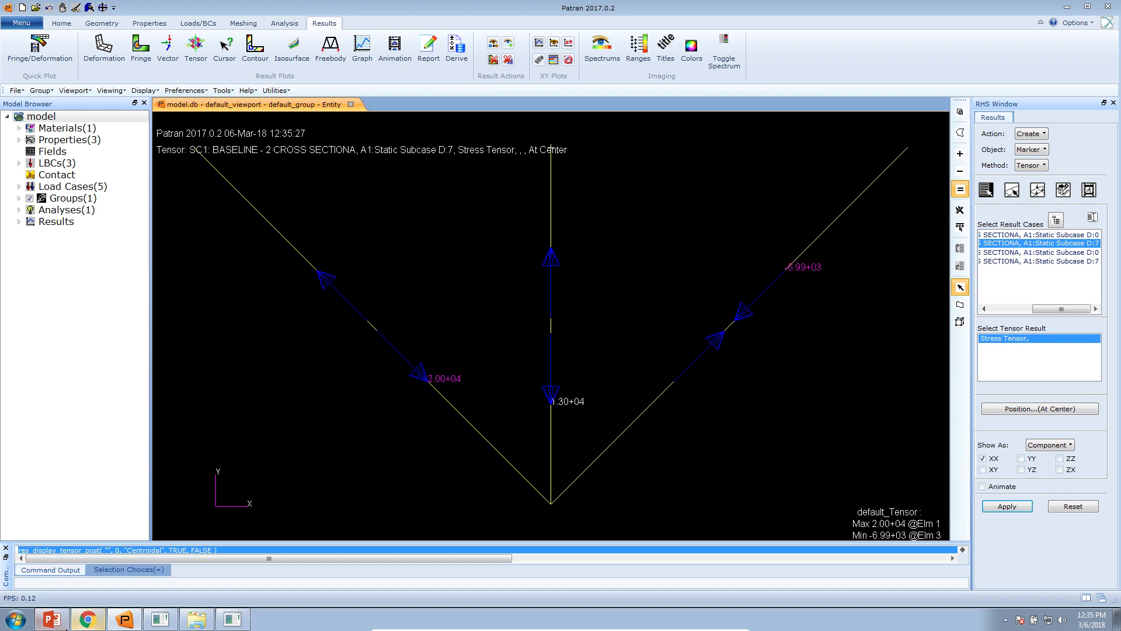
# Check the r1 stress limits on the Size page's constraints in Chrome and the Optimization Problem Statement slide in PowerPoint.
pyautogui.click(83, 622)
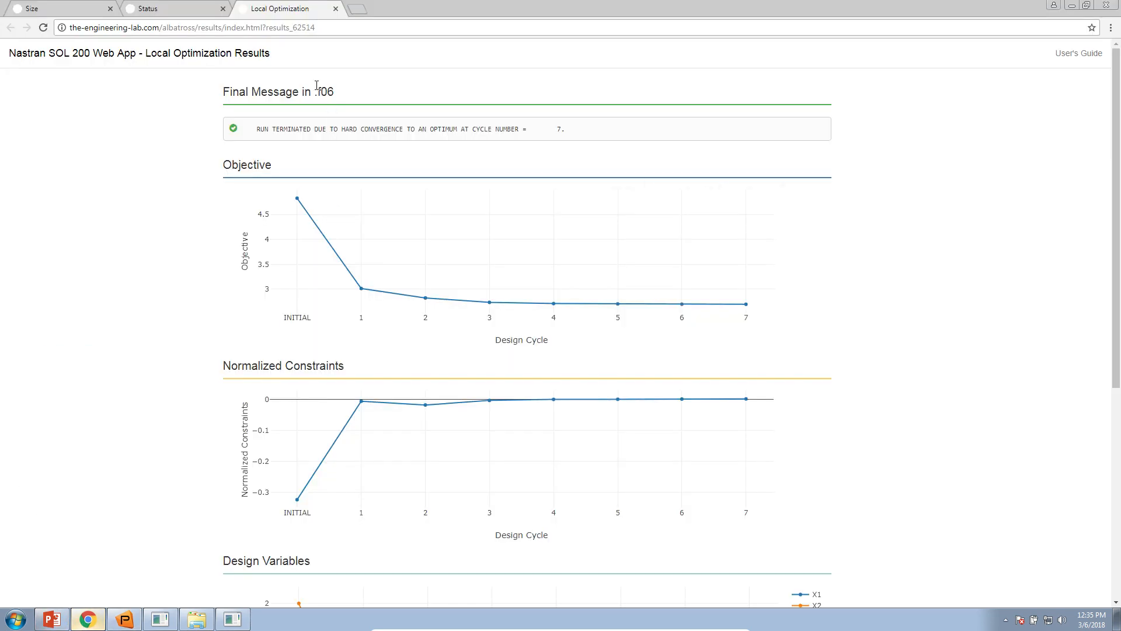
pyautogui.click(82, 12)
pyautogui.click(317, 56)
pyautogui.scroll(-3, 318, 350)
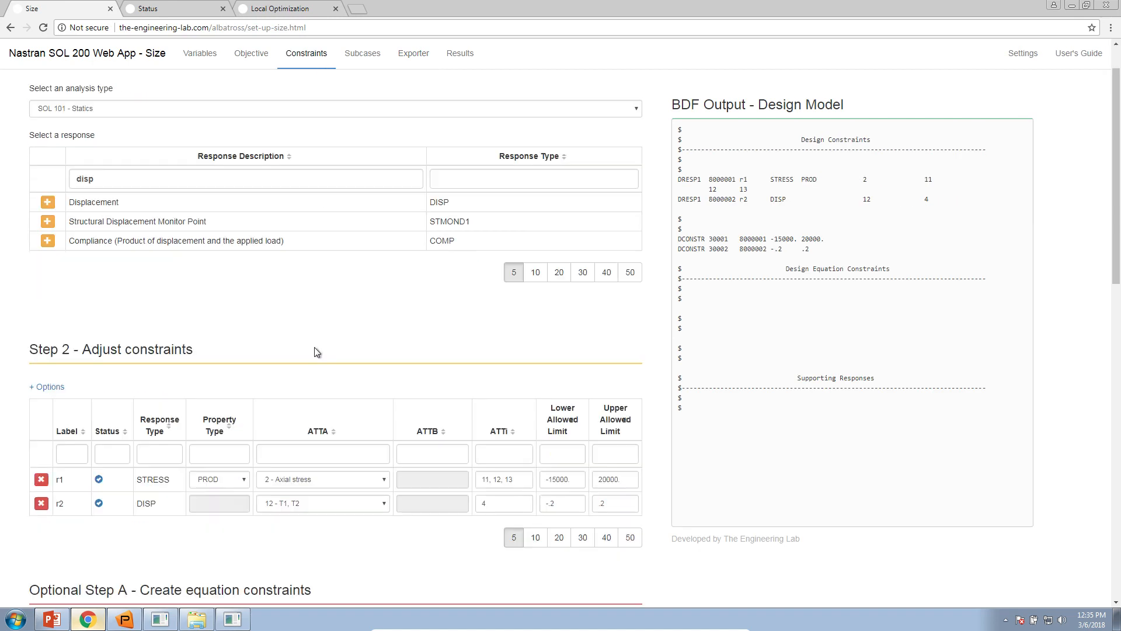
pyautogui.doubleClick(627, 355)
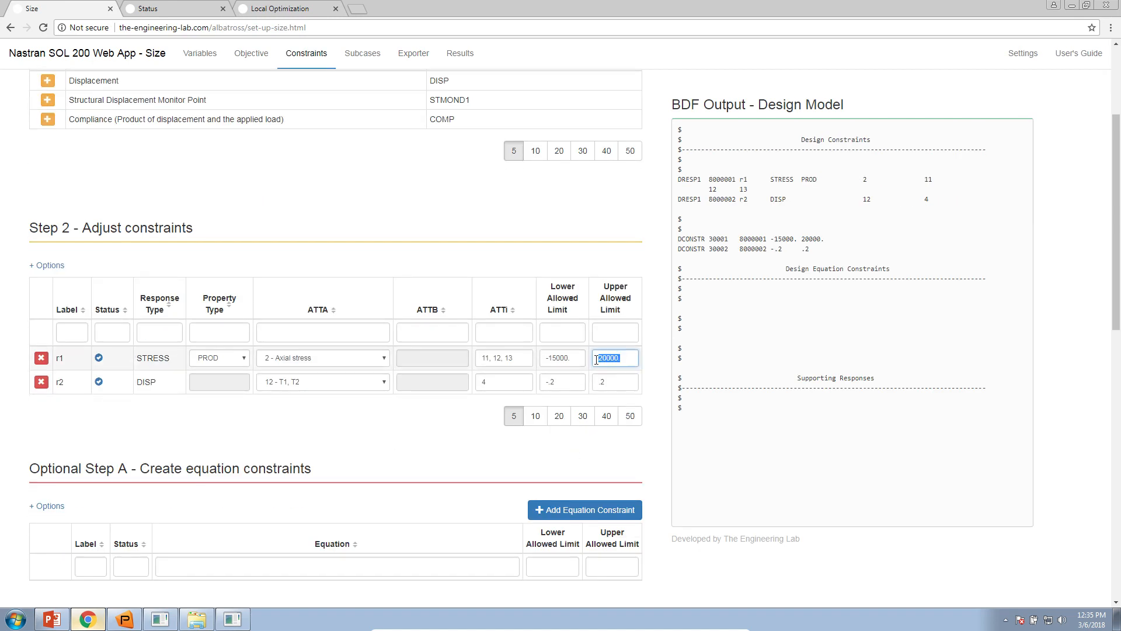
pyautogui.click(51, 618)
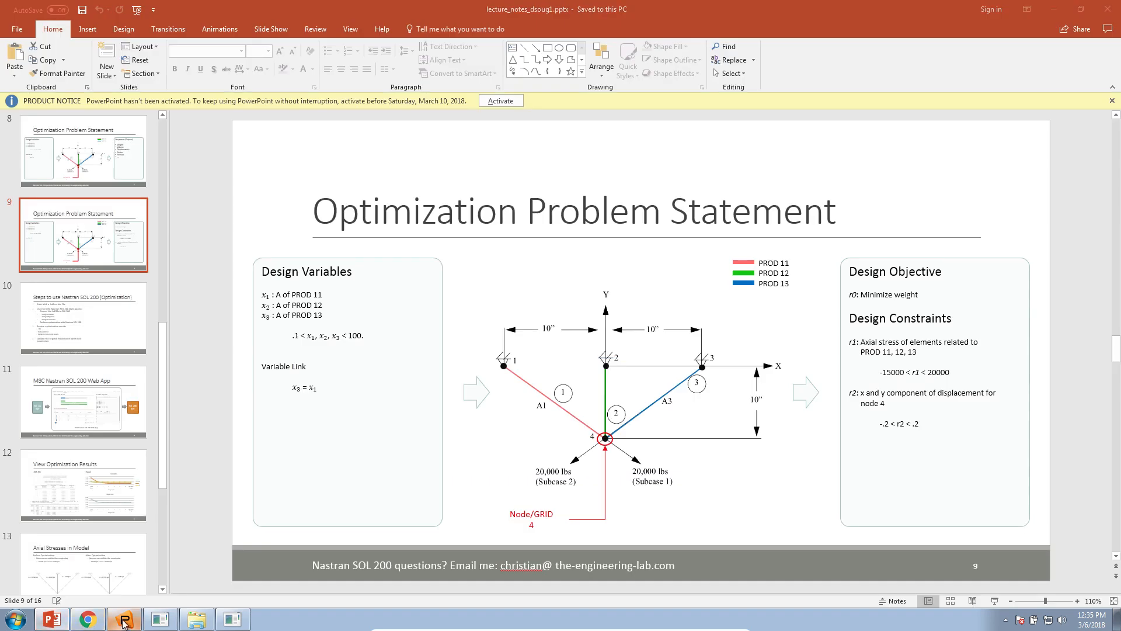
# Switch to Patran and plot the XX stress tensor markers for SC2 at design cycle D:0, followed by D:7.
pyautogui.click(124, 618)
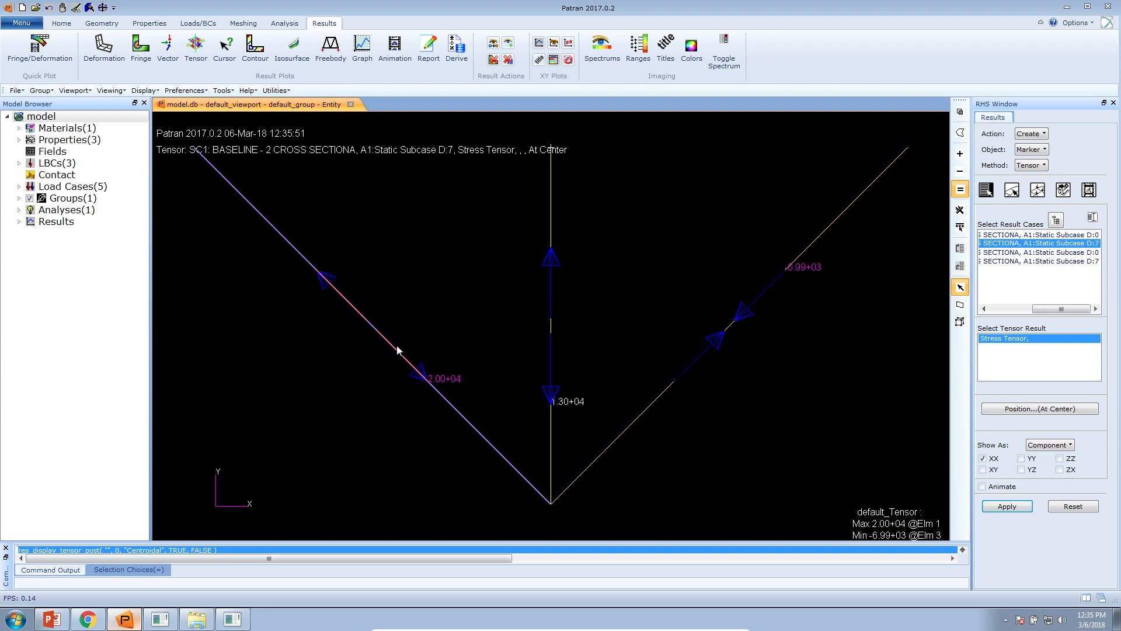
pyautogui.click(1080, 252)
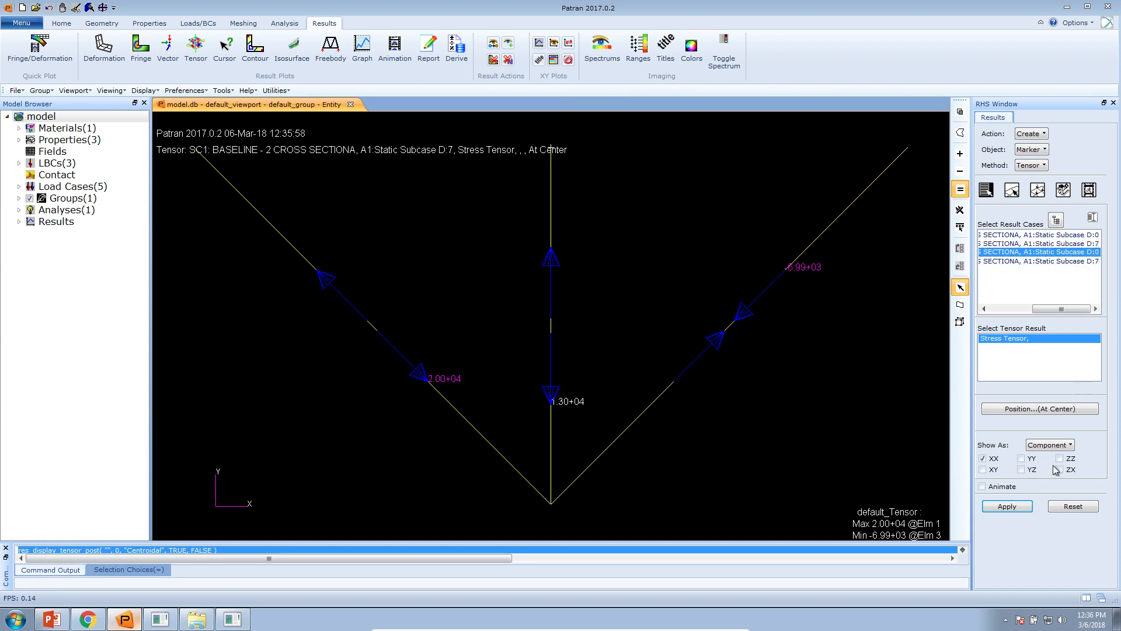
pyautogui.click(1022, 508)
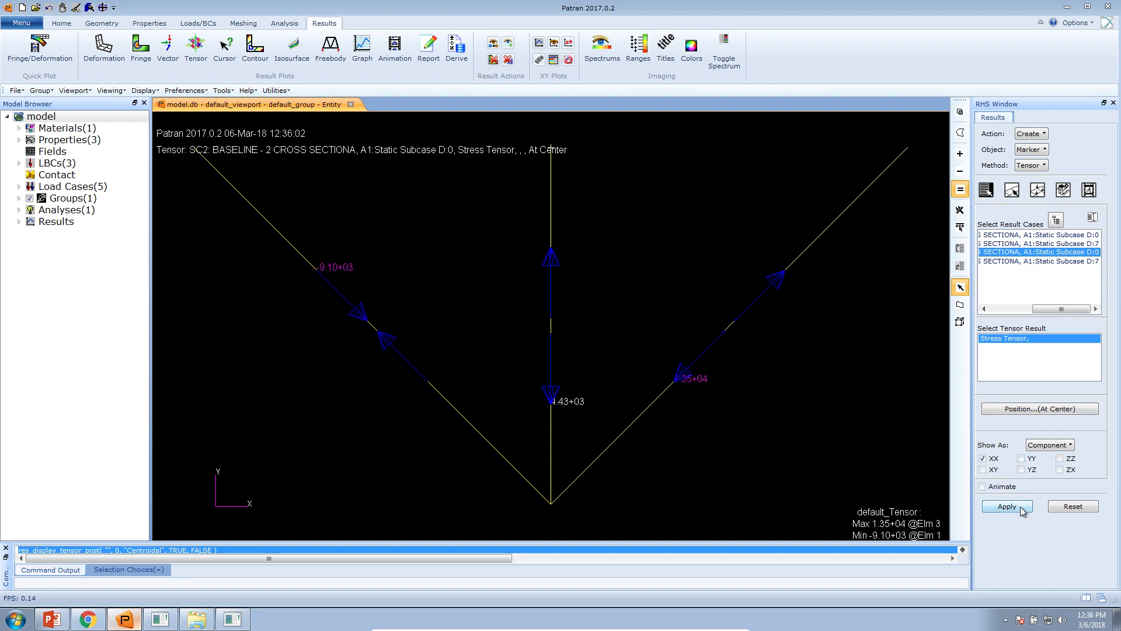
pyautogui.click(1068, 262)
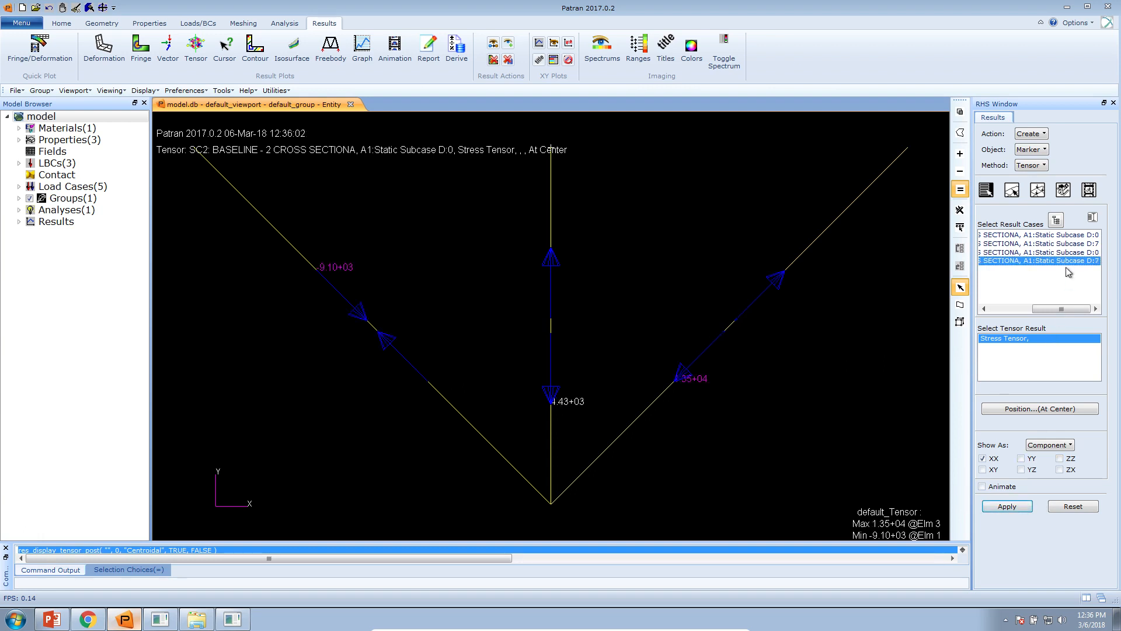
pyautogui.click(1023, 508)
# Switch to the Local Optimization Results page in Chrome and read the normalized constraint at the initial design.
pyautogui.click(88, 619)
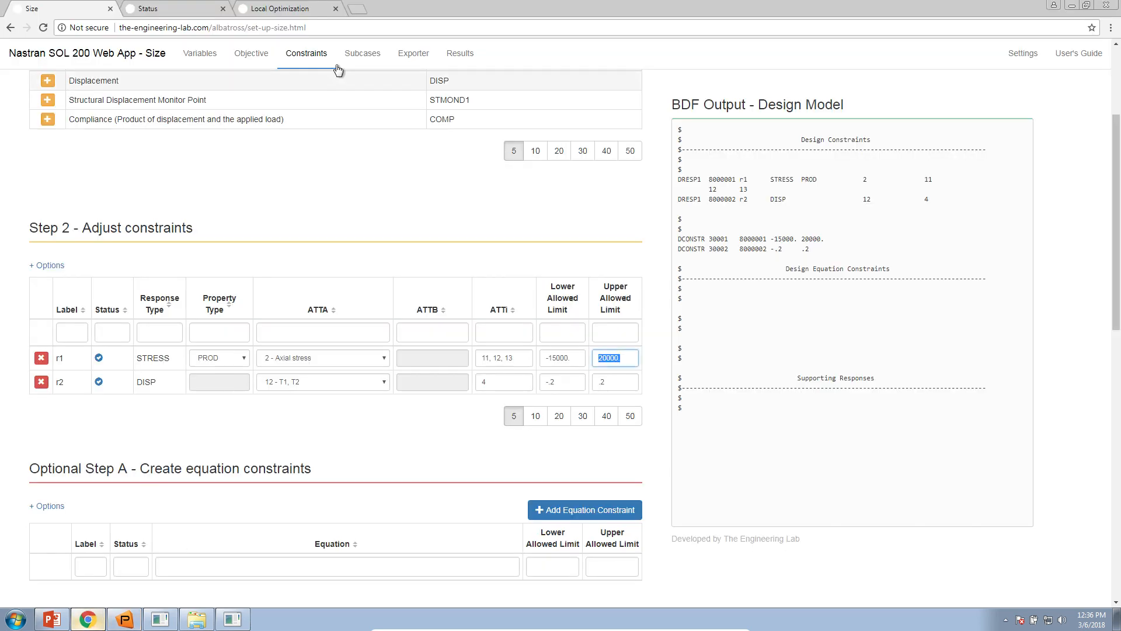
pyautogui.click(299, 9)
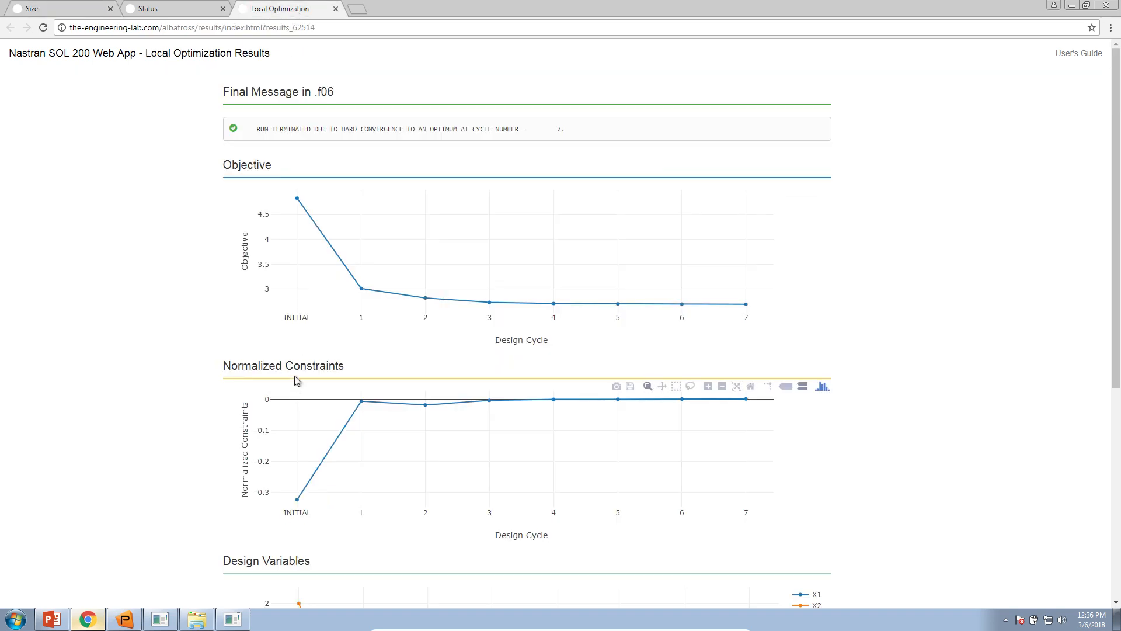
pyautogui.moveTo(296, 430)
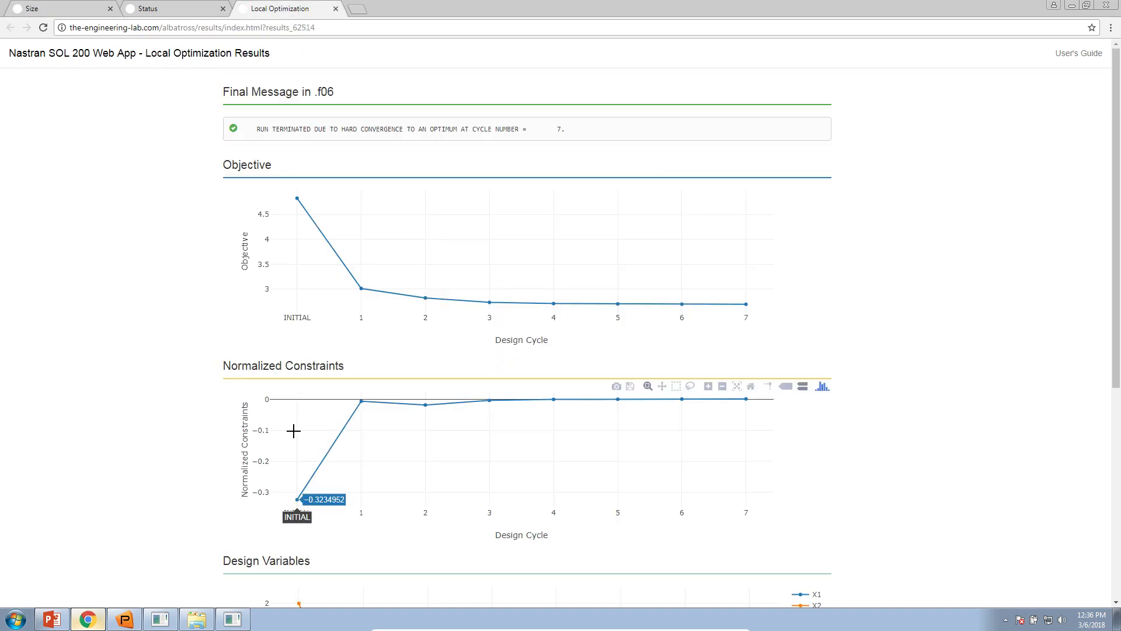
pyautogui.scroll(-1, 295, 432)
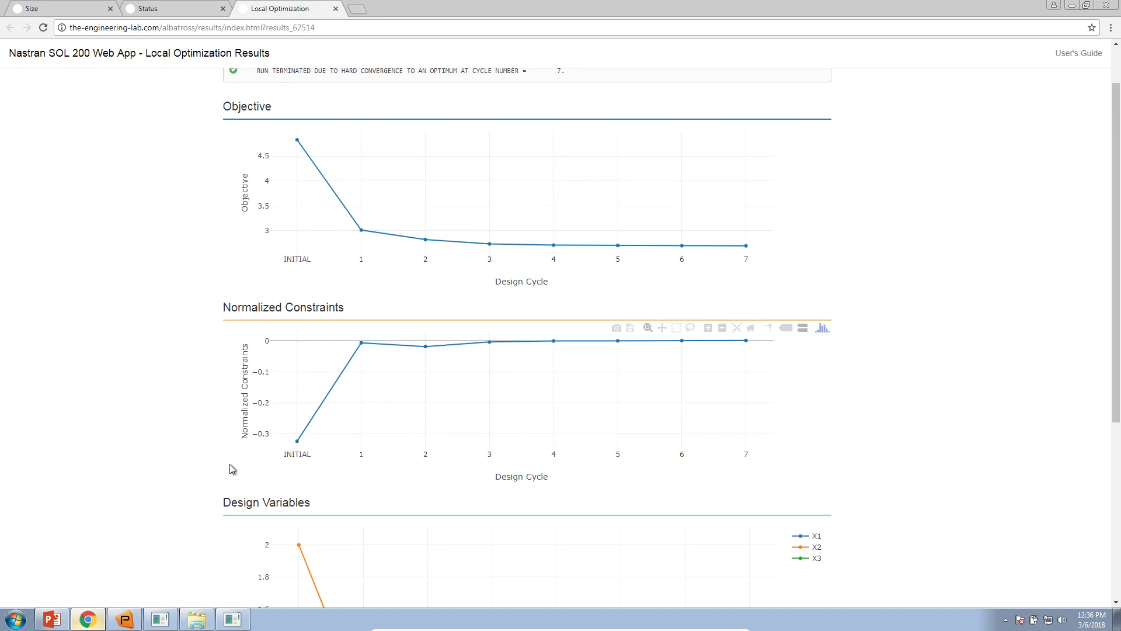
pyautogui.click(92, 623)
pyautogui.click(92, 624)
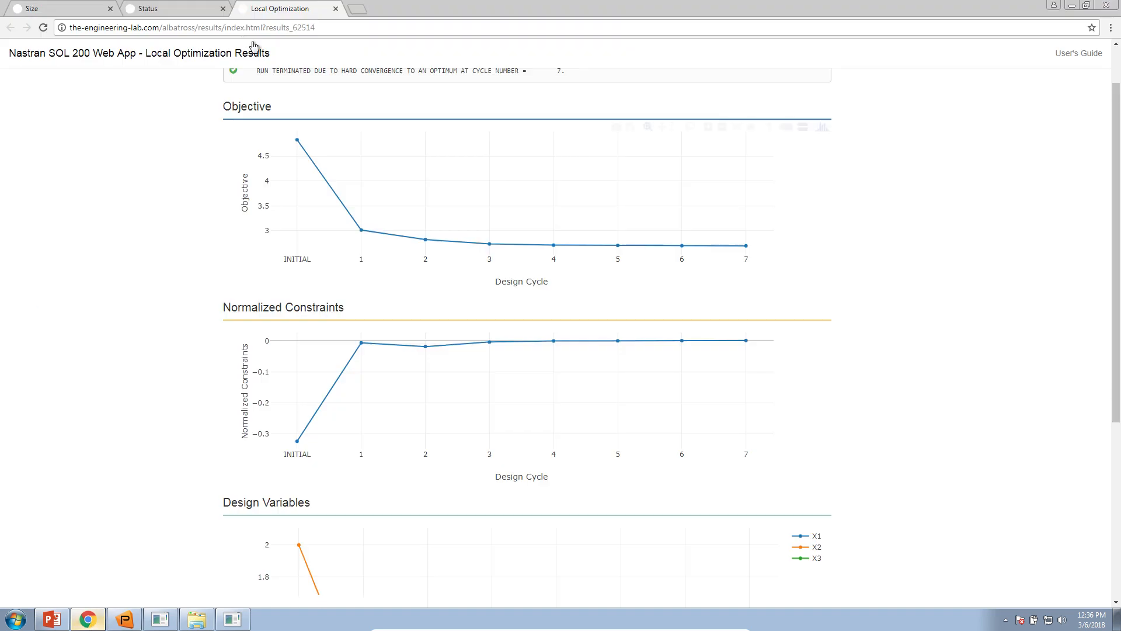
# Compare the r1 stress limits and the Patran SC2 stress plot with the normalized constraint history on the Local Optimization page.
pyautogui.click(56, 10)
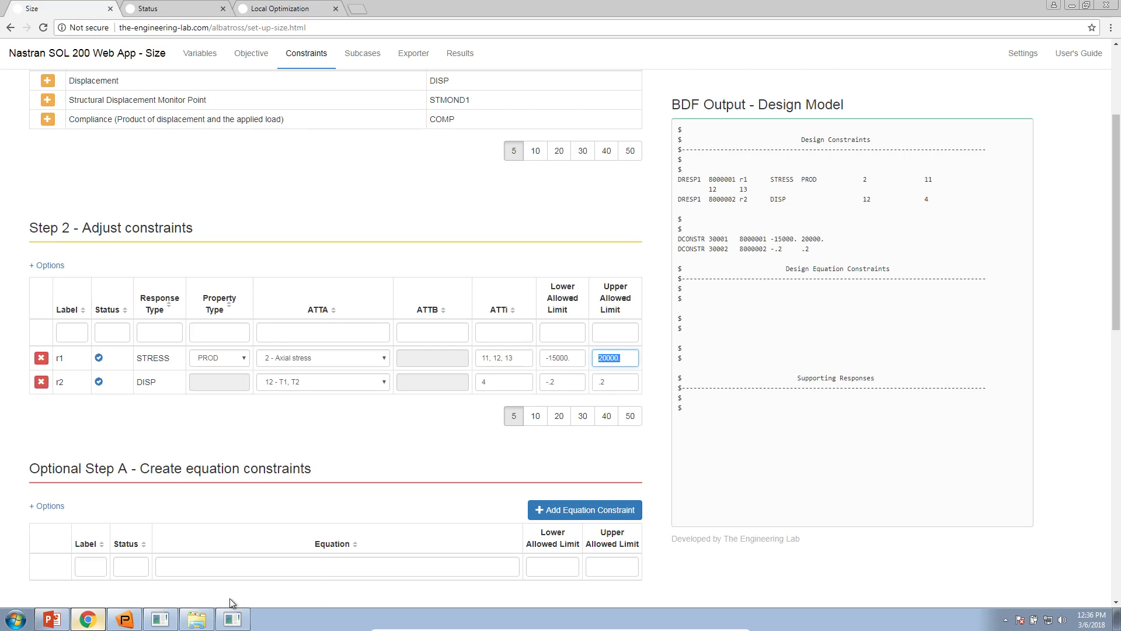
pyautogui.click(125, 619)
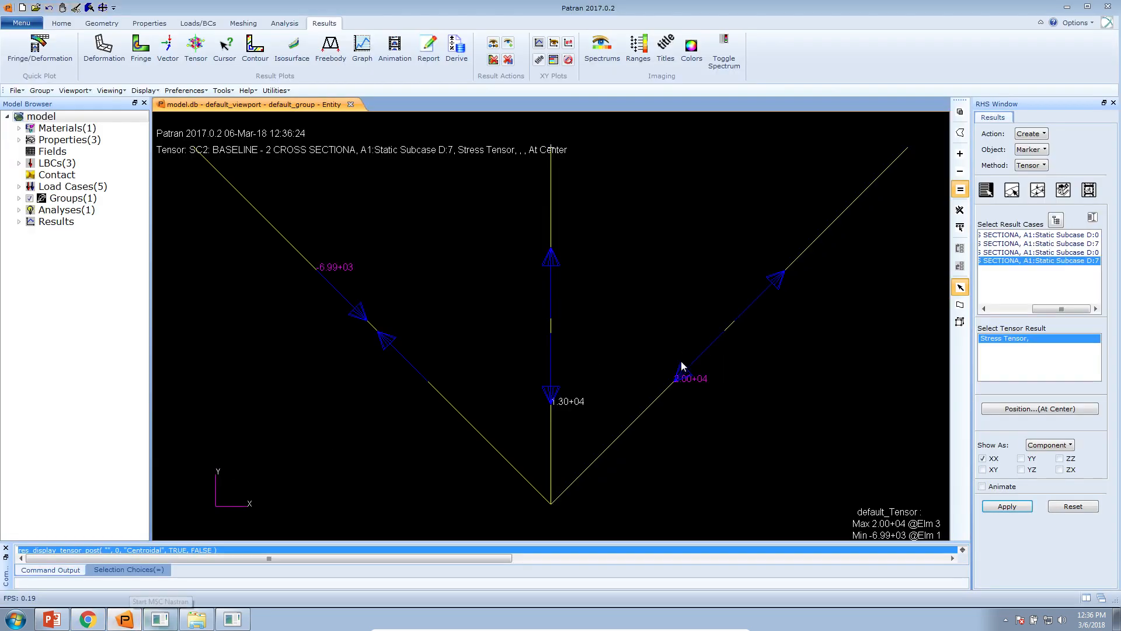
pyautogui.click(86, 623)
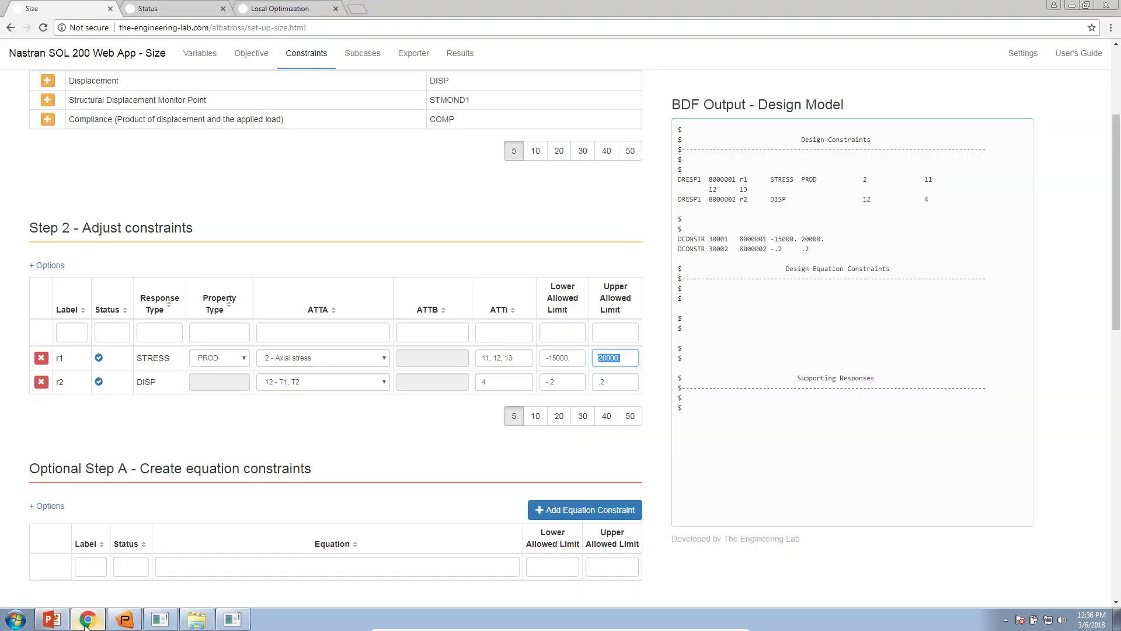
pyautogui.click(273, 8)
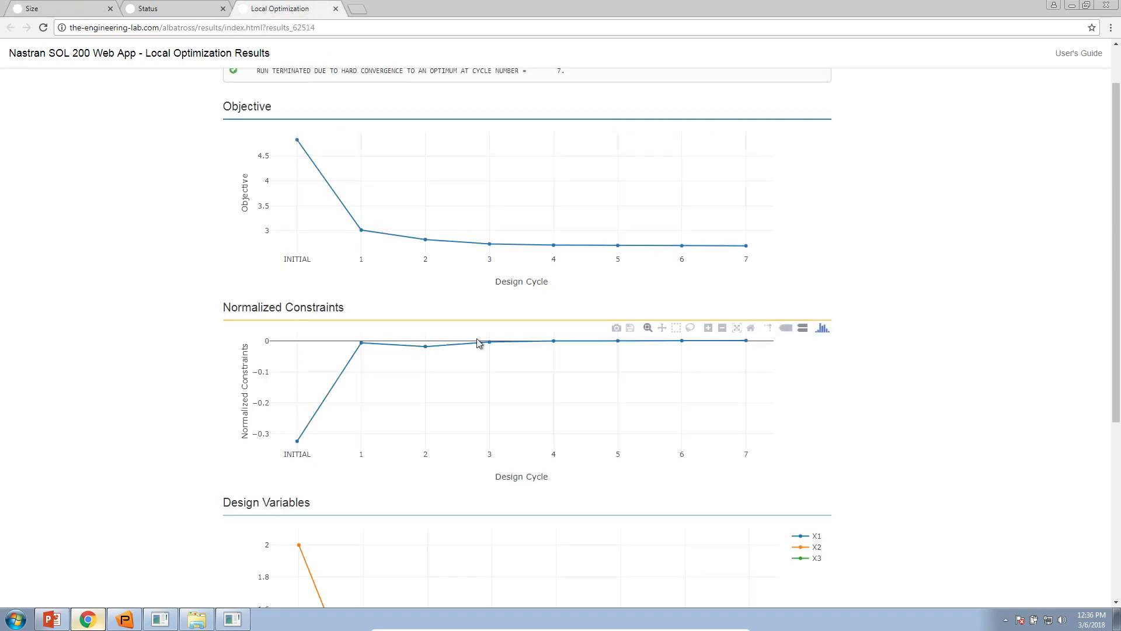
pyautogui.moveTo(548, 352)
pyautogui.moveTo(297, 438)
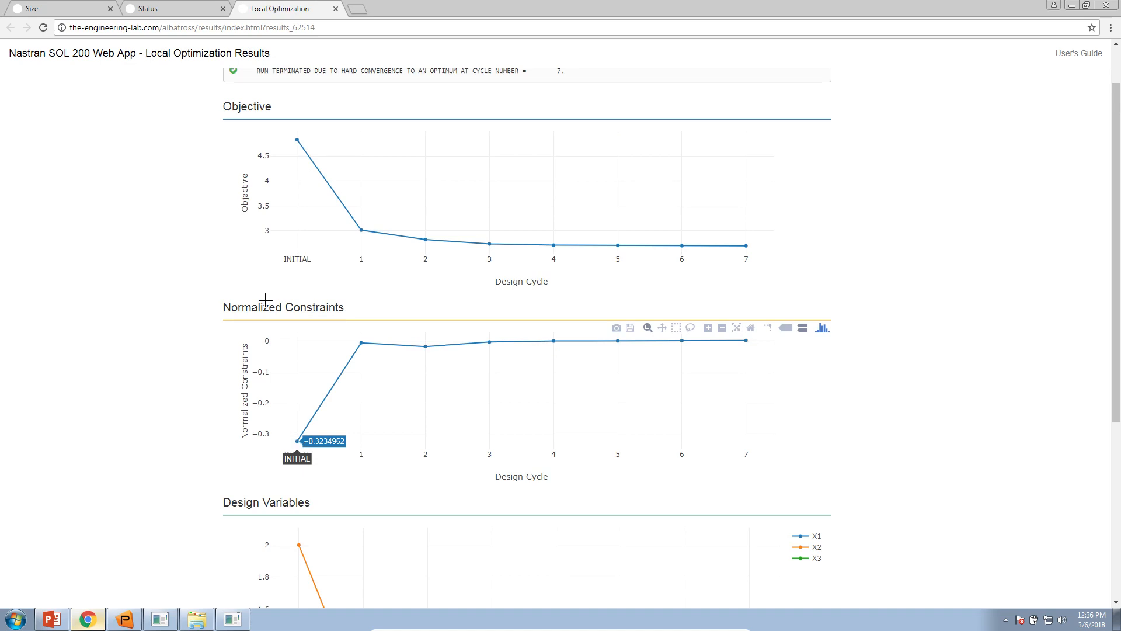
# Open the Responses (.f06) results app, upload model.f06 from Downloads/nastran_working_directory, and move its browser tab to the end.
pyautogui.click(76, 8)
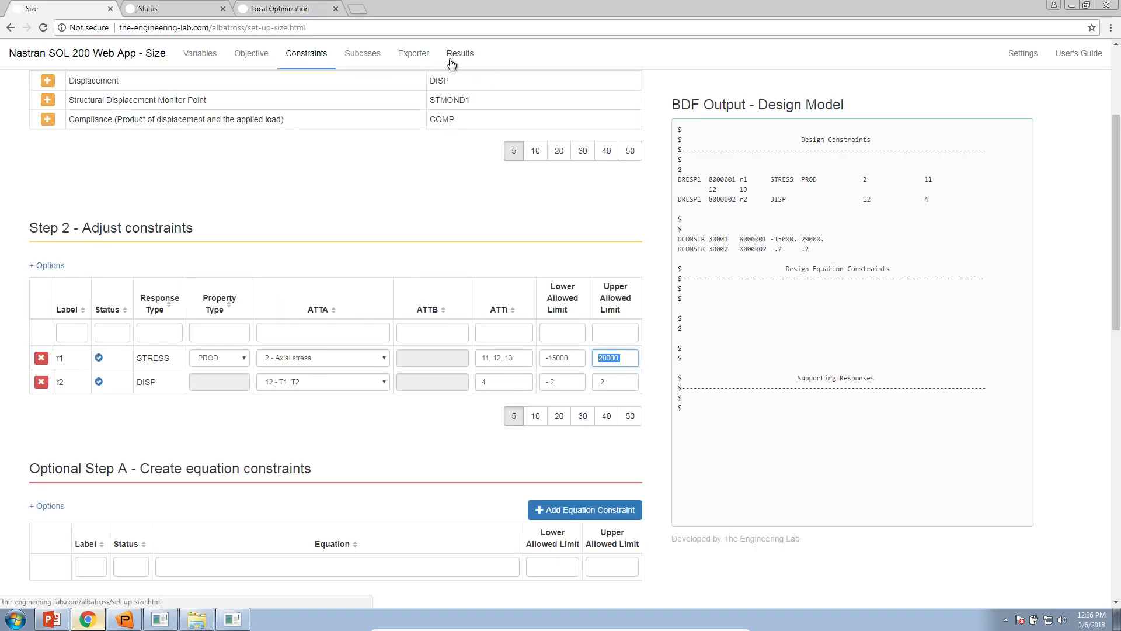
pyautogui.click(453, 58)
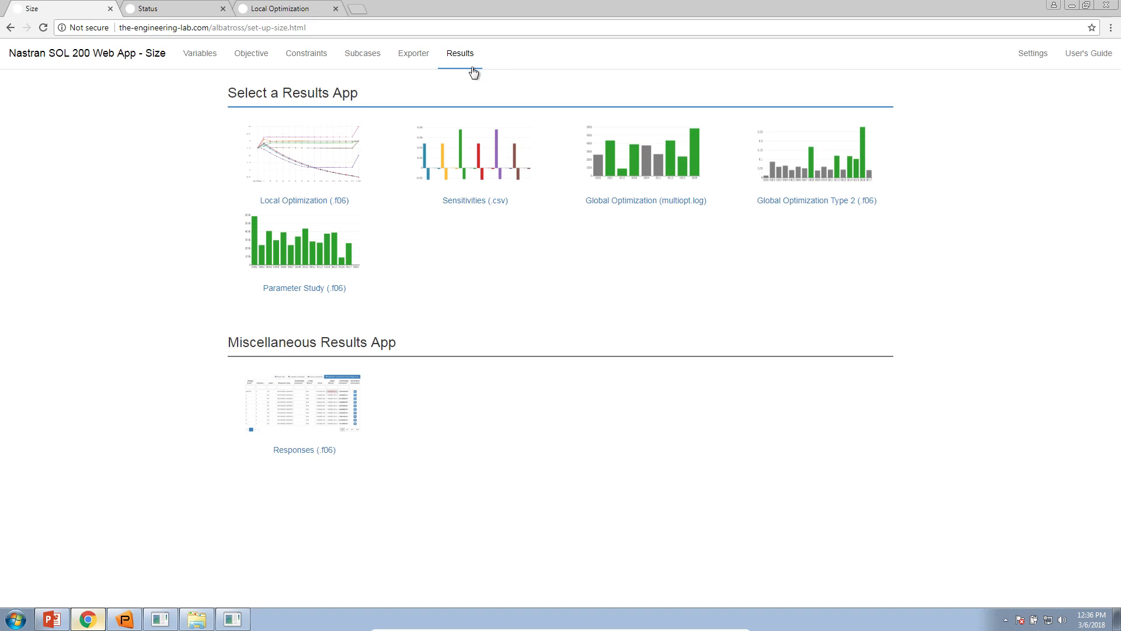
pyautogui.click(297, 425)
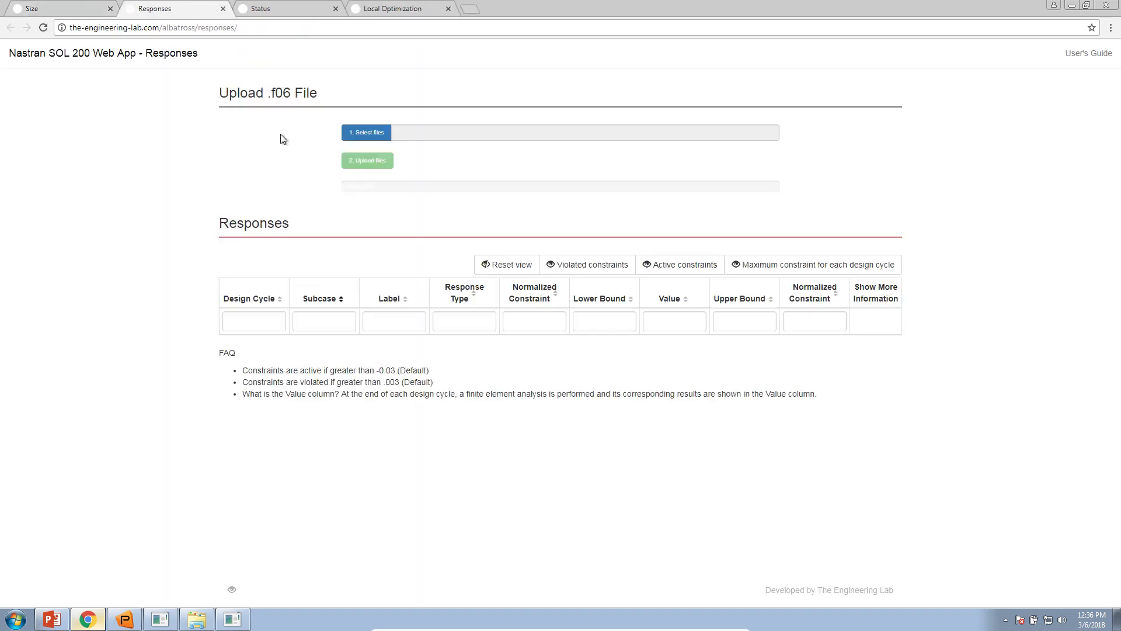
pyautogui.click(374, 133)
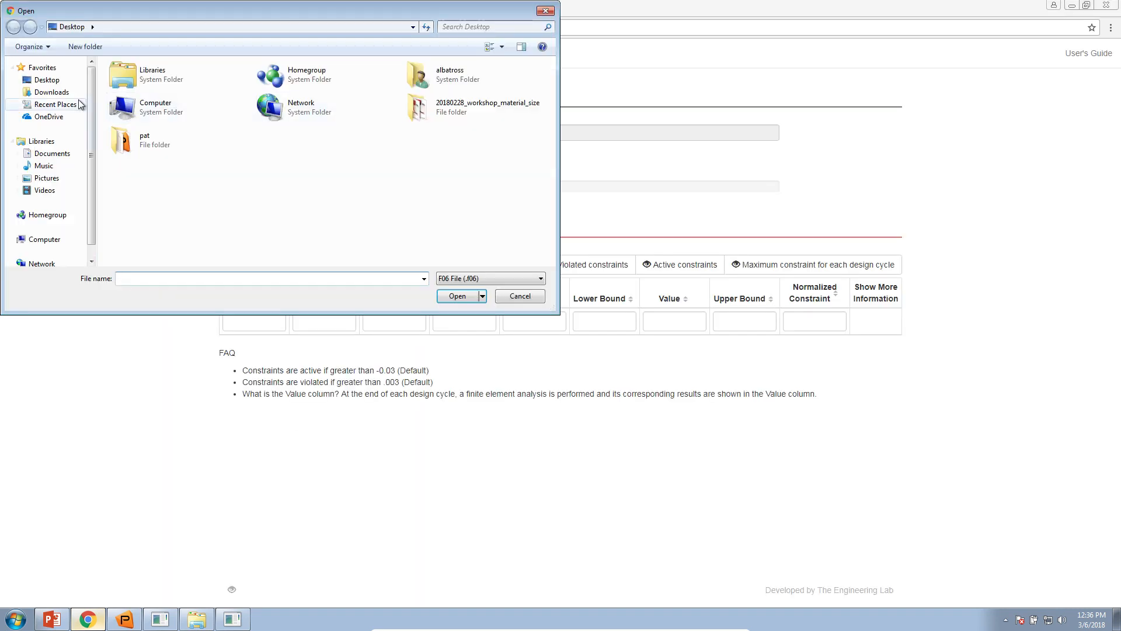
pyautogui.click(51, 92)
pyautogui.doubleClick(165, 83)
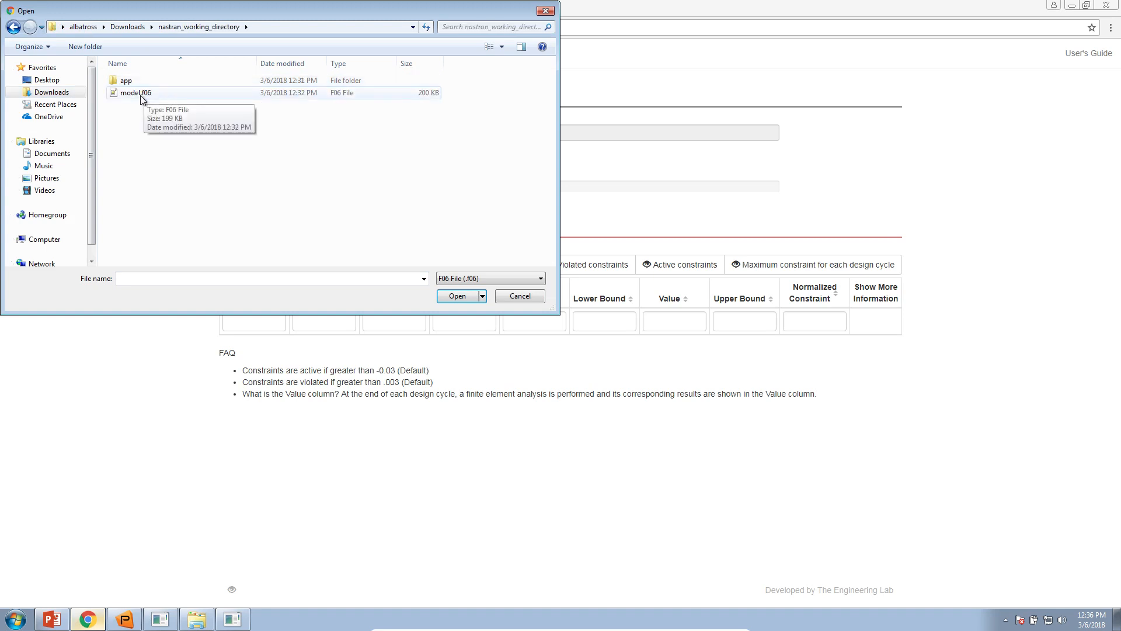
pyautogui.doubleClick(140, 93)
pyautogui.click(376, 163)
pyautogui.moveTo(187, 13); pyautogui.dragTo(412, 11)
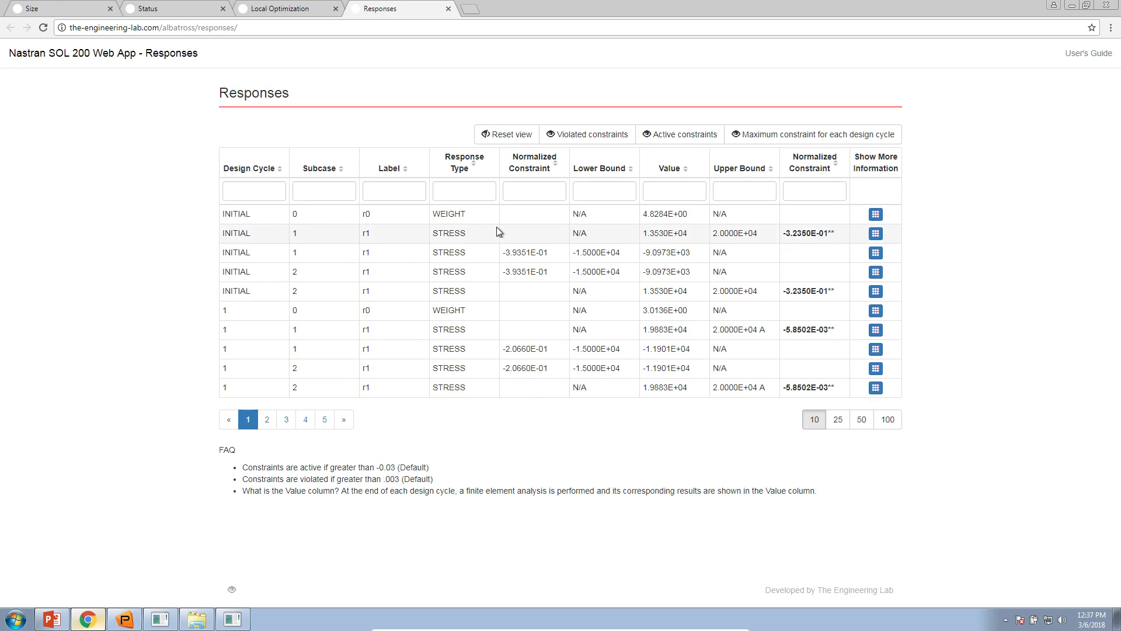
# Return to the Size page's constraints and inspect property IDs 11, 12 and 13 assigned to axial stress constraint r1.
pyautogui.click(88, 10)
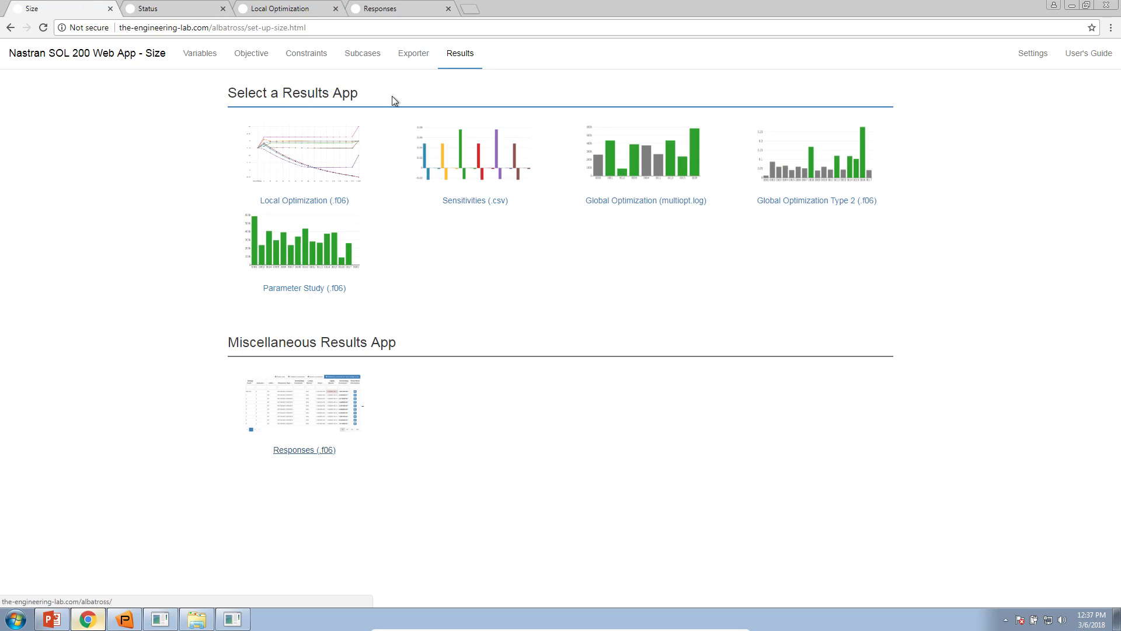
pyautogui.click(382, 58)
pyautogui.click(411, 55)
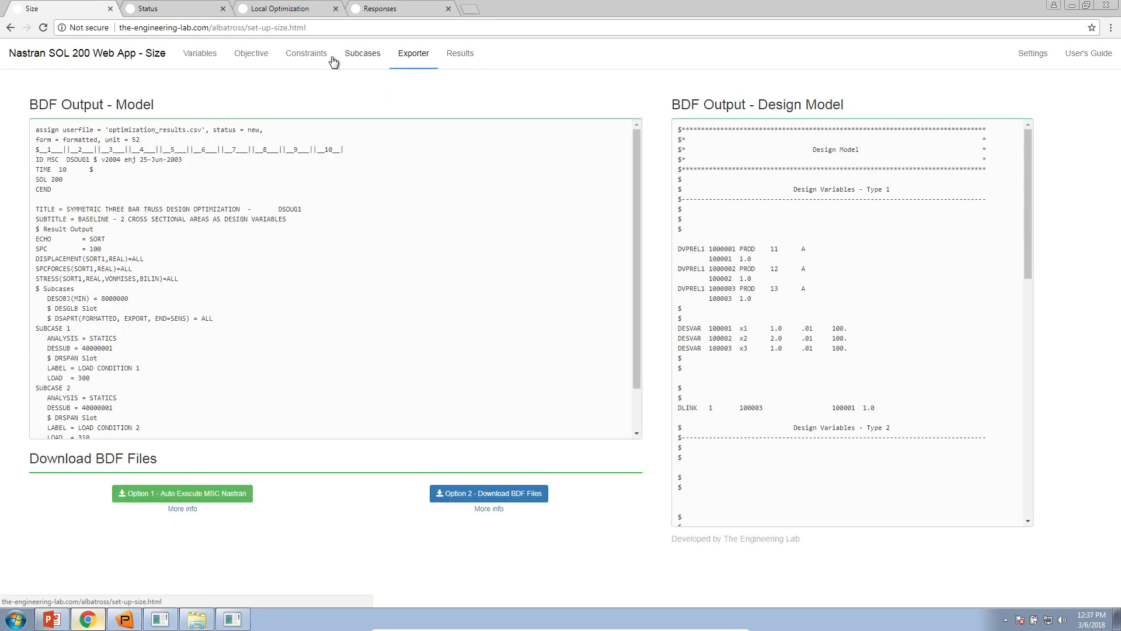
pyautogui.click(312, 54)
pyautogui.scroll(-3, 178, 408)
pyautogui.scroll(1, 171, 457)
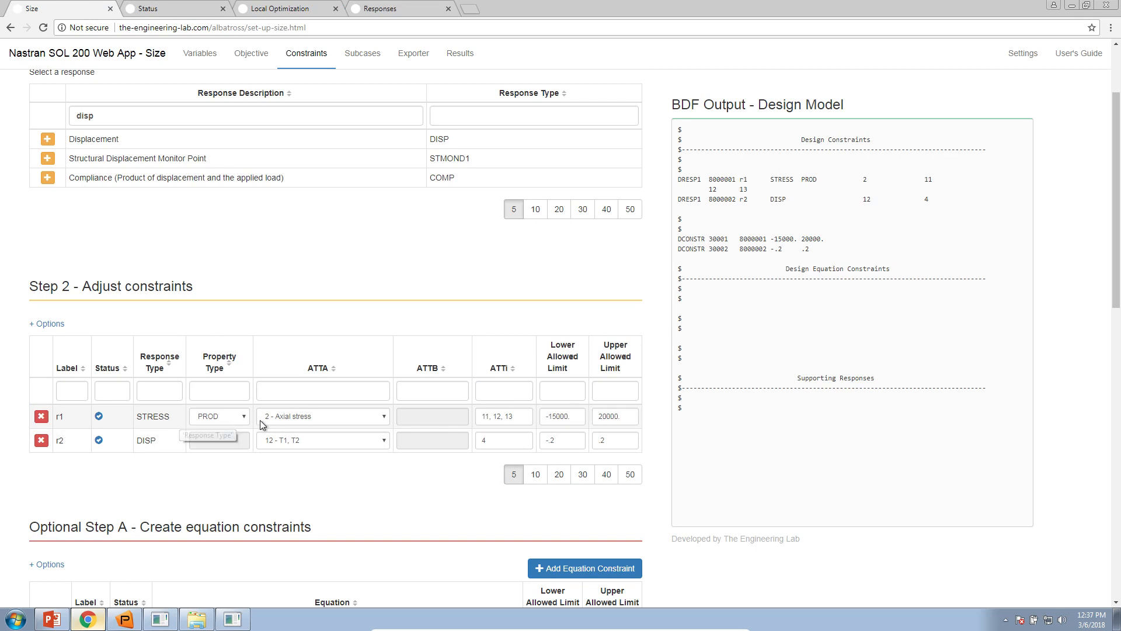
pyautogui.click(488, 416)
pyautogui.doubleClick(480, 417)
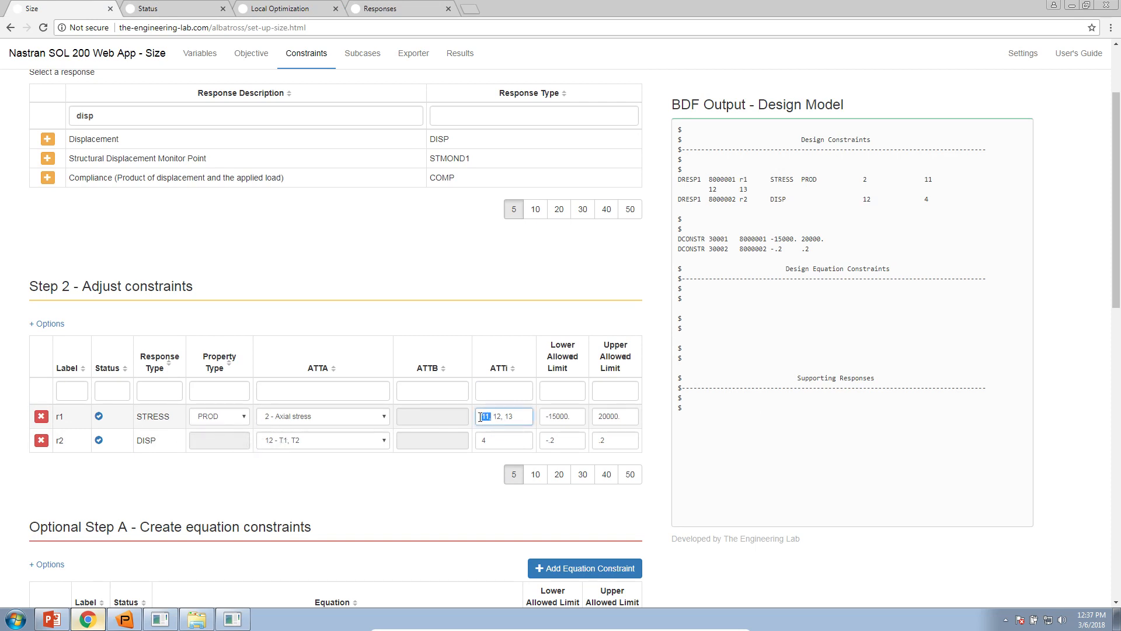
pyautogui.doubleClick(497, 416)
pyautogui.doubleClick(509, 416)
# Examine the initial-design r1 stress responses for subcases 1 and 2 on the Responses page and compare them with the constraint definition.
pyautogui.click(402, 9)
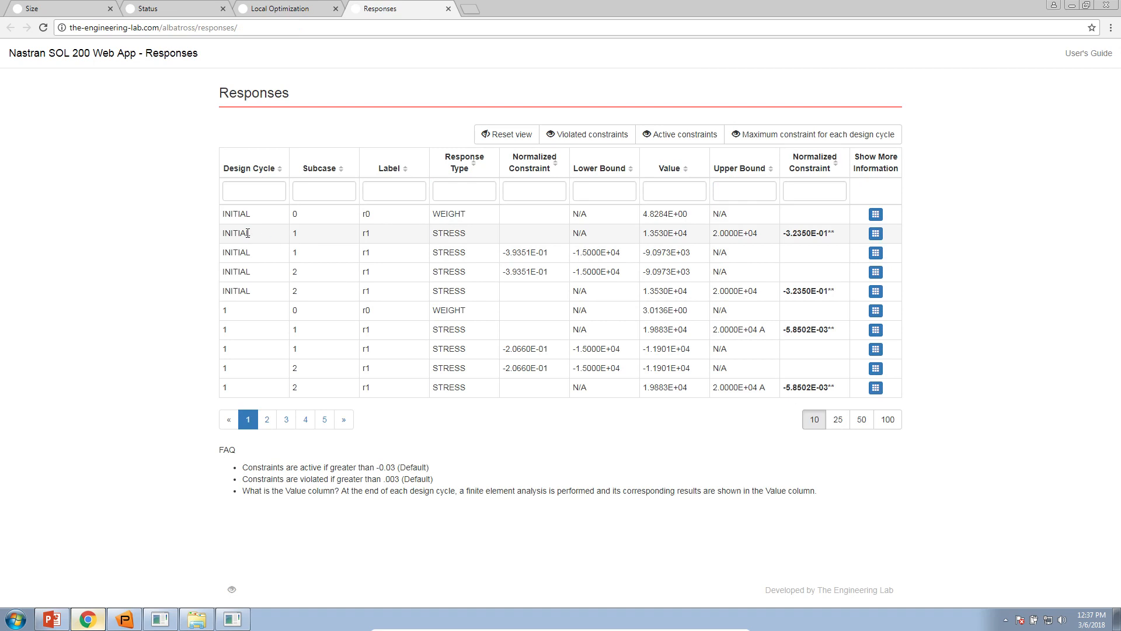
pyautogui.moveTo(262, 233); pyautogui.dragTo(372, 254)
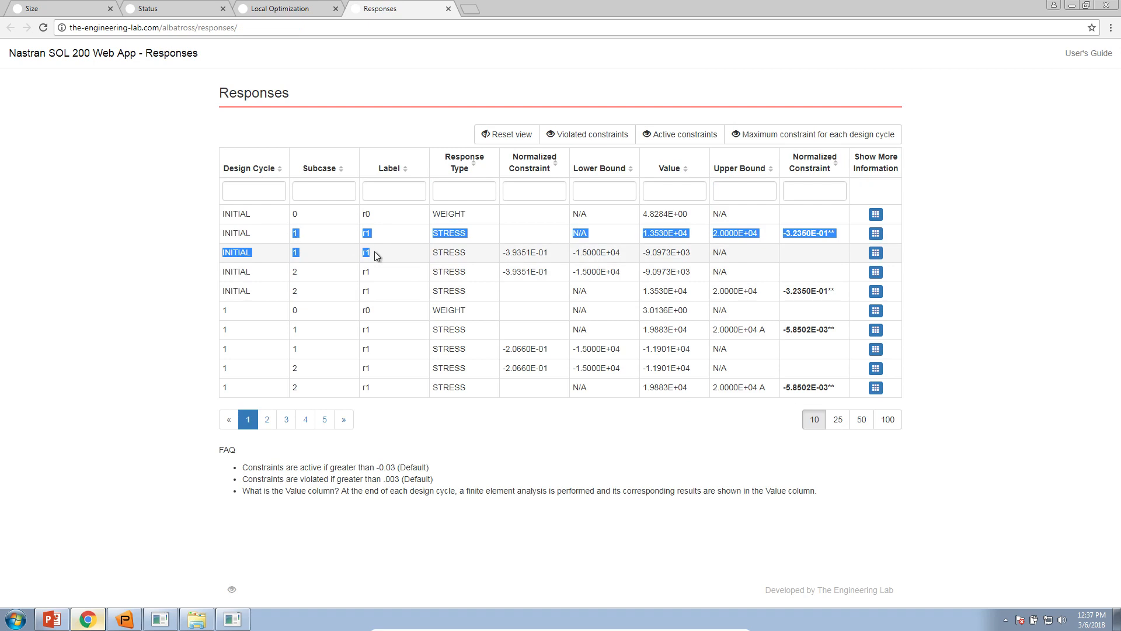
pyautogui.click(364, 236)
pyautogui.moveTo(304, 253); pyautogui.dragTo(456, 303)
pyautogui.click(288, 259)
pyautogui.click(471, 295)
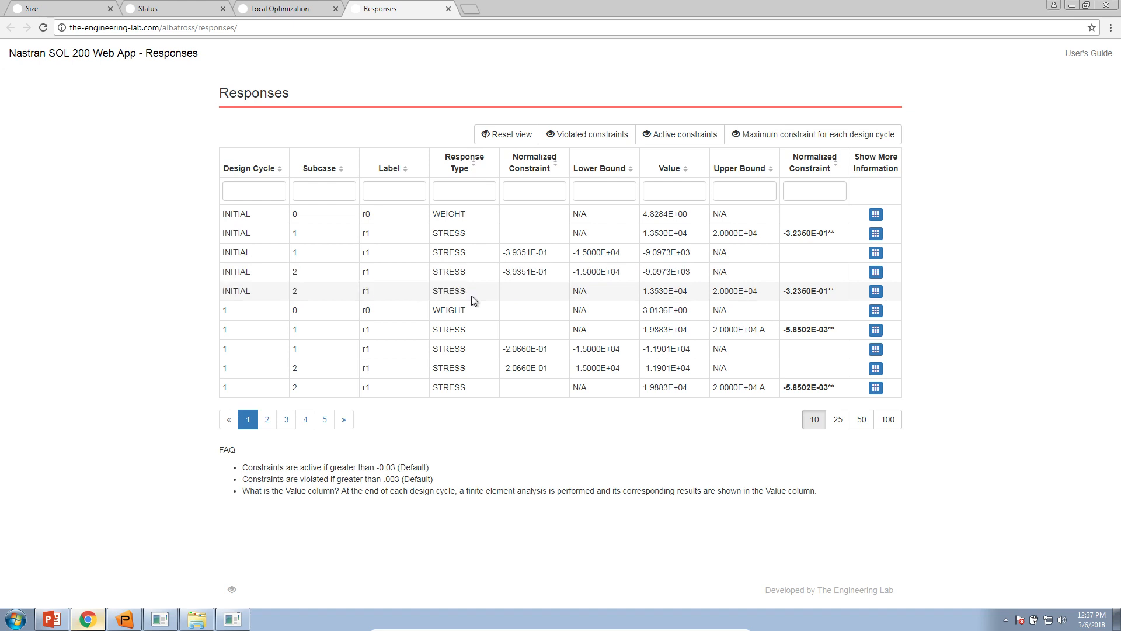
pyautogui.click(58, 8)
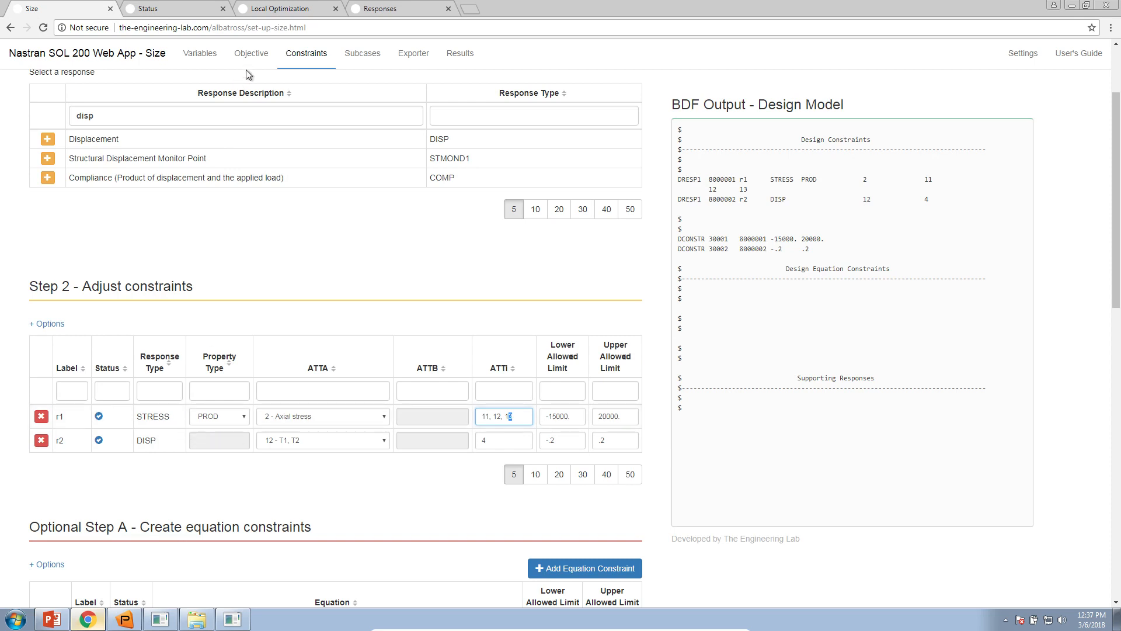
pyautogui.click(365, 10)
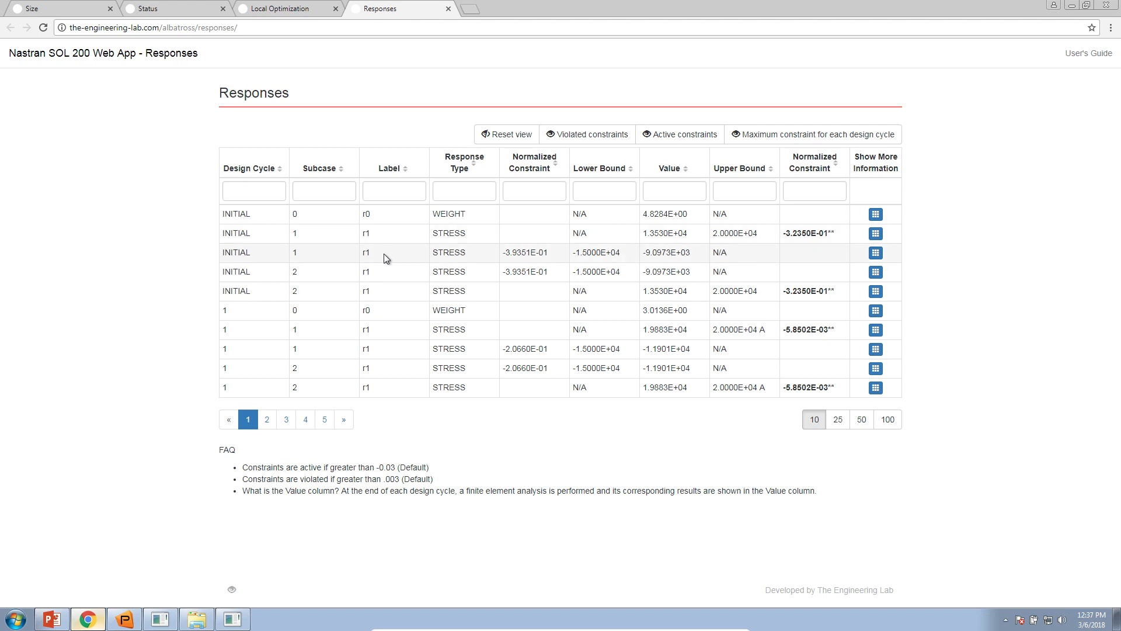
# Show more information for the responses and examine the element IDs of the initial-design r1 stresses in subcases 1 and 2.
pyautogui.click(875, 233)
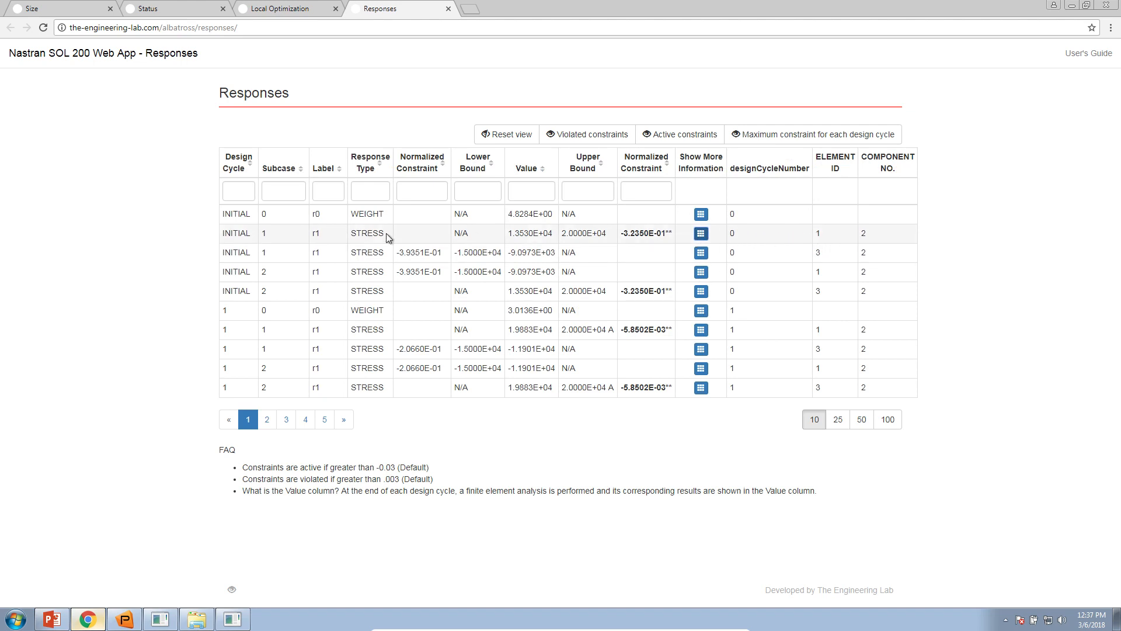
pyautogui.moveTo(241, 232); pyautogui.dragTo(825, 238)
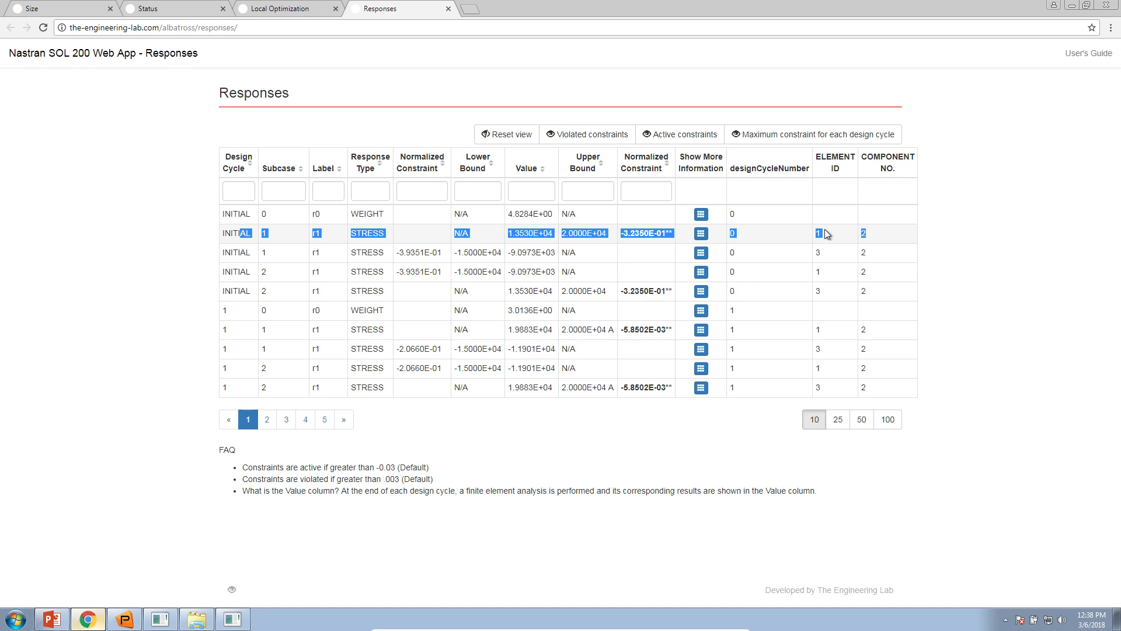
pyautogui.moveTo(241, 252); pyautogui.dragTo(876, 256)
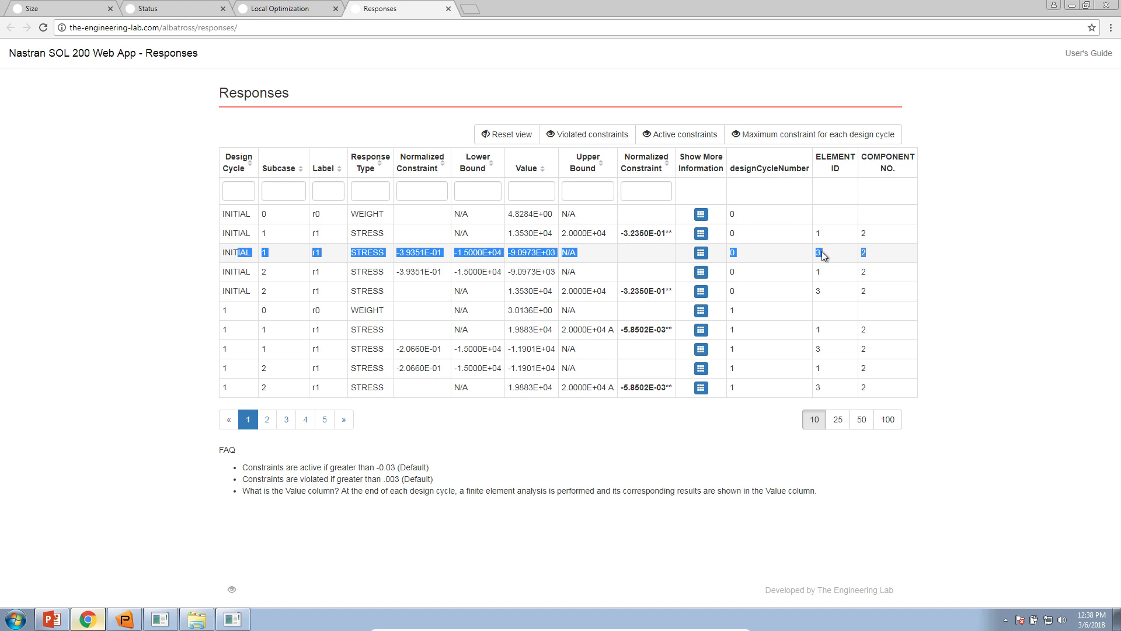
pyautogui.click(825, 272)
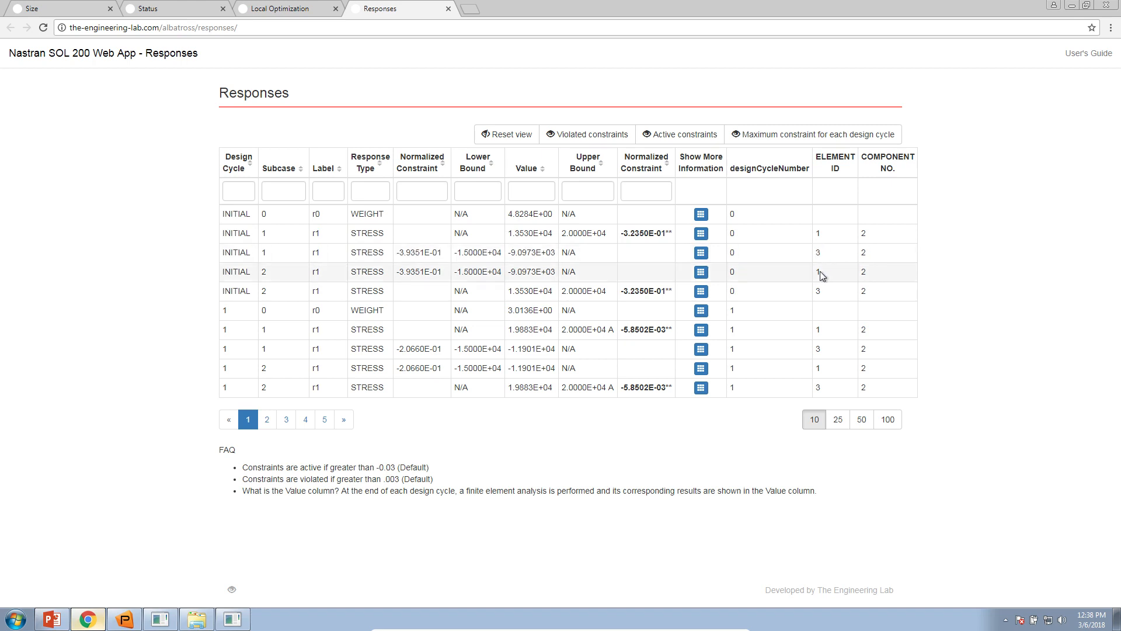
pyautogui.moveTo(237, 276); pyautogui.dragTo(261, 265)
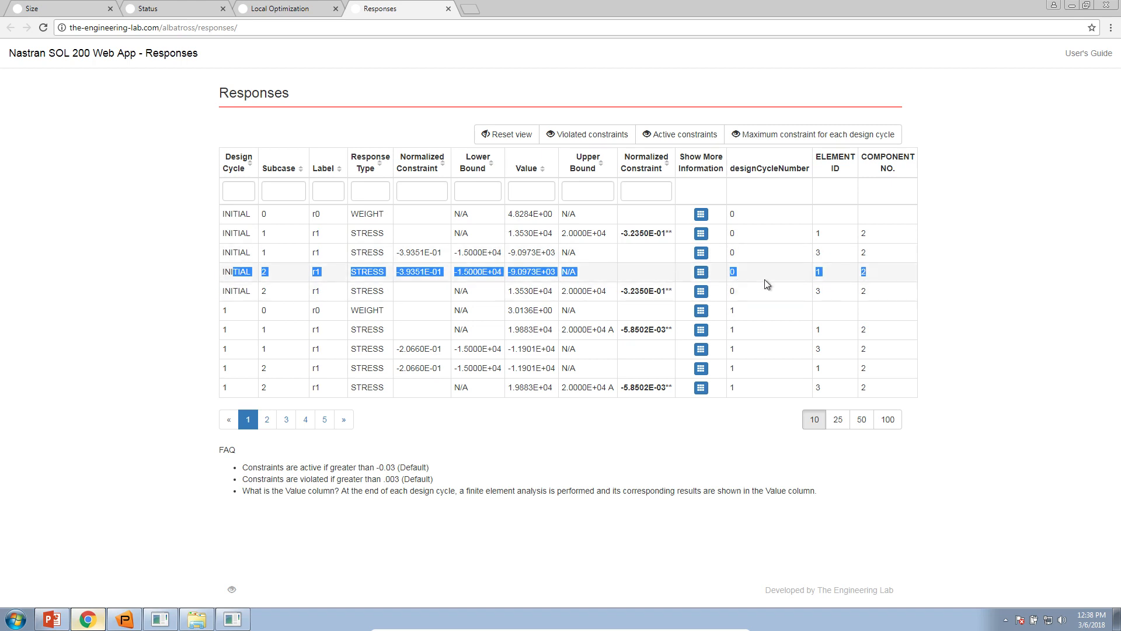
pyautogui.moveTo(267, 273)
pyautogui.mouseDown()
pyautogui.moveTo(276, 276)
pyautogui.moveTo(261, 274)
pyautogui.mouseUp()
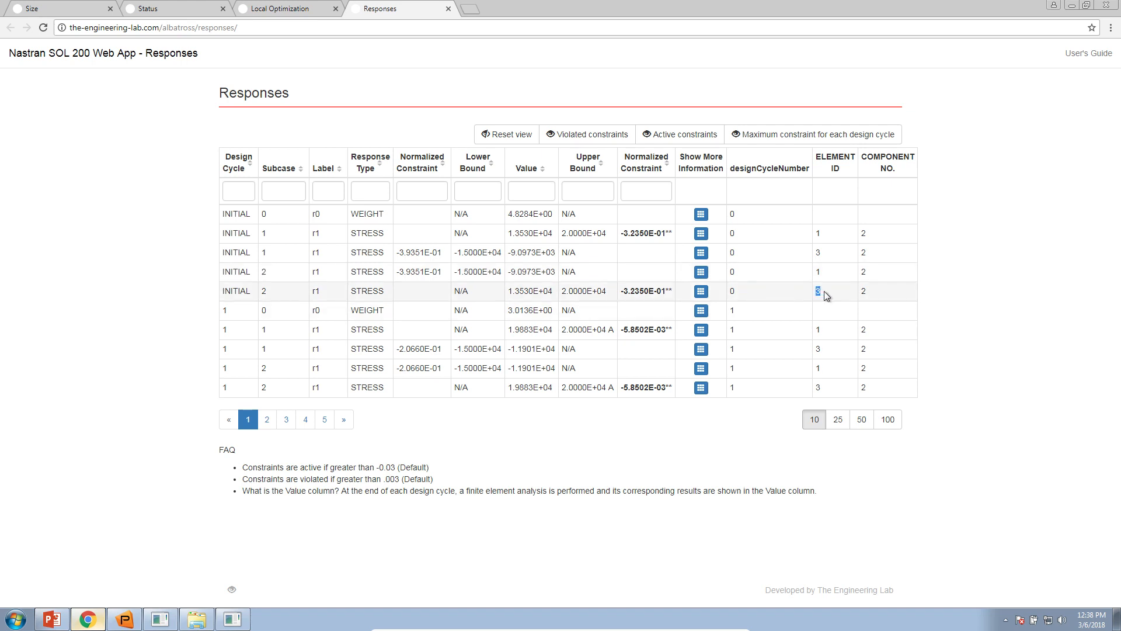
pyautogui.click(280, 295)
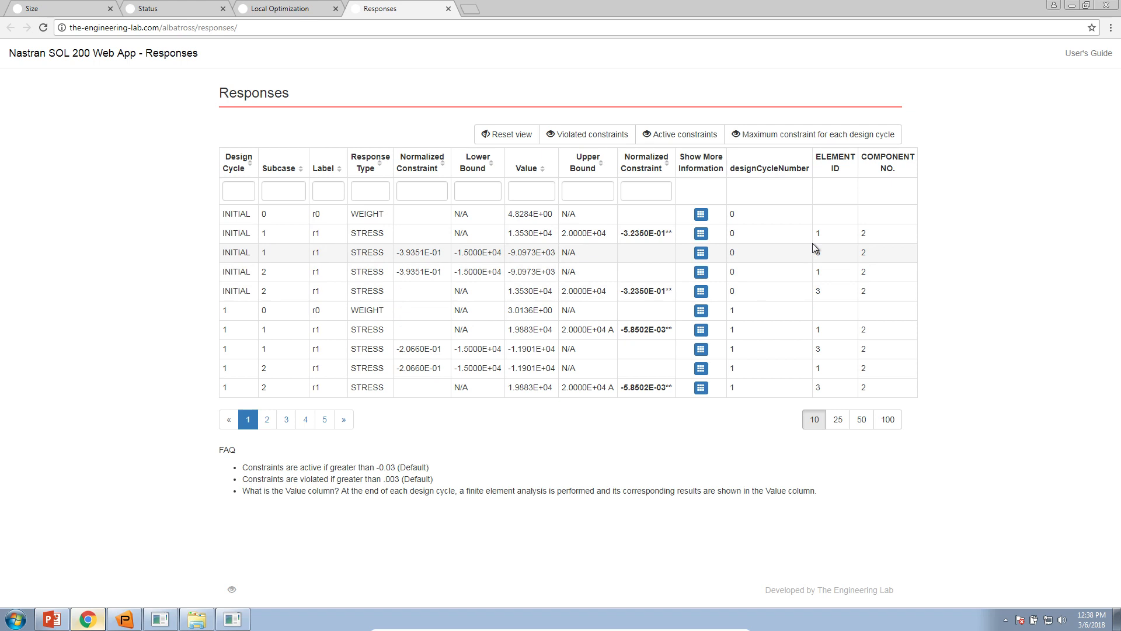
# Show only the maximum constraint for each design cycle and compare the values with the normalized constraints plot on the Local Optimization page.
pyautogui.click(778, 138)
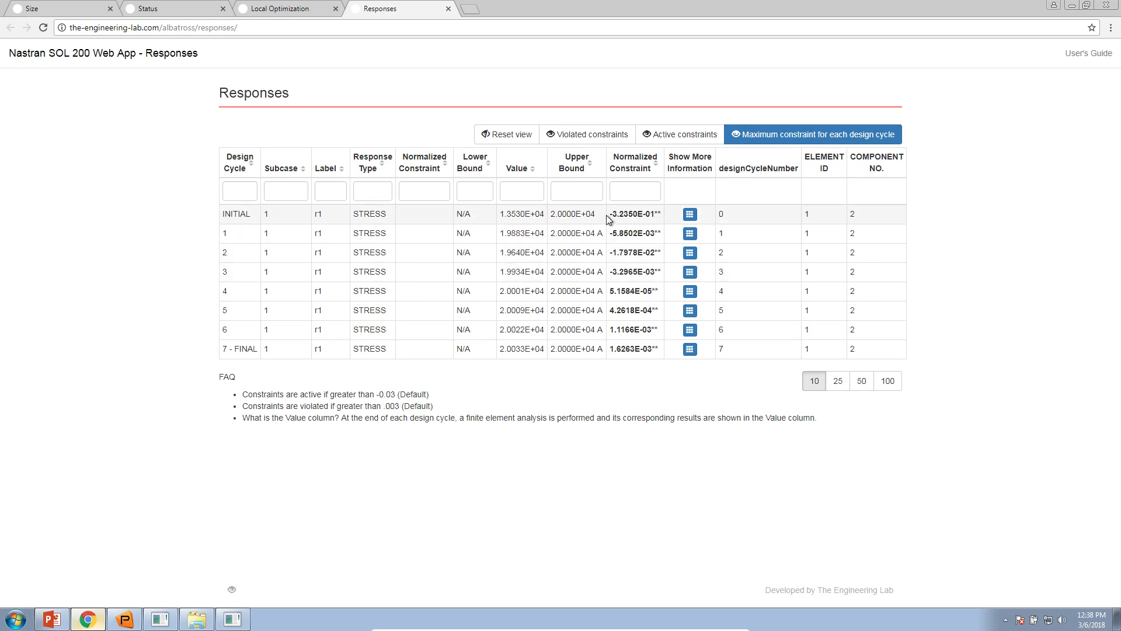
pyautogui.moveTo(610, 215); pyautogui.dragTo(633, 251)
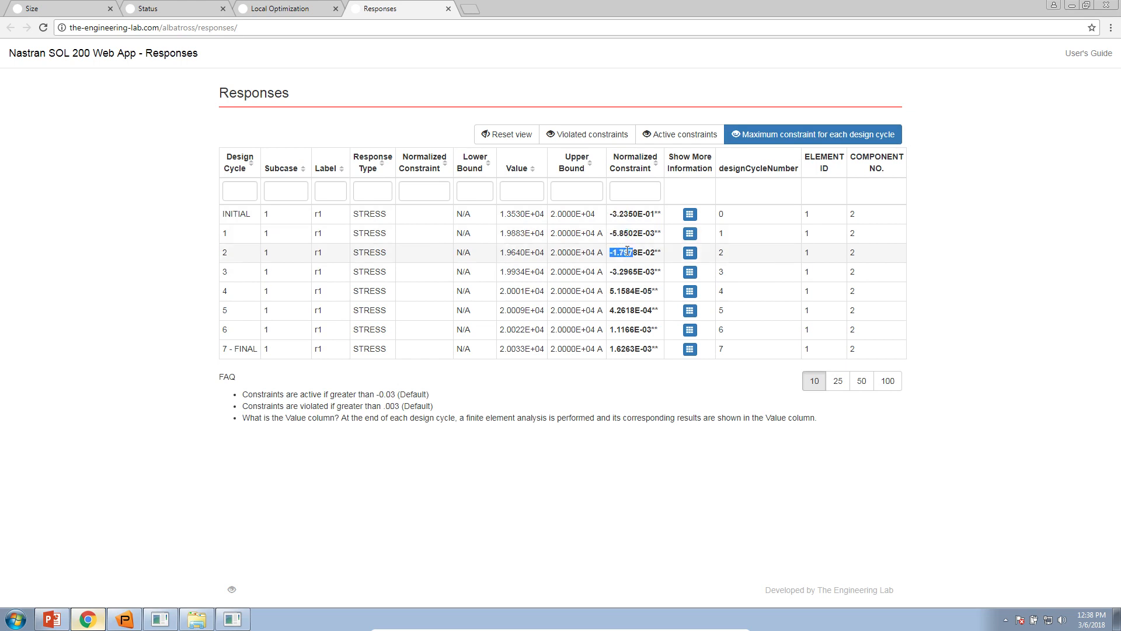
pyautogui.click(303, 20)
pyautogui.moveTo(296, 439)
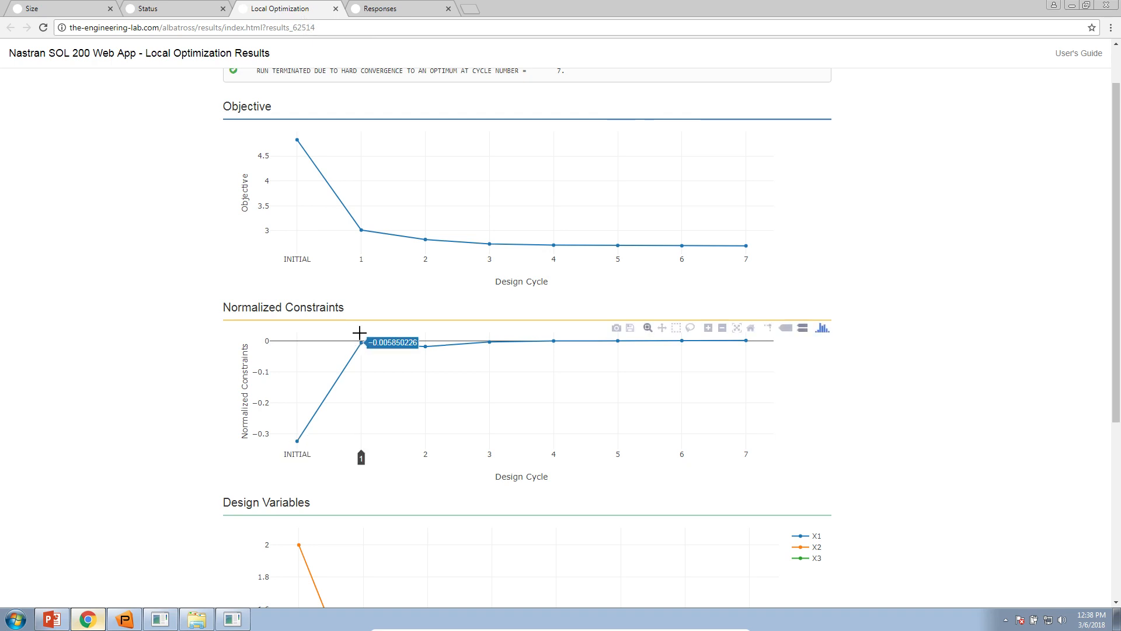
pyautogui.click(382, 9)
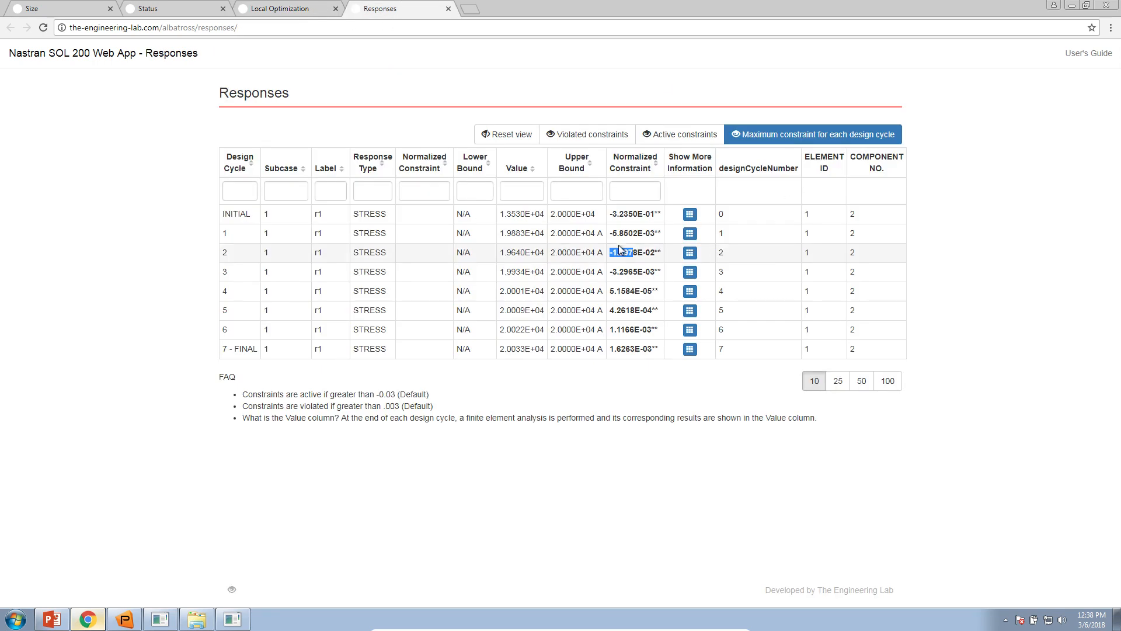
# Arrange the Local Optimization and Responses pages in separate side-by-side windows, widening the Local Optimization window to fit the full plots.
pyautogui.doubleClick(537, 21)
pyautogui.moveTo(1073, 143); pyautogui.dragTo(1120, 161)
pyautogui.moveTo(850, 17); pyautogui.dragTo(0, 280)
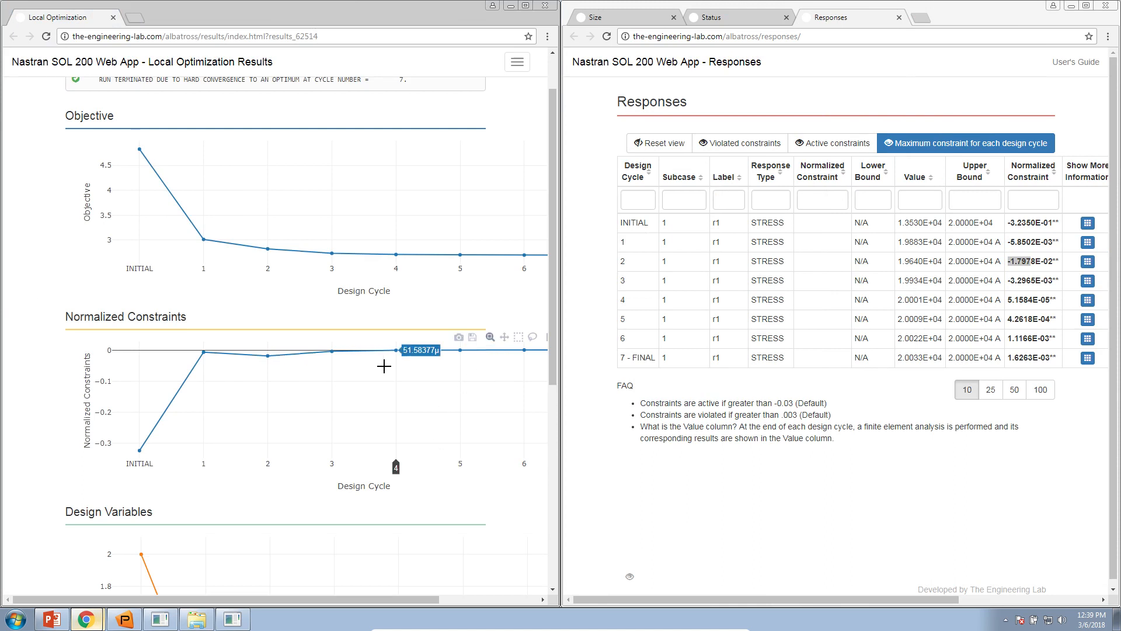
pyautogui.moveTo(559, 344); pyautogui.dragTo(670, 344)
# Compare the constraint plot with the table, widening the Responses window to inspect the subcase and element ID of the maximum constraints.
pyautogui.moveTo(135, 448)
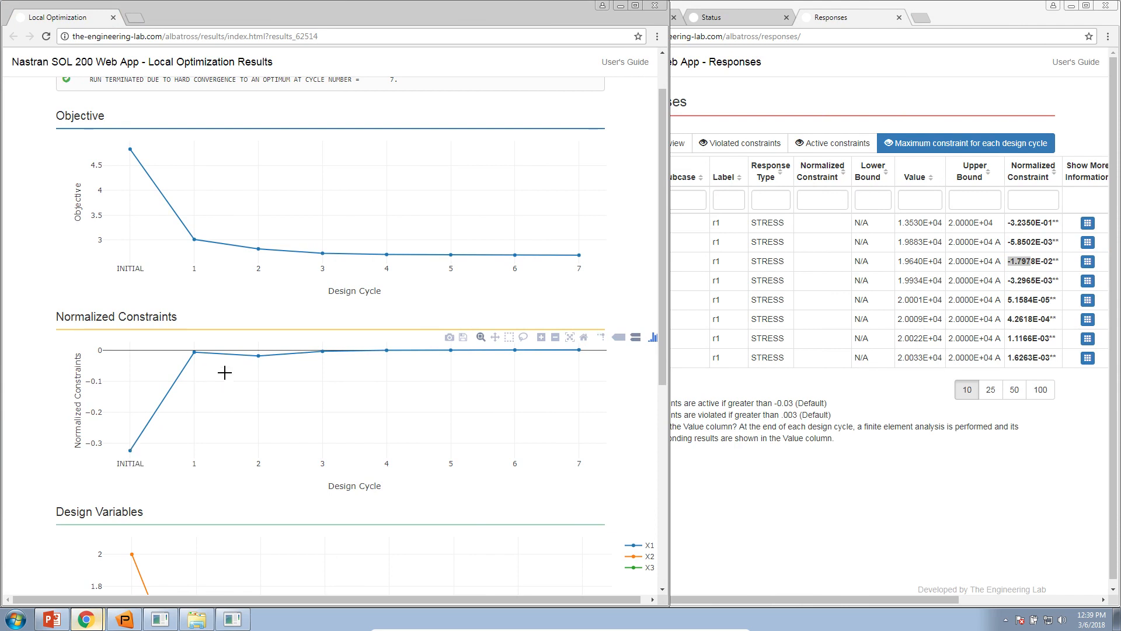
pyautogui.click(975, 461)
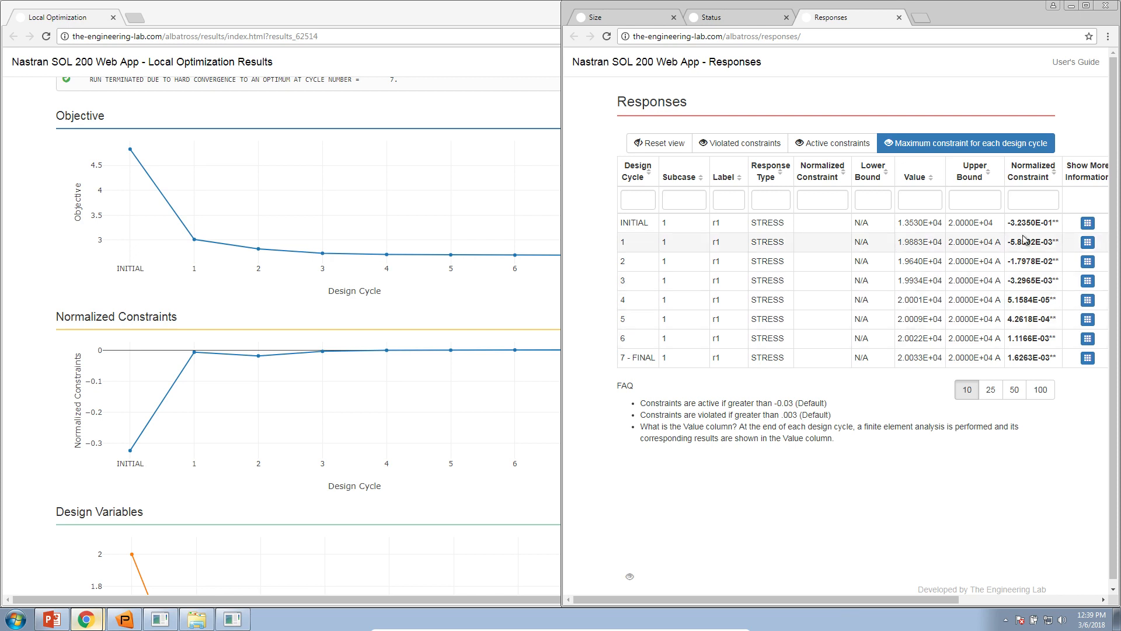
pyautogui.moveTo(129, 452)
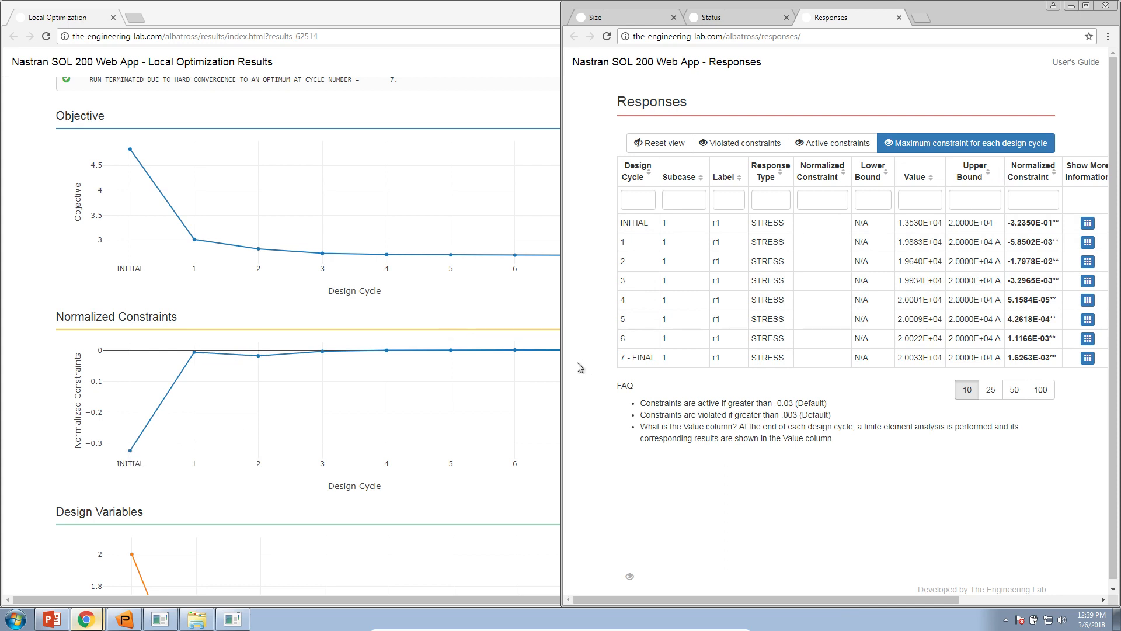
pyautogui.moveTo(562, 367); pyautogui.dragTo(311, 367)
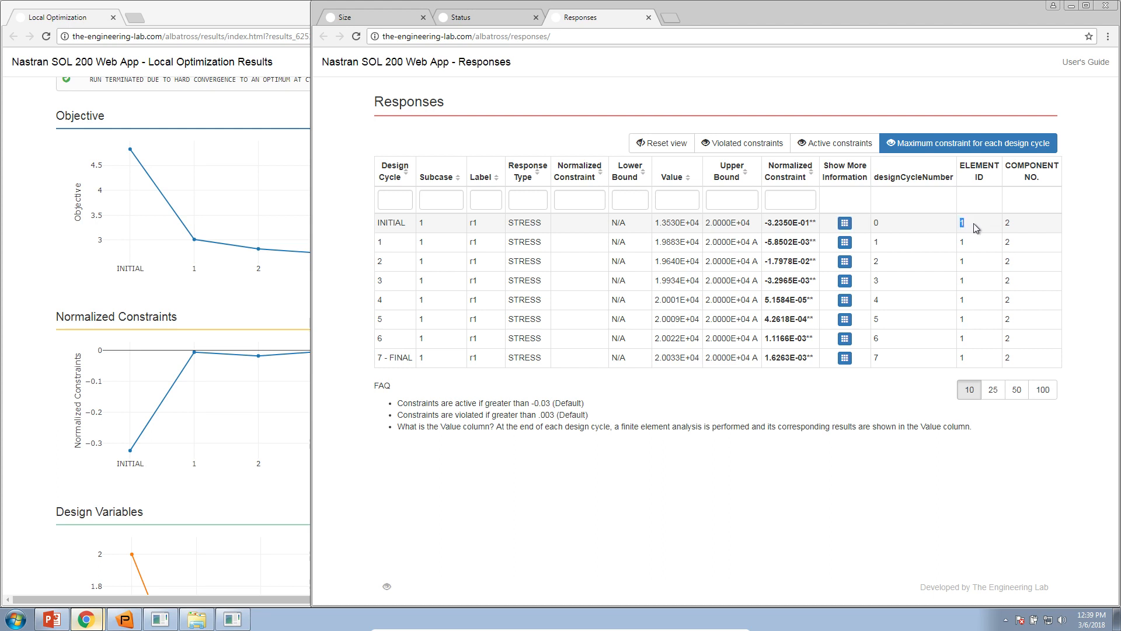
pyautogui.doubleClick(421, 223)
pyautogui.moveTo(766, 344); pyautogui.dragTo(380, 343)
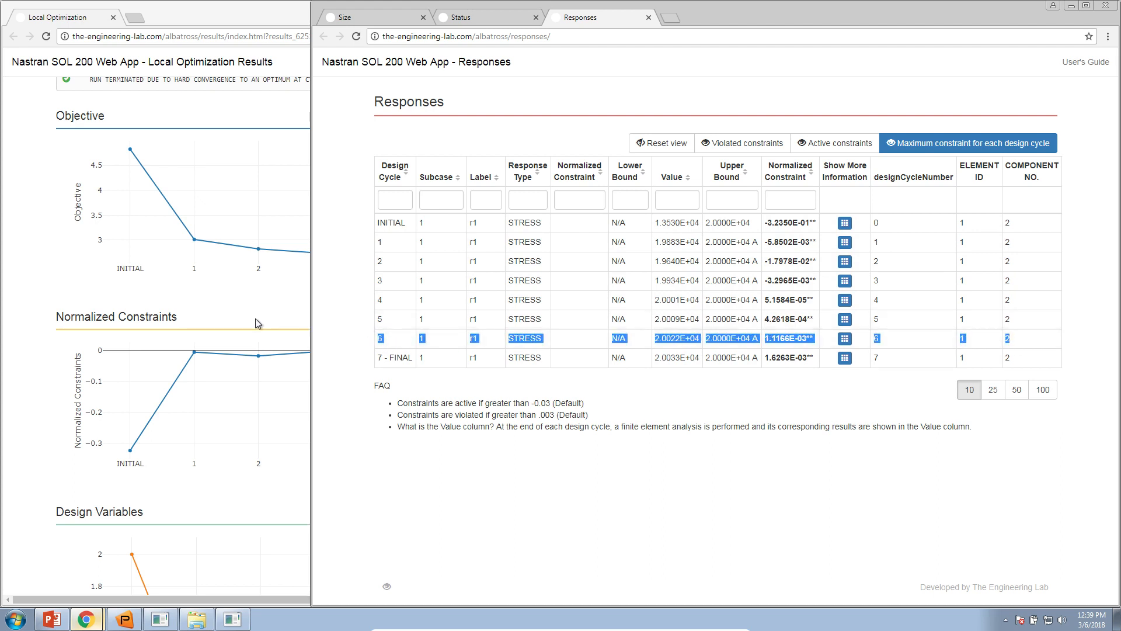
# Compare design cycle 6's normalized constraint in the plot and the Responses table, and maximize the Local Optimization window.
pyautogui.click(254, 317)
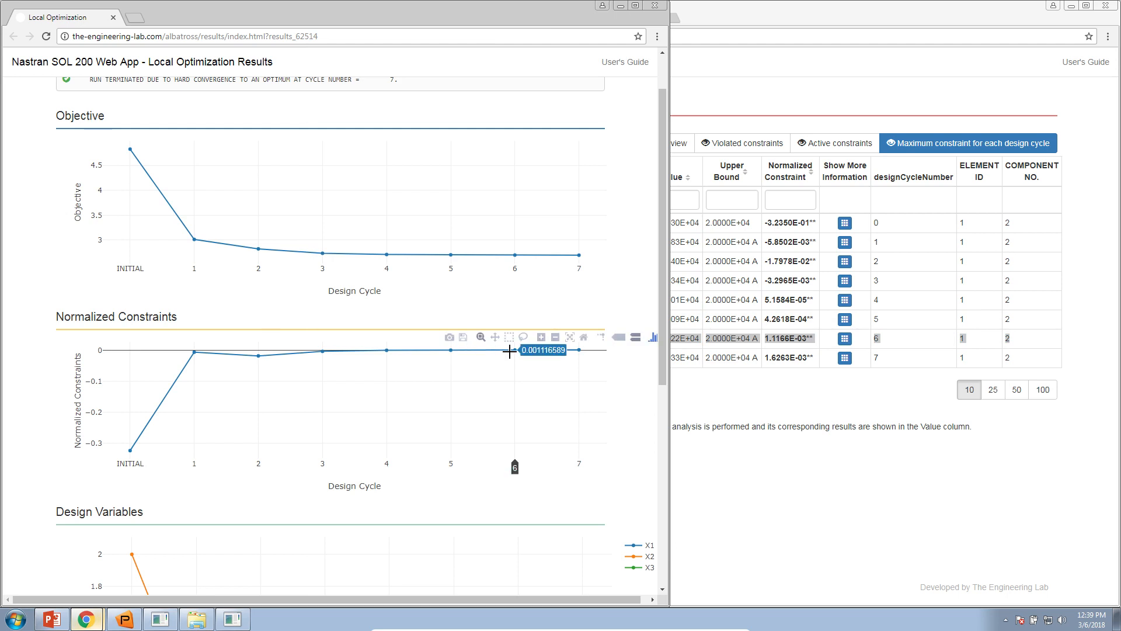
pyautogui.click(769, 339)
pyautogui.moveTo(769, 339); pyautogui.dragTo(807, 342)
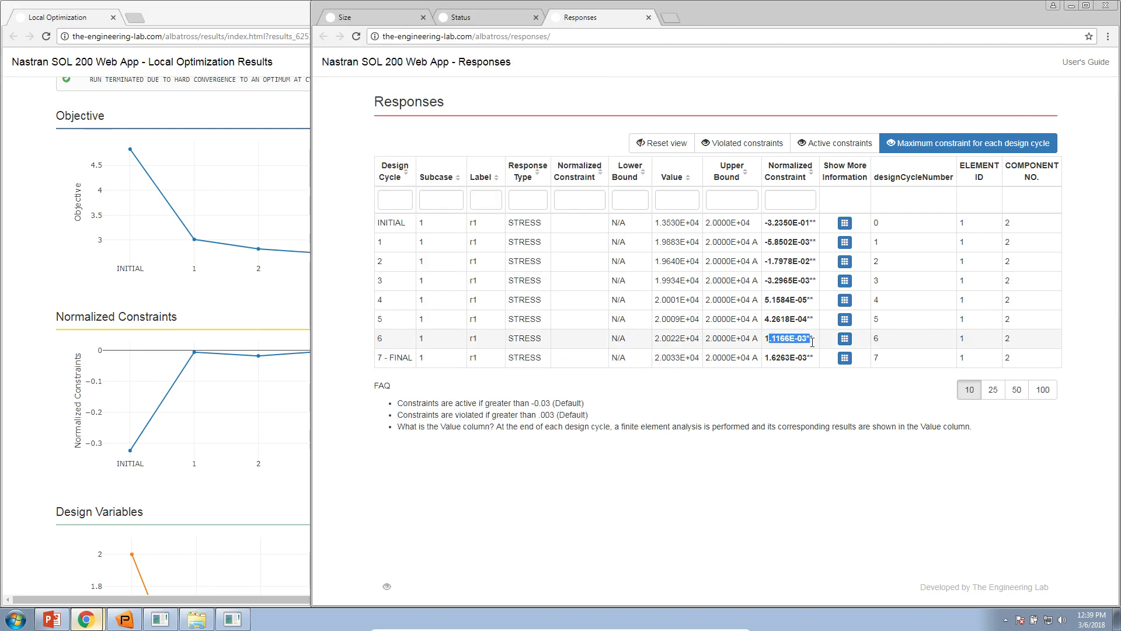
pyautogui.moveTo(267, 13); pyautogui.dragTo(288, 17)
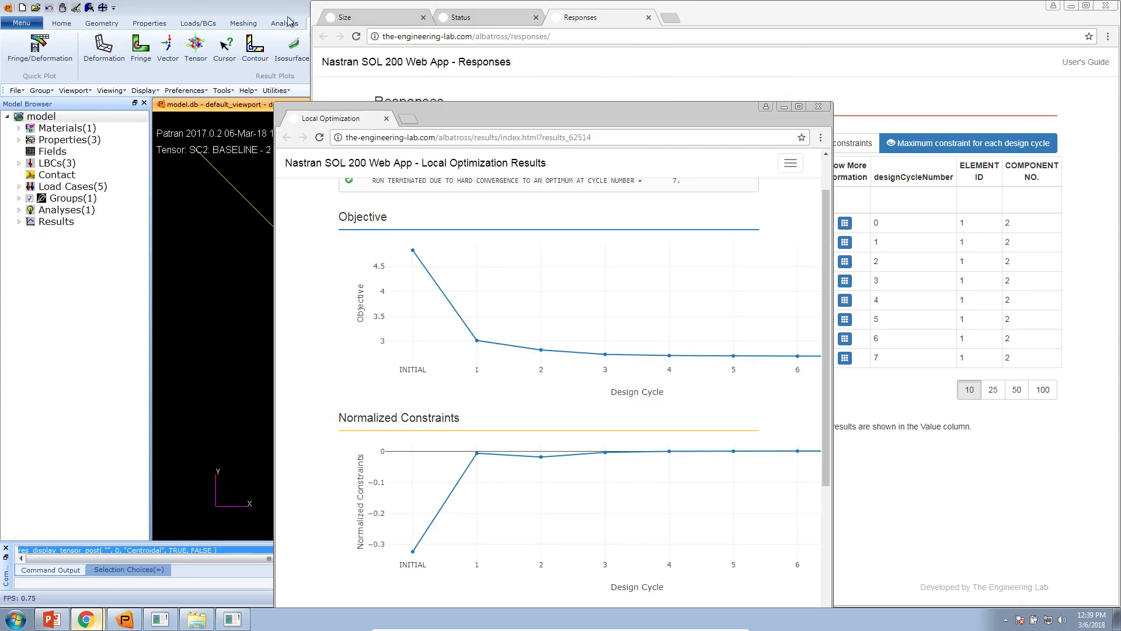
pyautogui.doubleClick(549, 118)
# Switch to the PowerPoint lecture notes and go to slide 12, View Optimization Results.
pyautogui.click(61, 620)
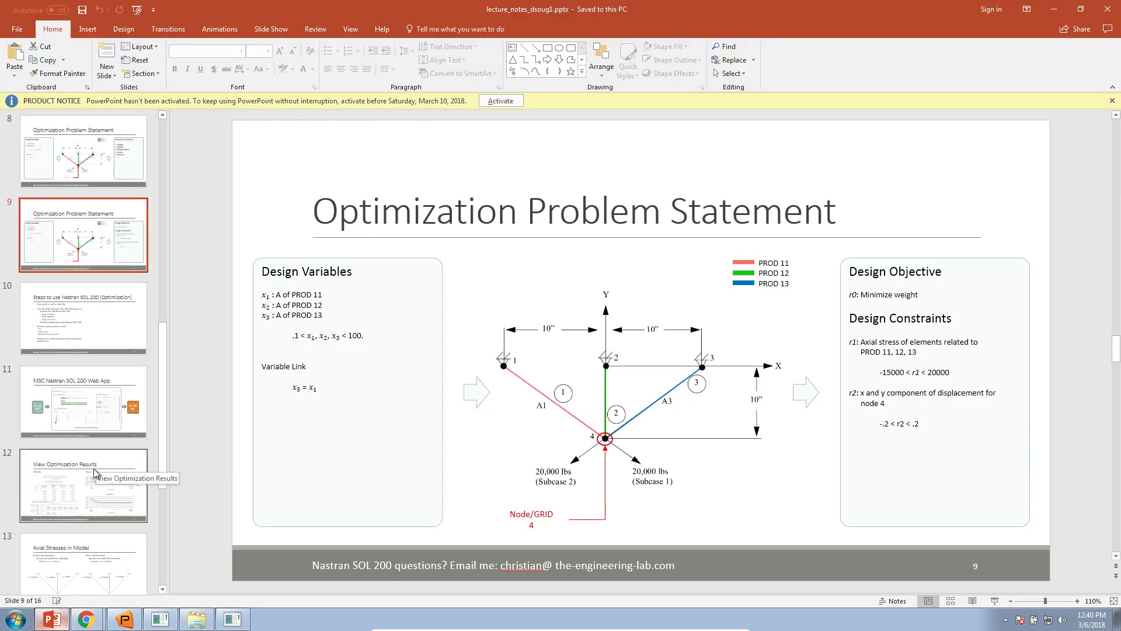
pyautogui.scroll(-3, 94, 473)
pyautogui.scroll(-2, 93, 349)
pyautogui.click(109, 320)
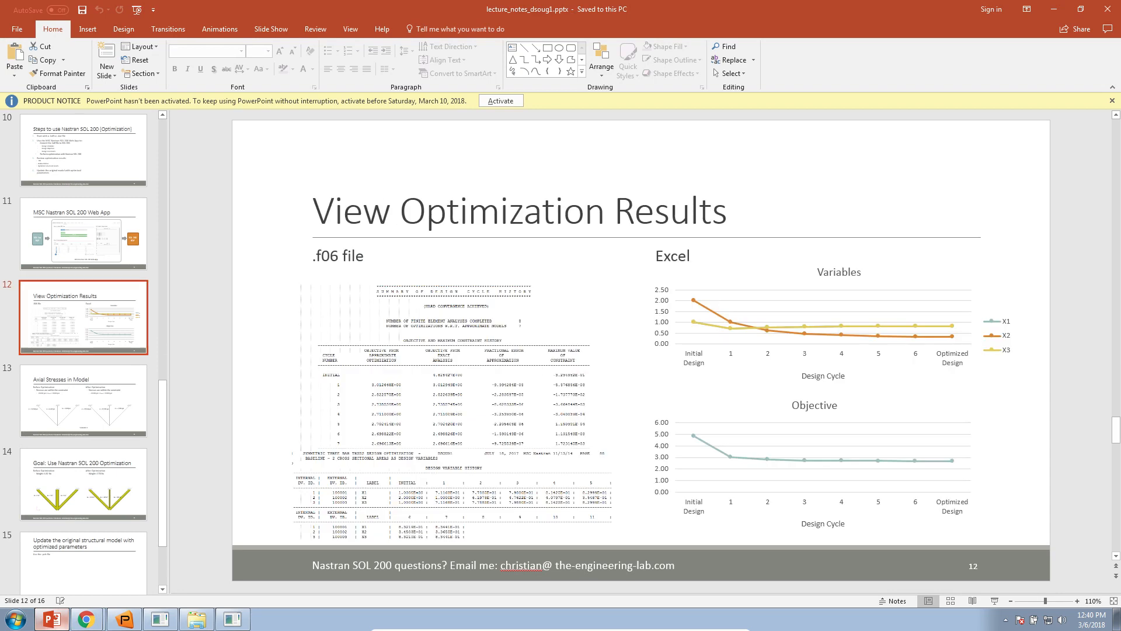
# Start the slide show from the View Optimization Results slide and turn on the laser pointer.
pyautogui.click(995, 600)
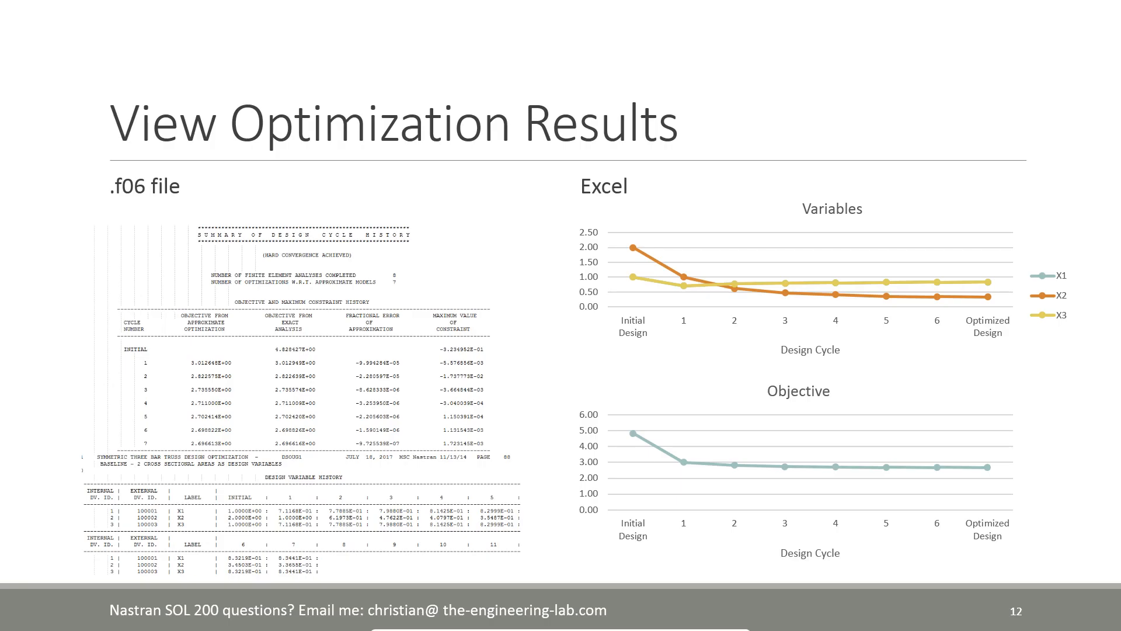
pyautogui.click(55, 619)
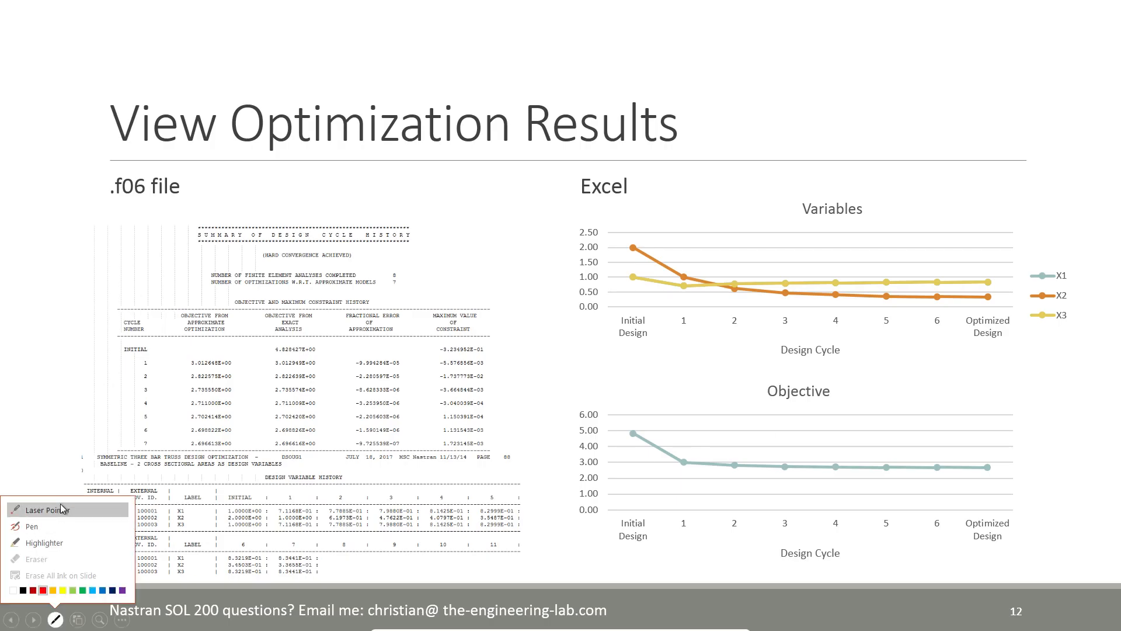
pyautogui.click(46, 510)
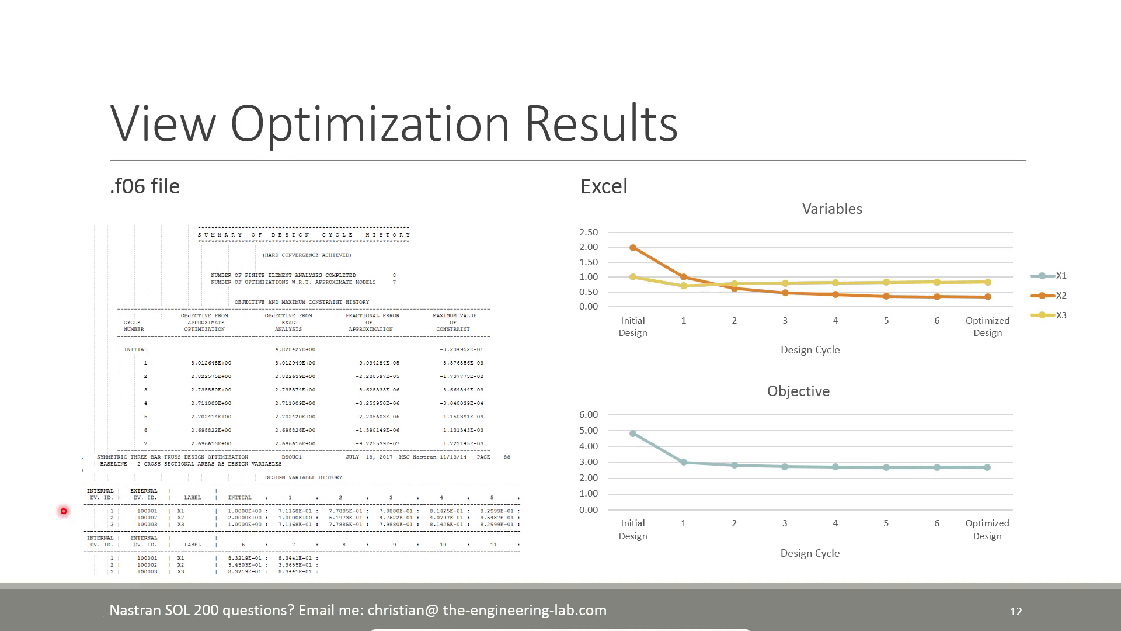